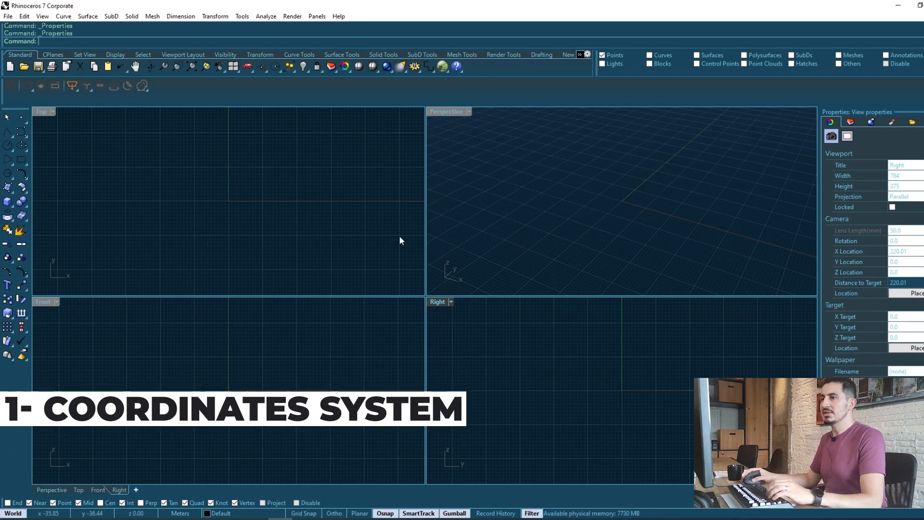
Start a polyline in the Perspective viewport at coordinates 0,0,10.
click(553, 212)
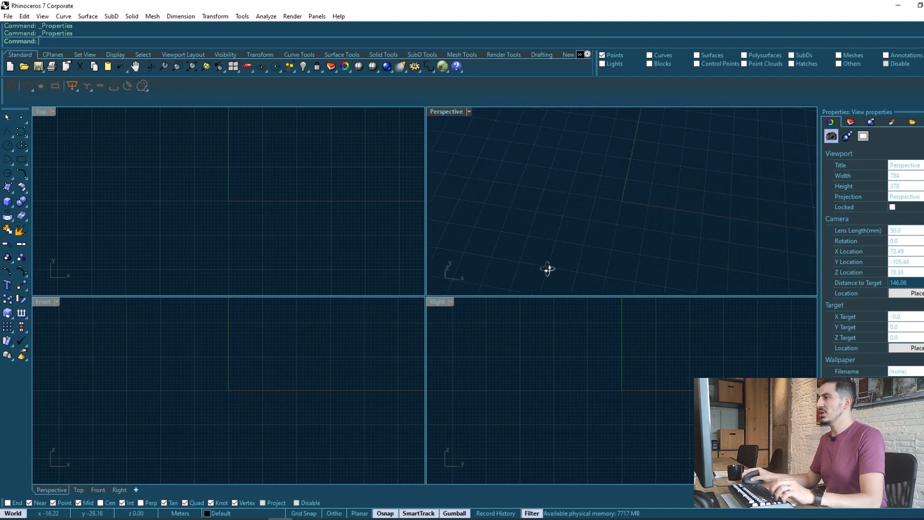
right_drag(548, 268, 494, 217)
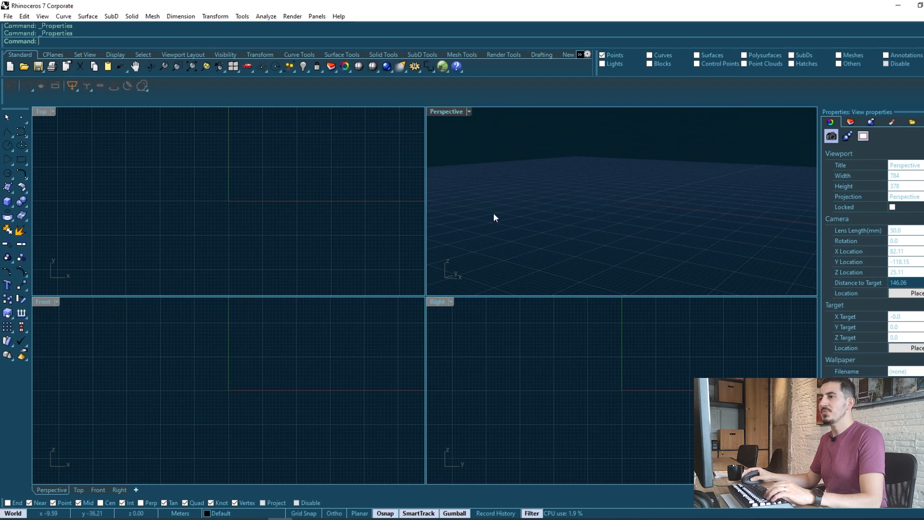
click(8, 133)
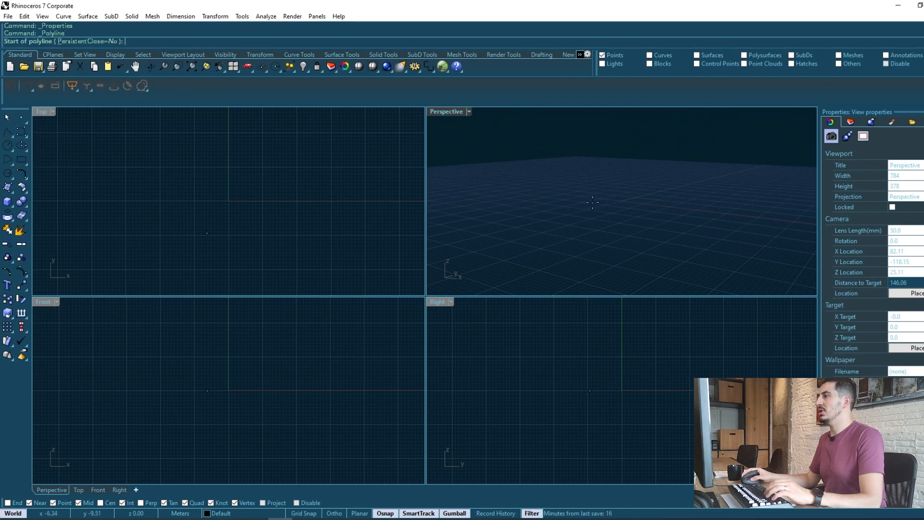
mouse_move(607, 214)
right_down()
mouse_move(608, 204)
mouse_move(614, 229)
right_up()
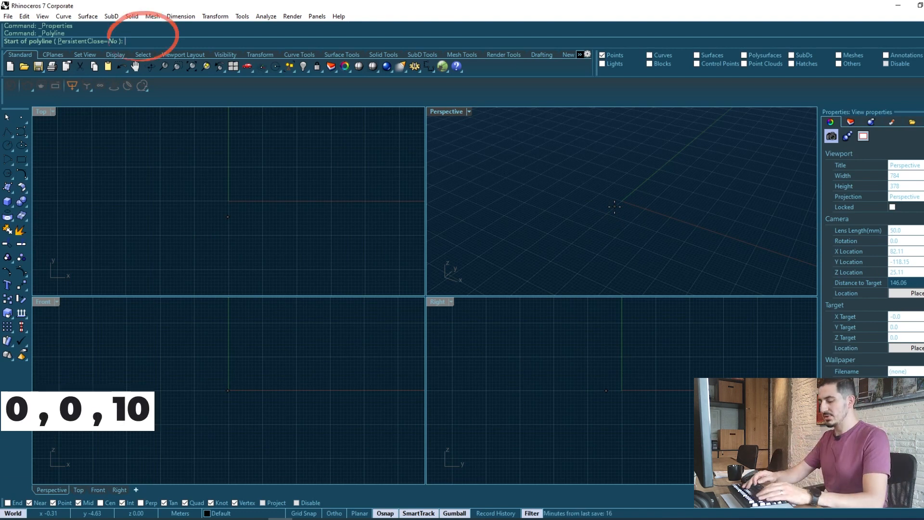
text(0,0,10)
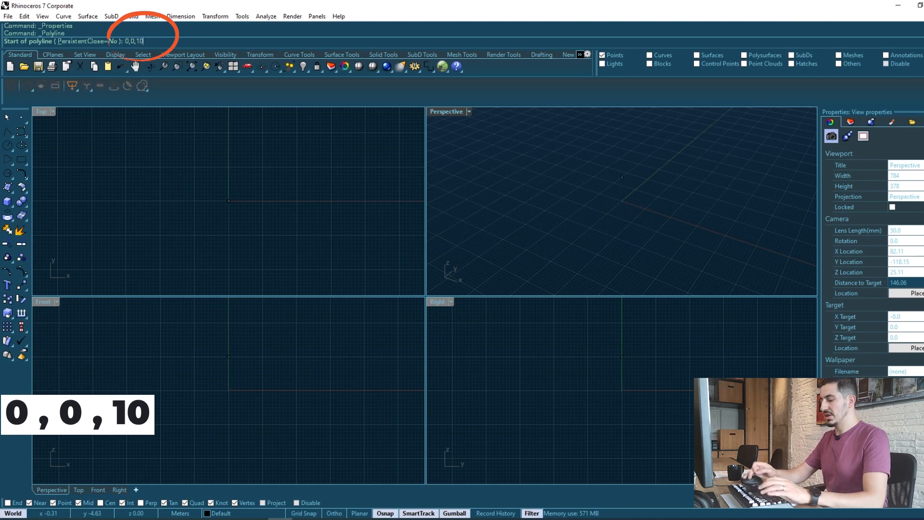
key(Return)
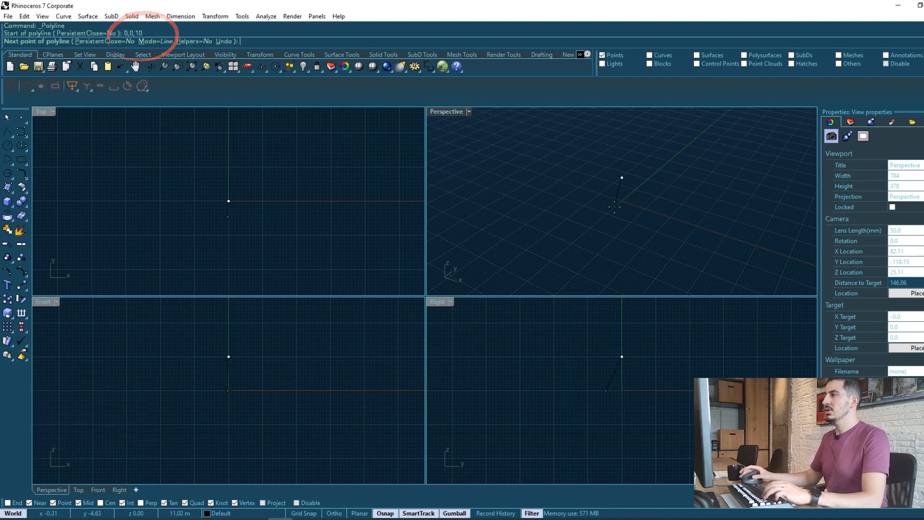
Place the polyline's second point at coordinates 10,10,10 and finish the curve.
right_drag(664, 171, 667, 131)
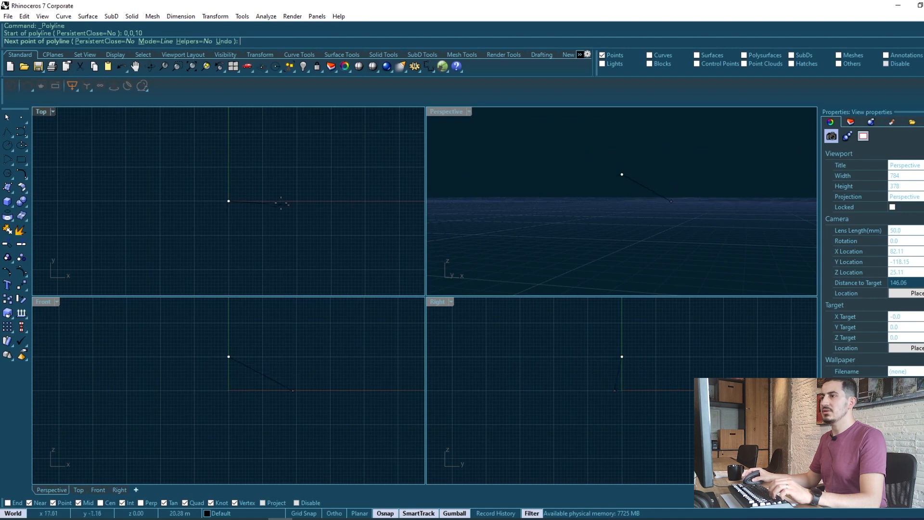
right_drag(676, 190, 694, 218)
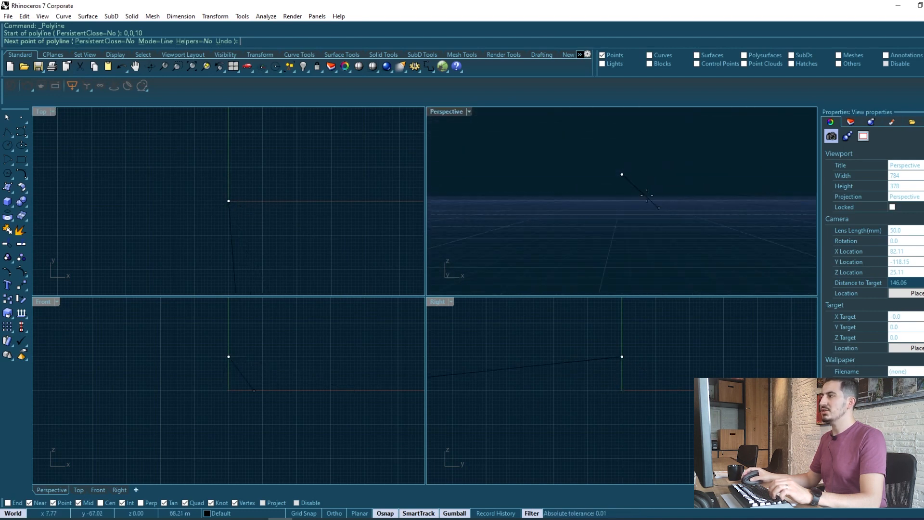
right_drag(644, 179, 624, 223)
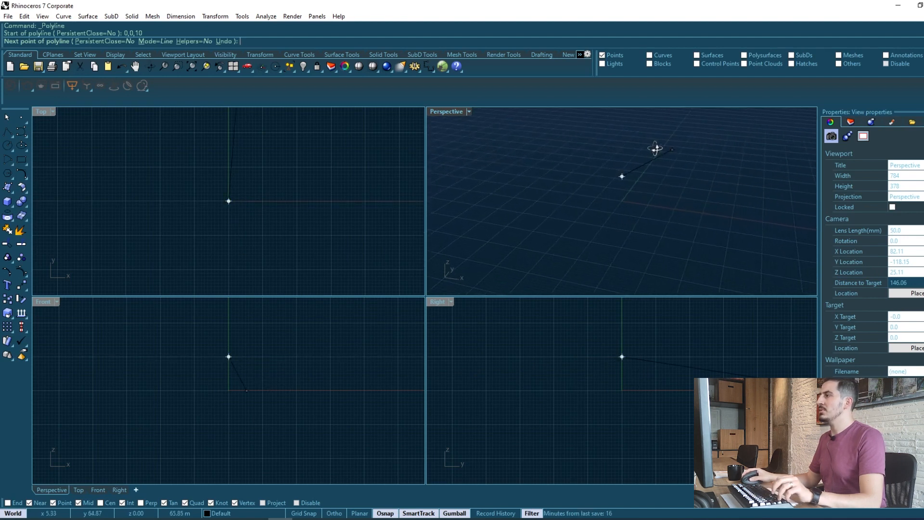
text(10,10,10,)
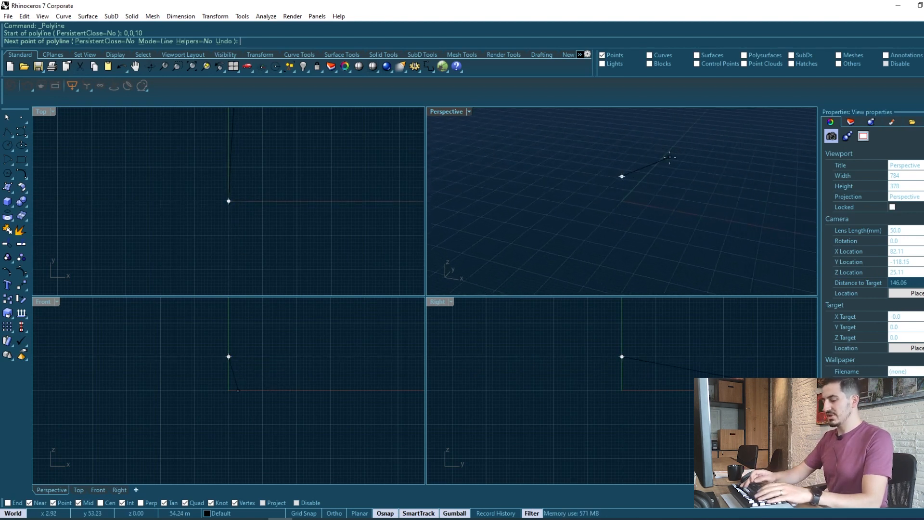
key(Return)
text(10,10,)
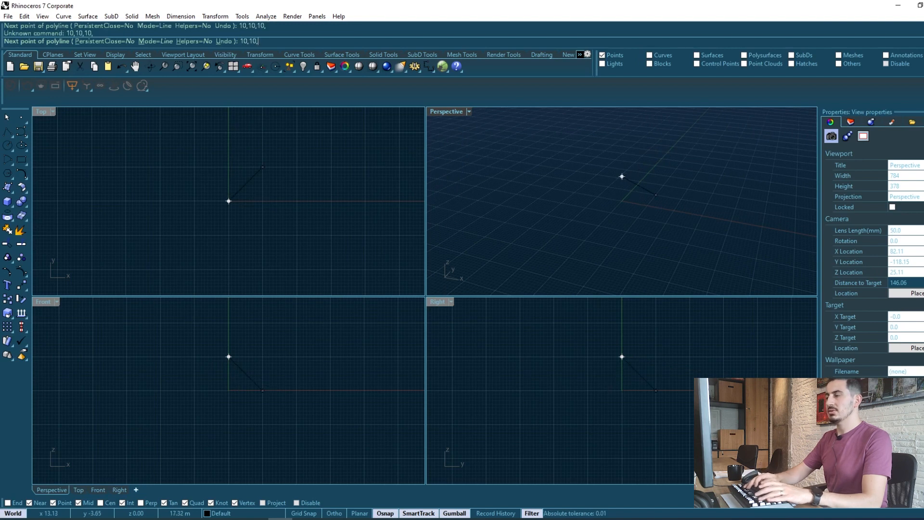
text(10)
key(Return)
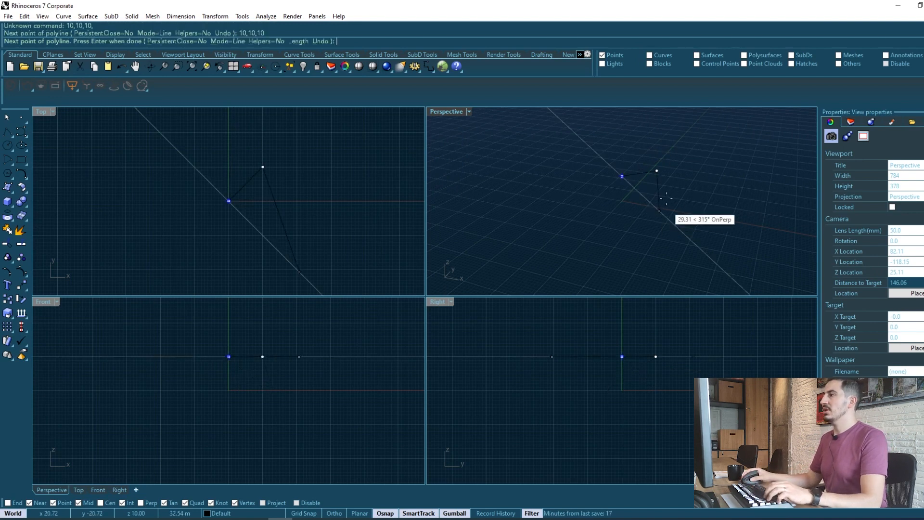
right_drag(666, 198, 666, 171)
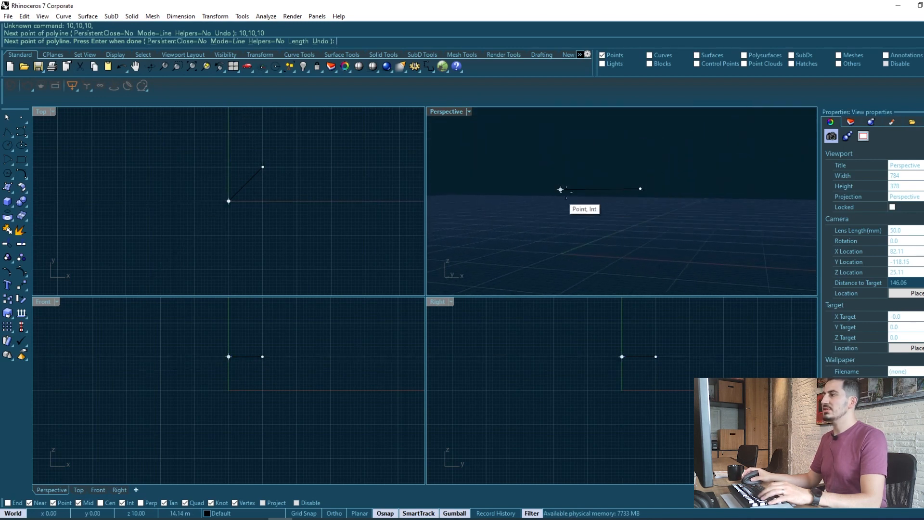
key(Return)
right_drag(652, 195, 618, 150)
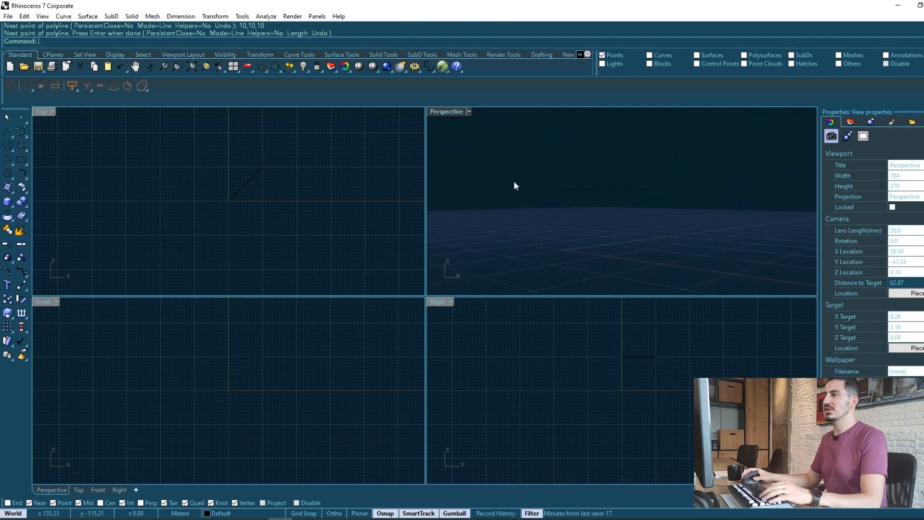
Create a corner-to-corner box near the origin, with a base about 20 by 17 m and a height of about 16 m.
click(257, 178)
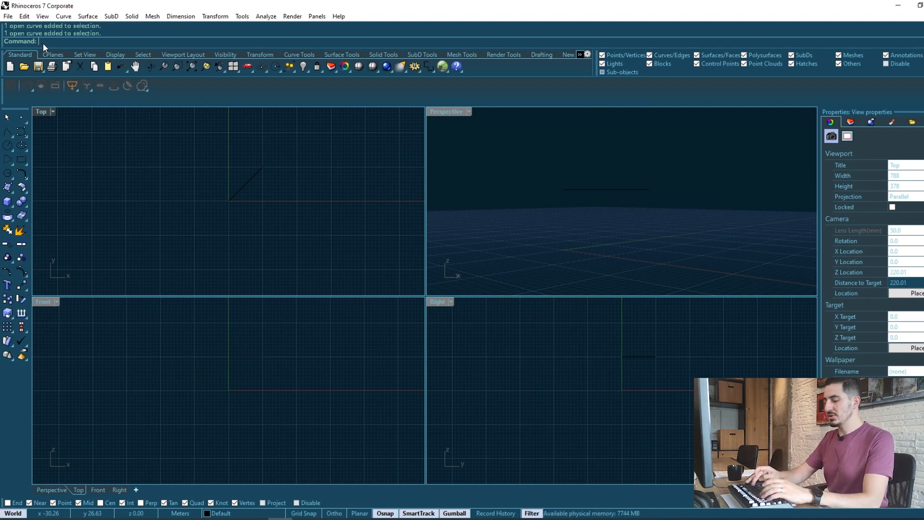
text(Box)
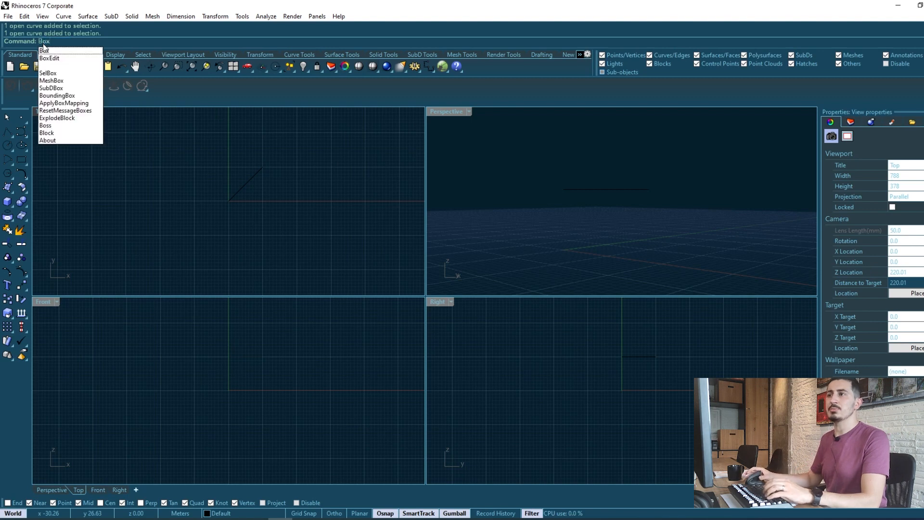
key(Return)
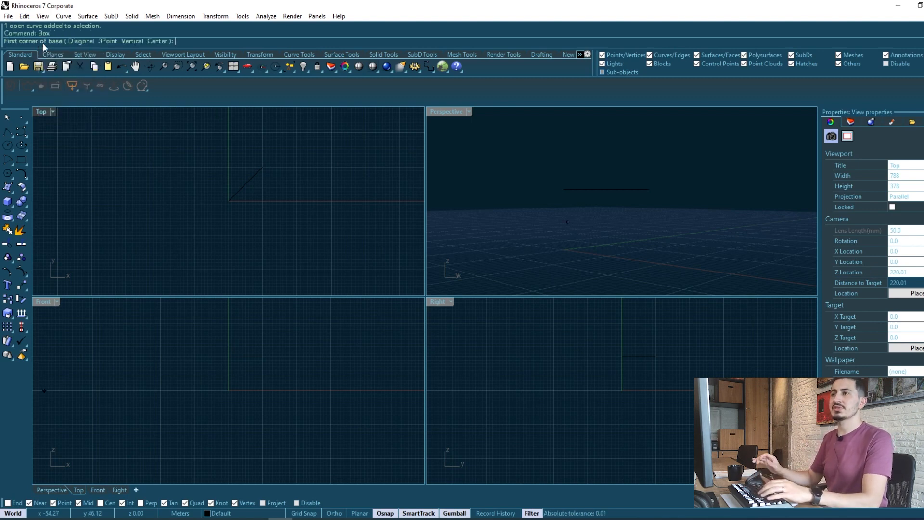
right_drag(608, 227, 598, 260)
click(576, 249)
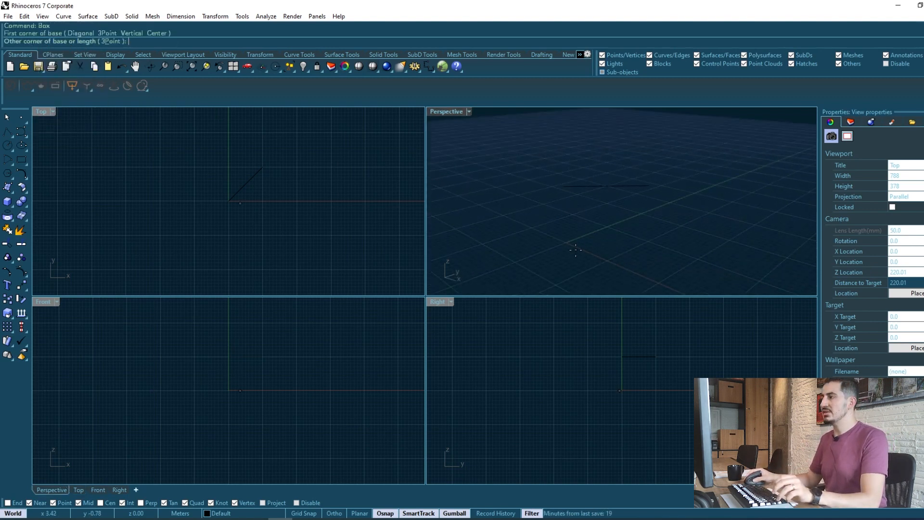
click(738, 253)
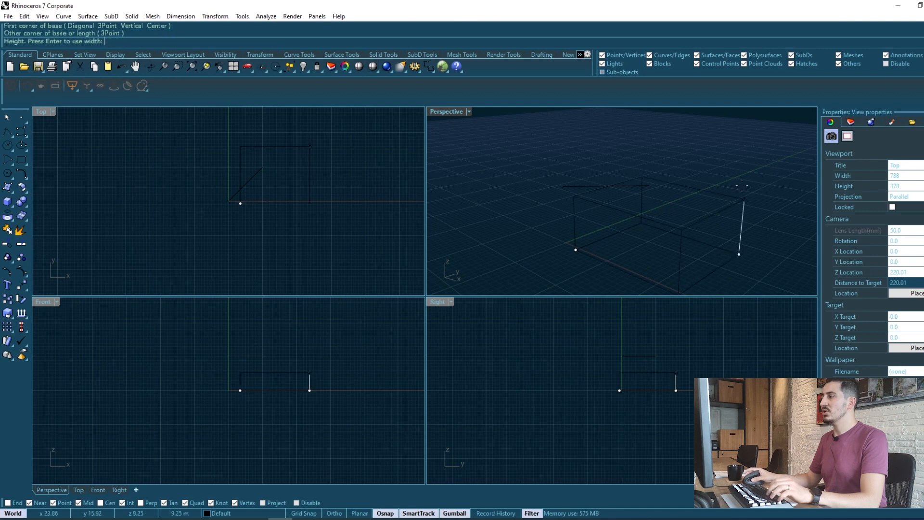
click(743, 160)
scroll(631, 172, down, 2)
right_drag(632, 174, 675, 201)
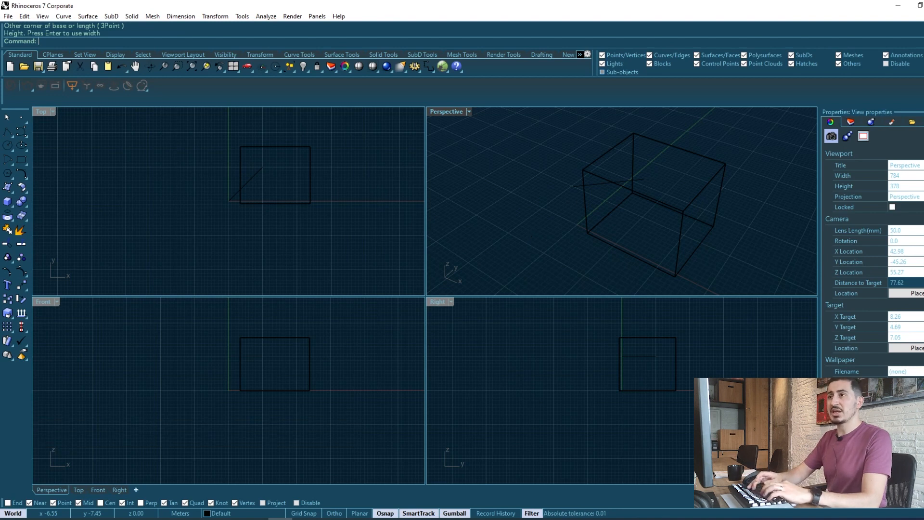
Create a second, larger box with the Center option, centring its base on an upper corner of the first box.
text(Box)
key(Return)
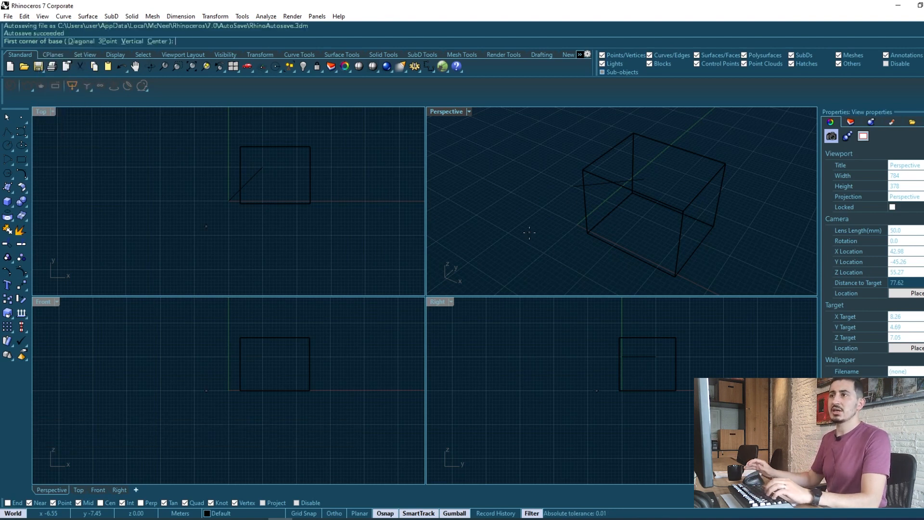
scroll(534, 222, down, 3)
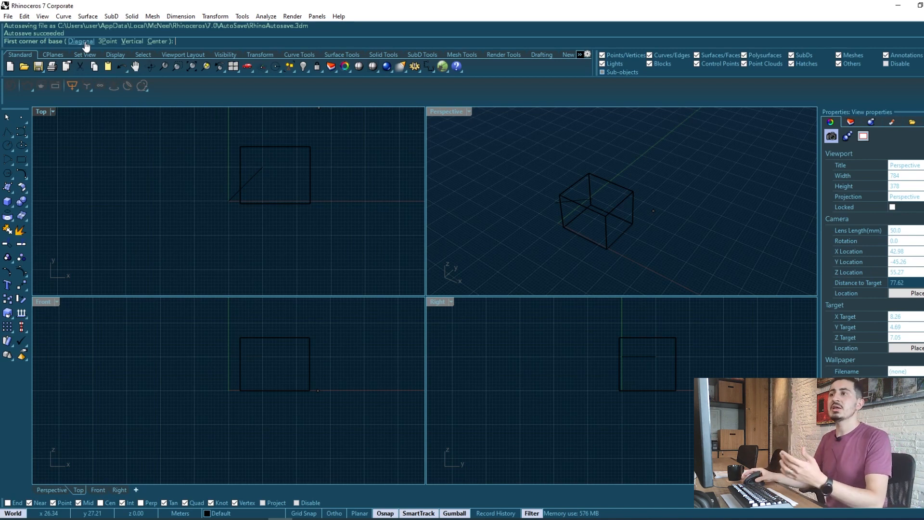
click(157, 42)
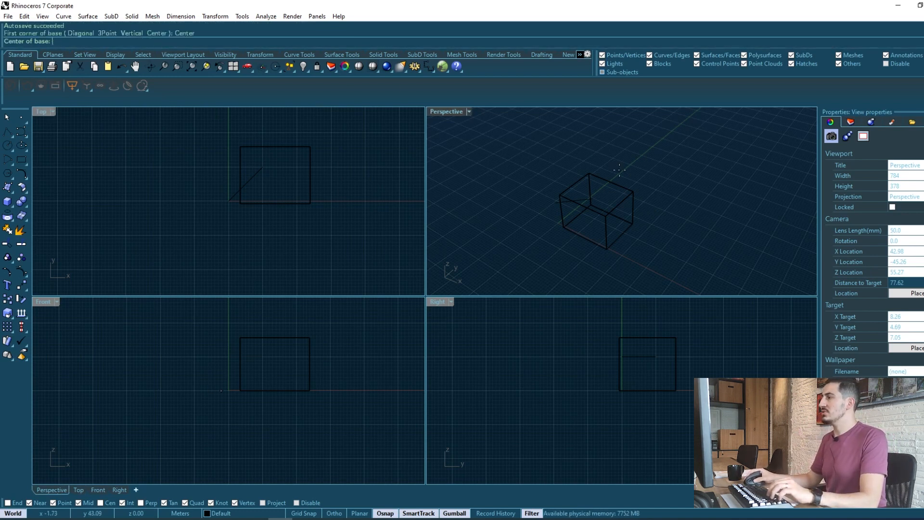
click(633, 191)
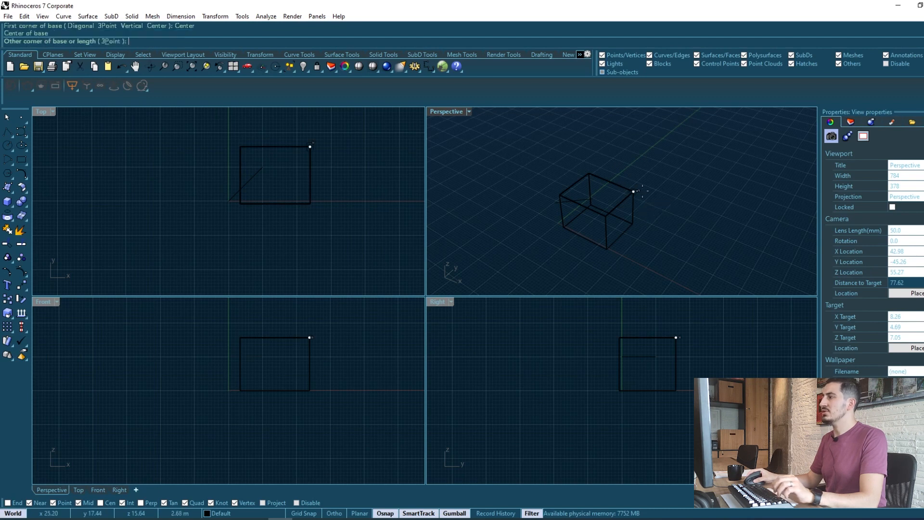
click(678, 186)
click(679, 134)
scroll(673, 231, up, 3)
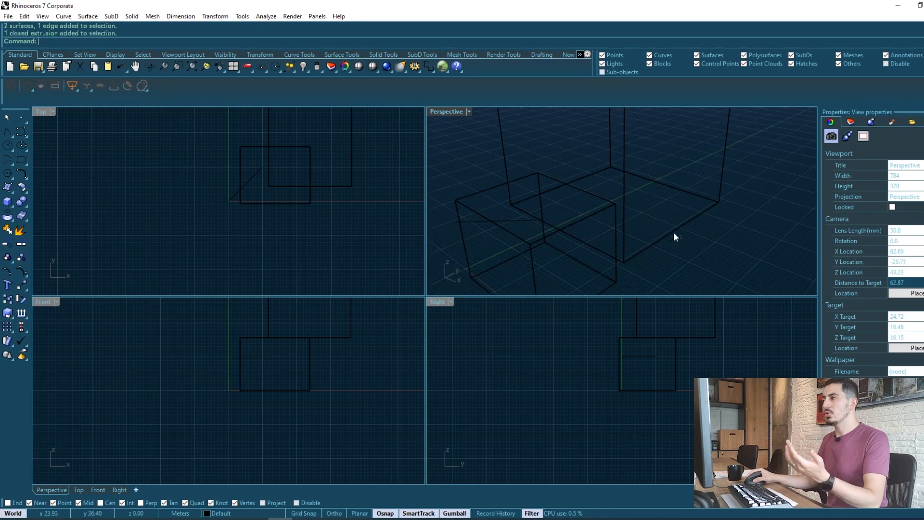
drag(652, 206, 652, 206)
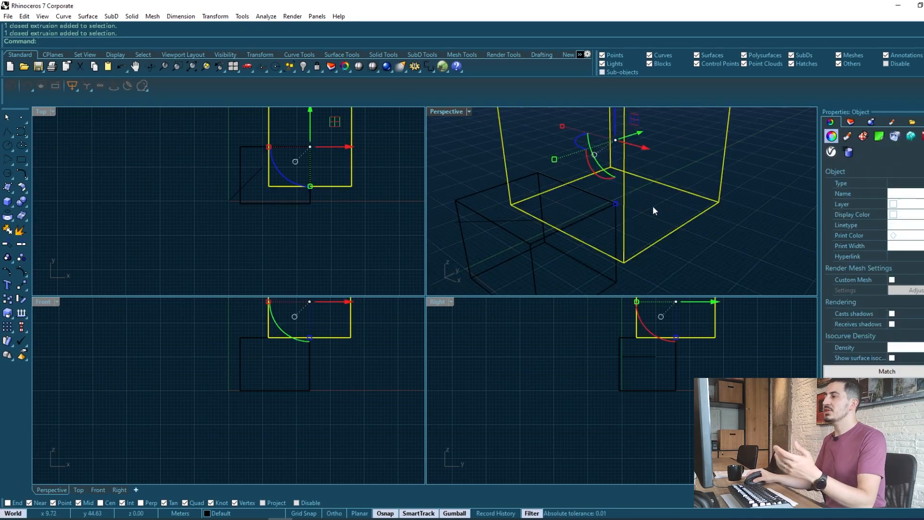
scroll(616, 204, up, 3)
right_drag(635, 202, 620, 190)
scroll(612, 192, down, 8)
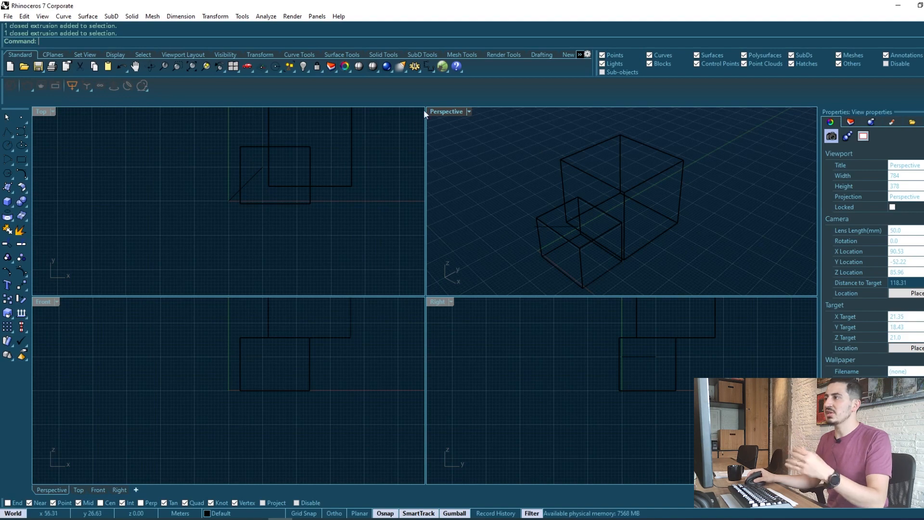
Review the Wireframe display mode settings and the list of Rhino option pages without changing anything.
click(467, 111)
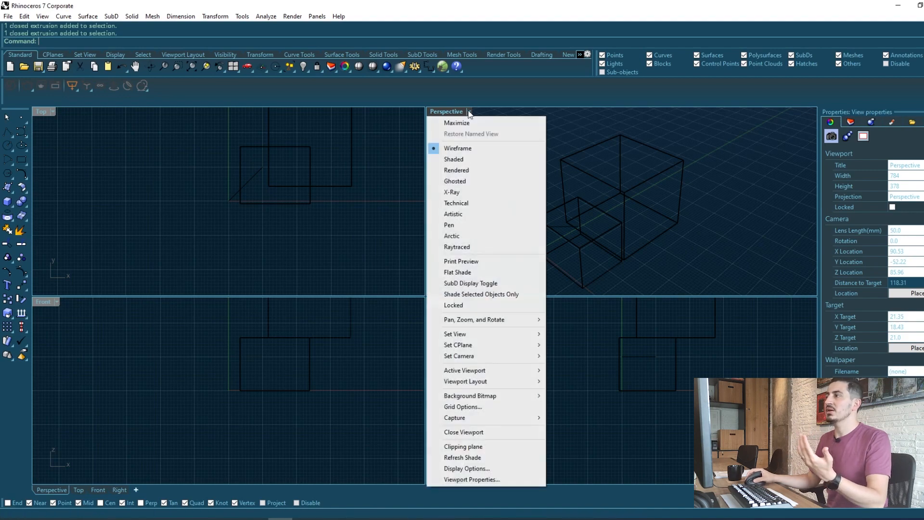
click(459, 469)
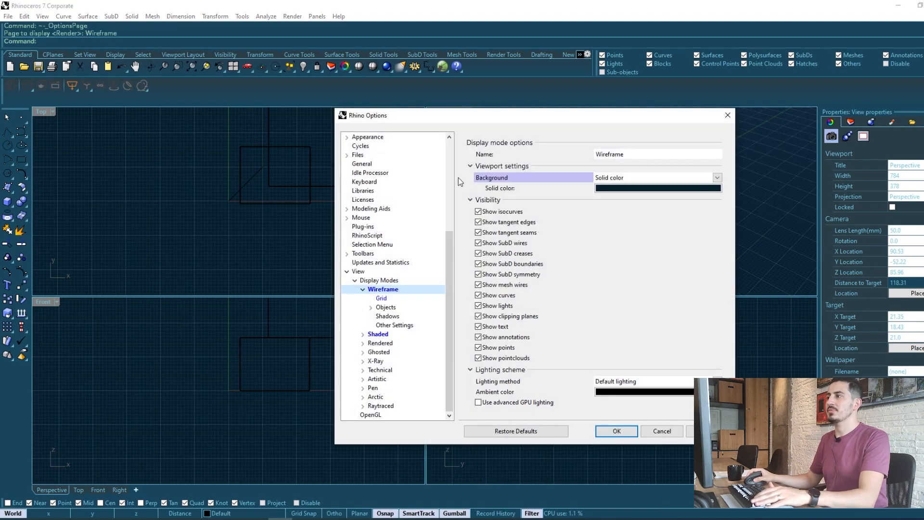
scroll(392, 202, up, 5)
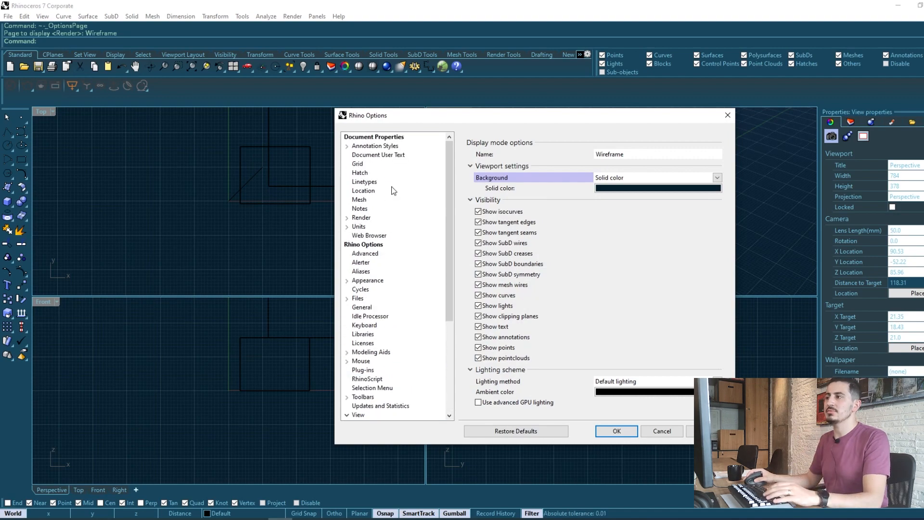
scroll(392, 192, down, 3)
scroll(392, 193, down, 2)
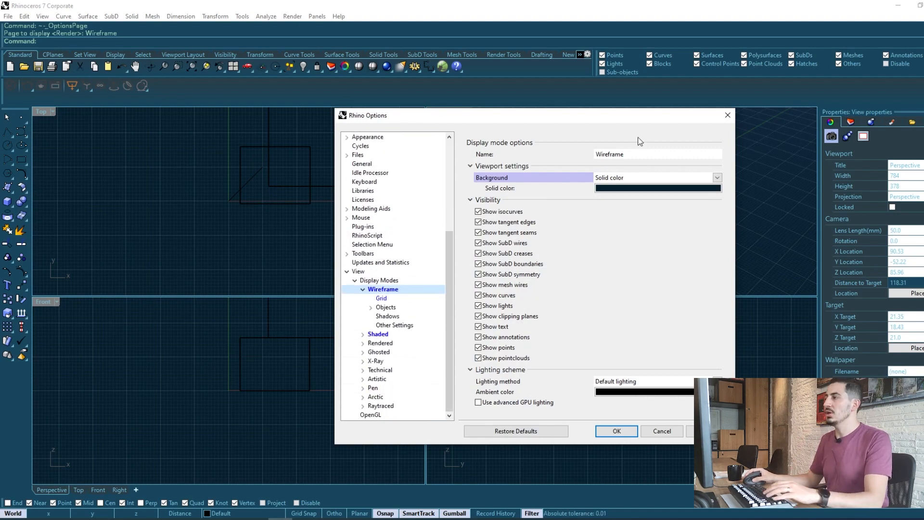
click(728, 116)
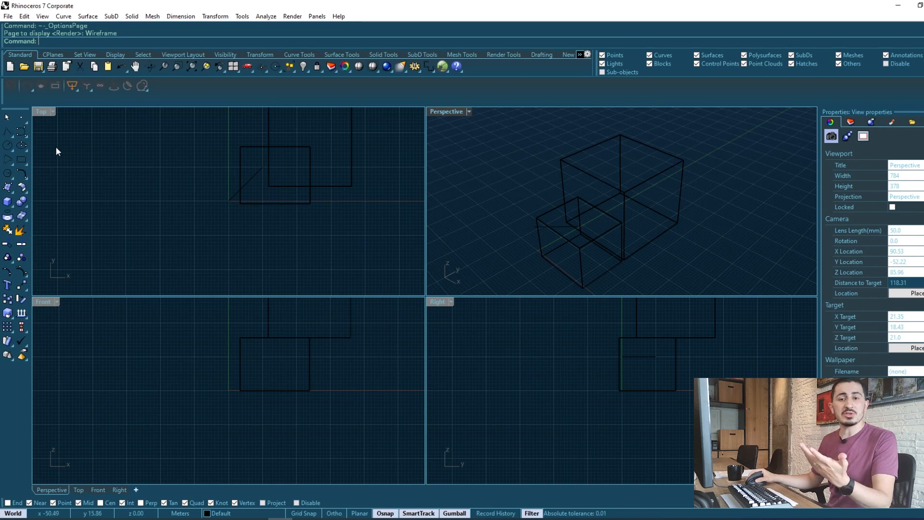
click(13, 139)
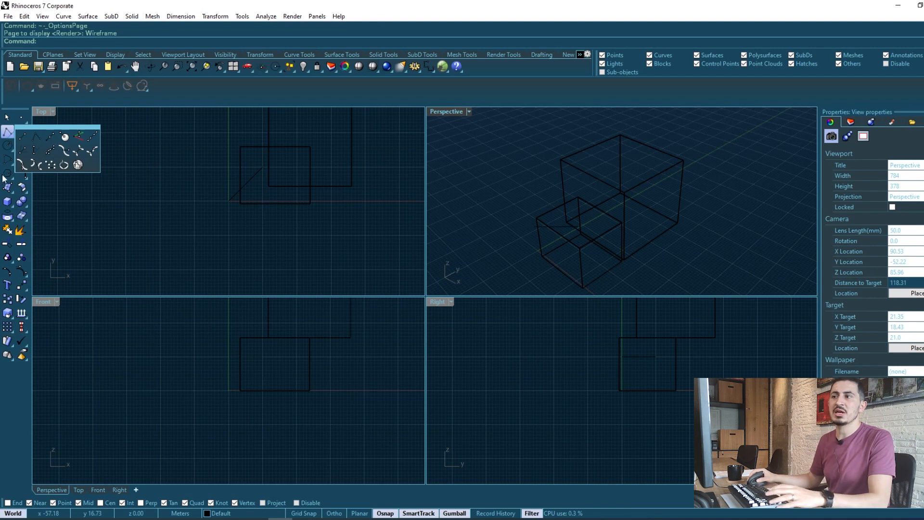
click(72, 186)
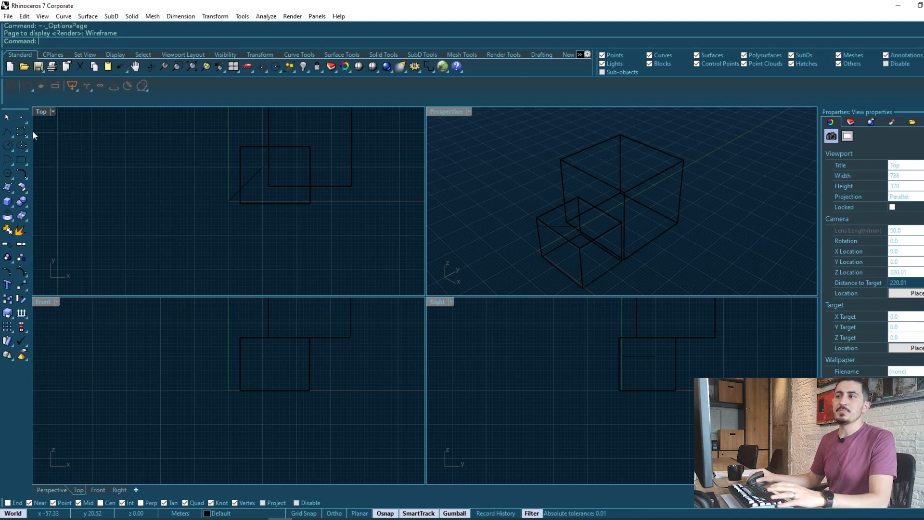
click(13, 140)
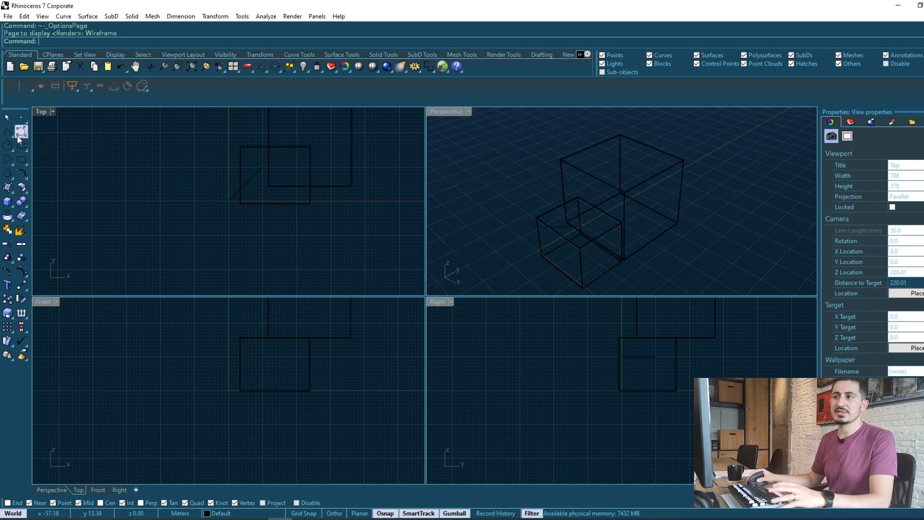
click(7, 131)
click(112, 145)
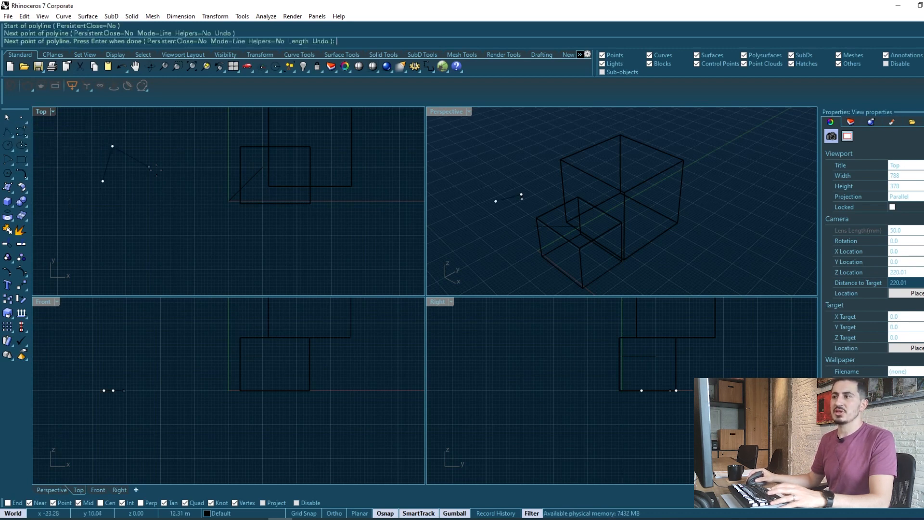
click(156, 169)
click(150, 202)
key(Escape)
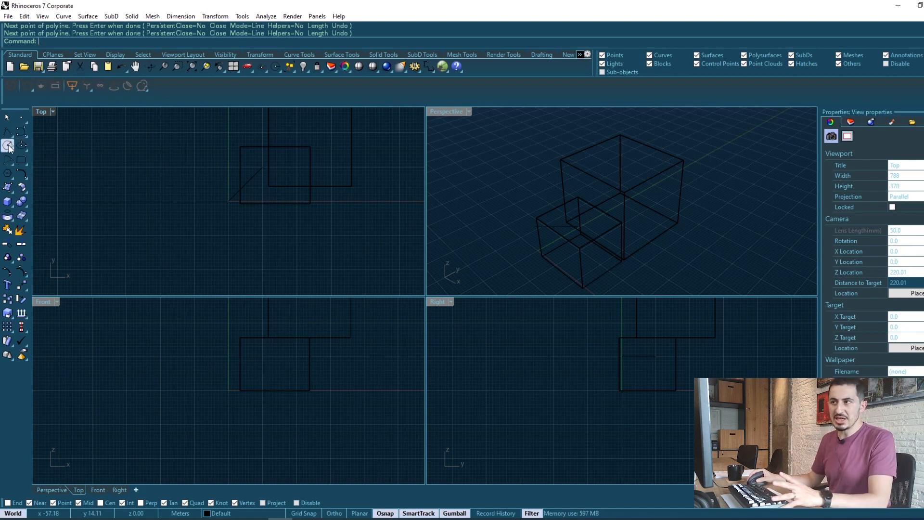
Look through the grouped curve and solid creation tools, and select the larger box as an example solid.
click(25, 149)
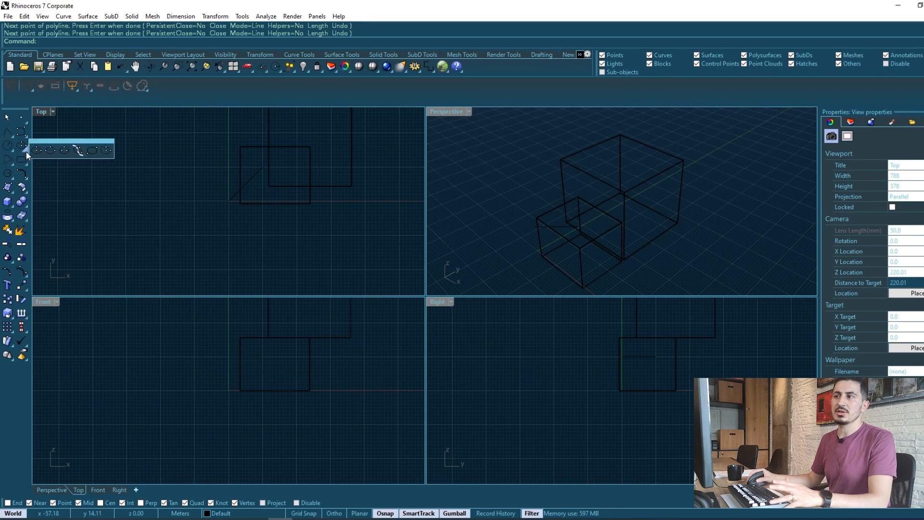
click(9, 178)
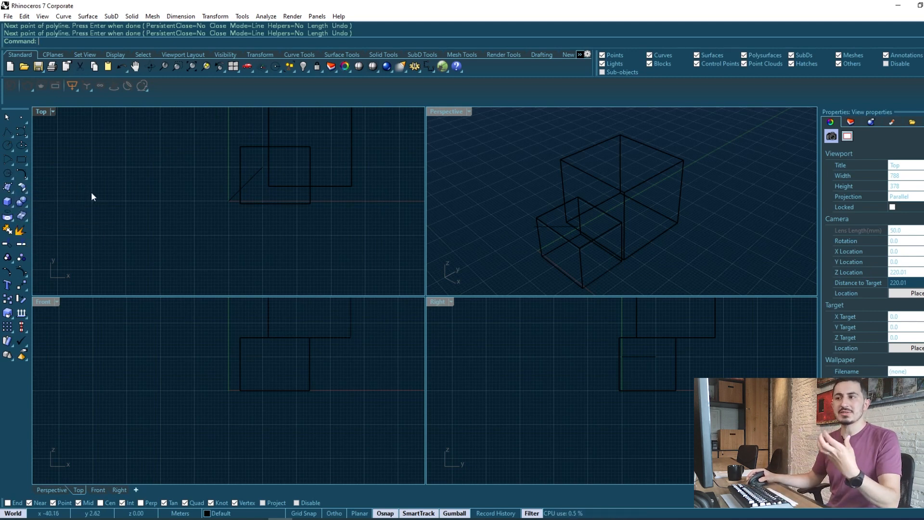
click(15, 194)
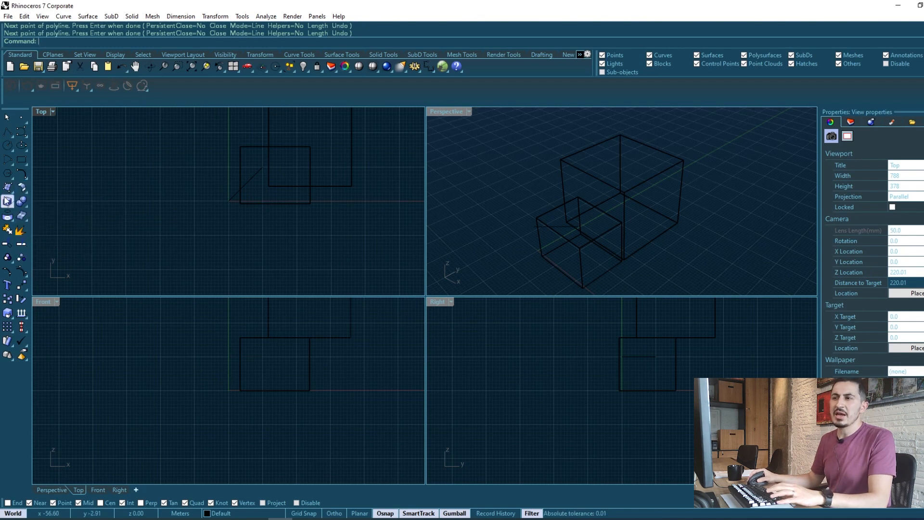
click(12, 208)
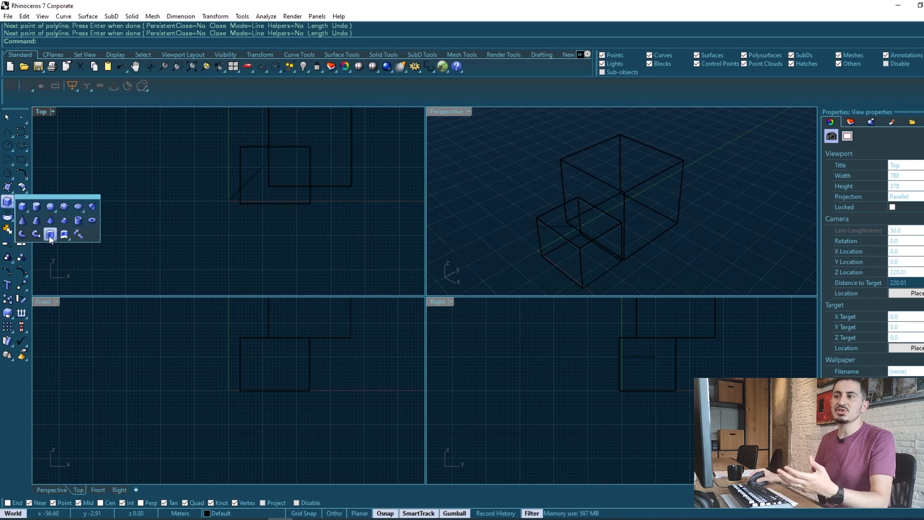
click(667, 140)
click(621, 169)
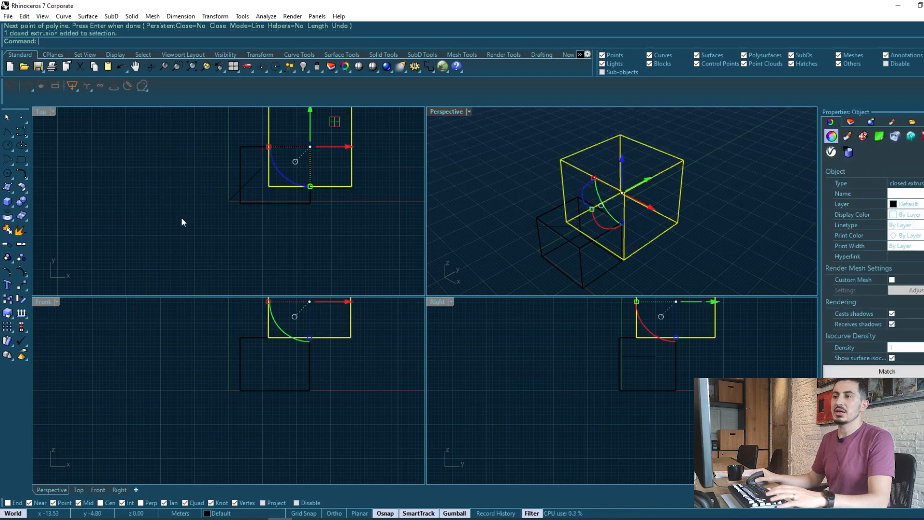
click(101, 191)
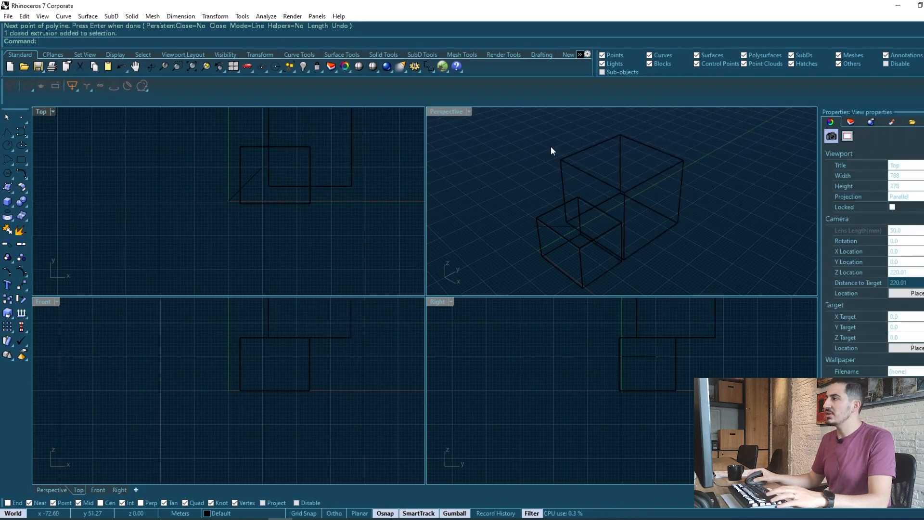
click(665, 158)
click(665, 154)
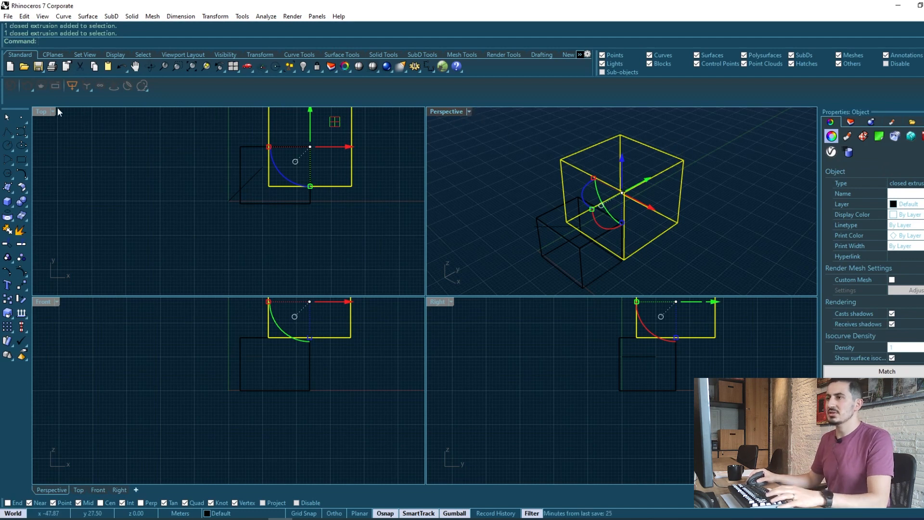
right_drag(206, 168, 153, 192)
key(Escape)
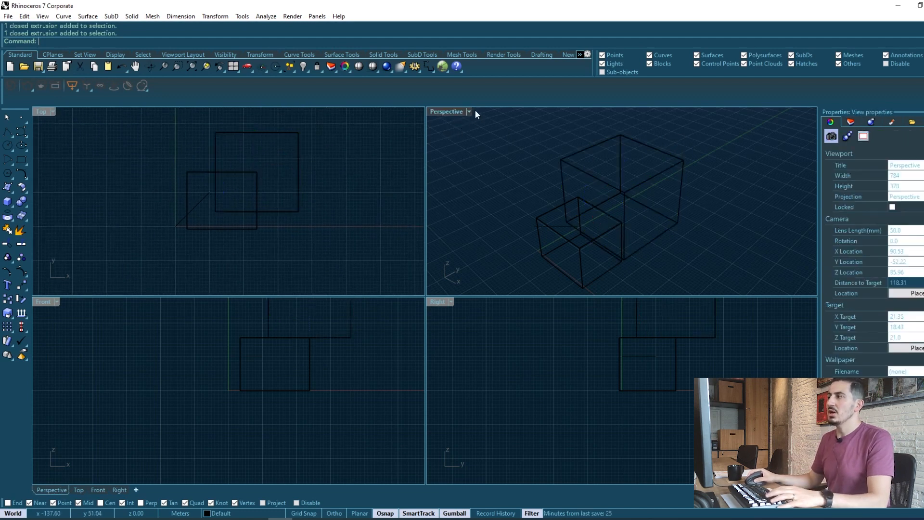
Set the Perspective viewport to Shaded display mode and check how the larger box looks when selected.
click(469, 111)
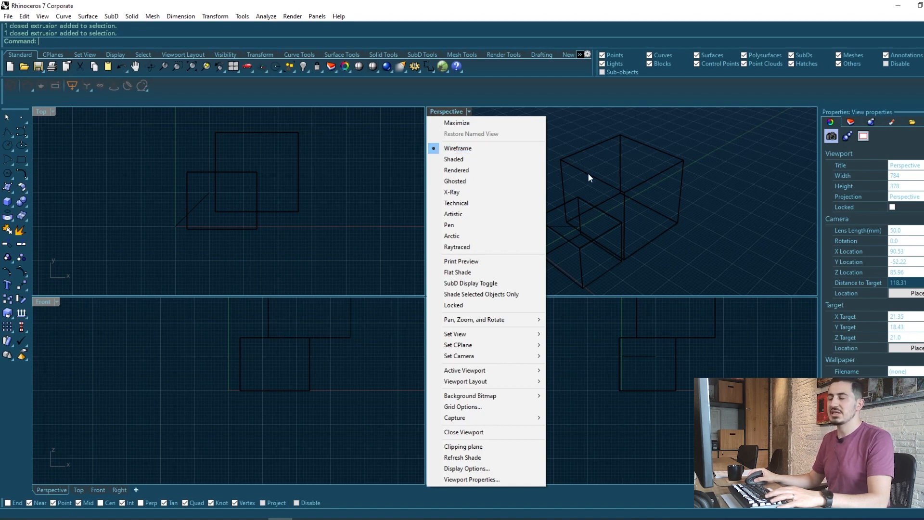
click(476, 159)
right_drag(649, 198, 620, 197)
click(659, 169)
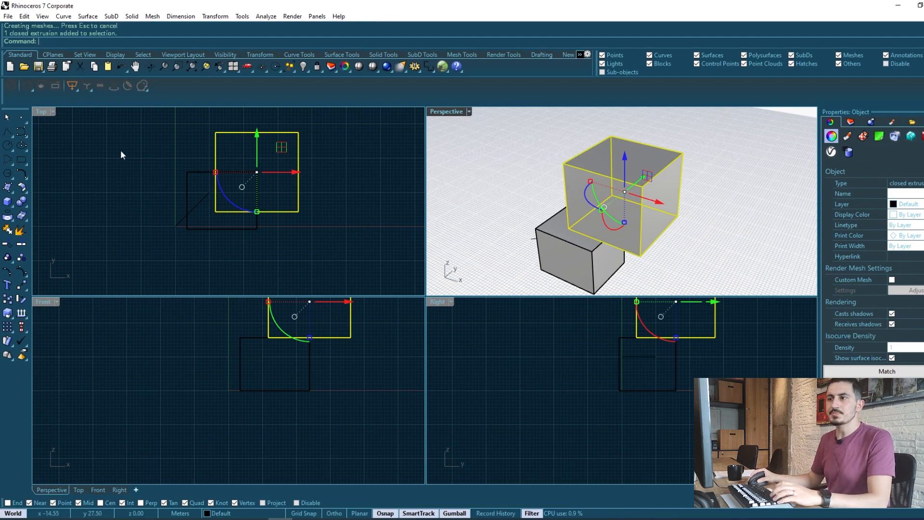
click(42, 236)
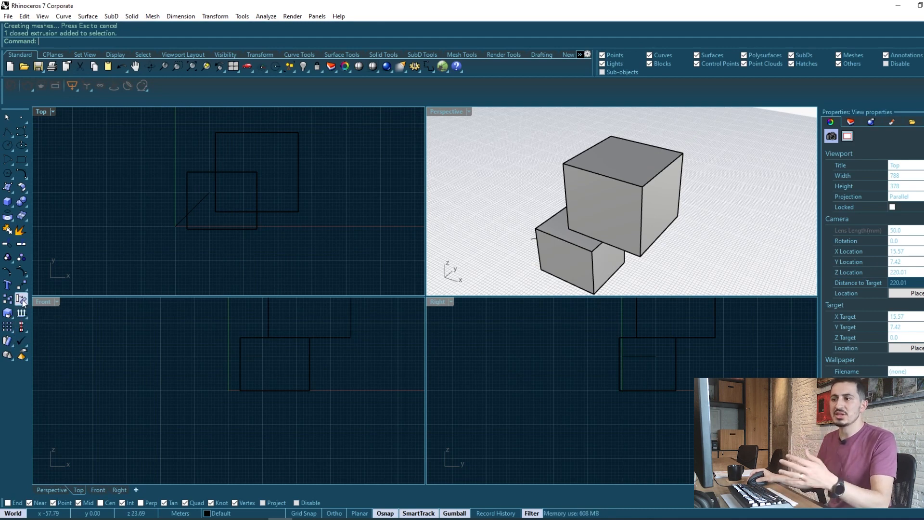
click(8, 342)
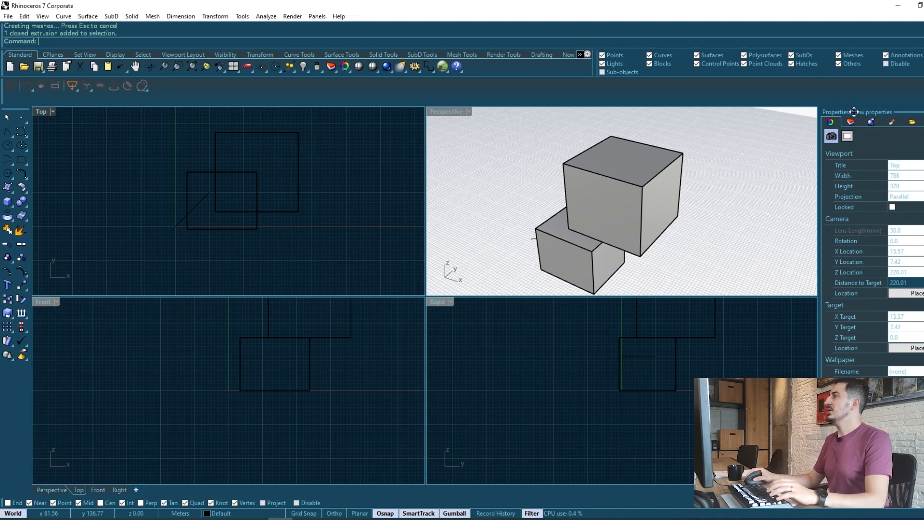
Undock and close the Properties panel, and restore it to its docked place beside the viewports.
drag(861, 112, 637, 144)
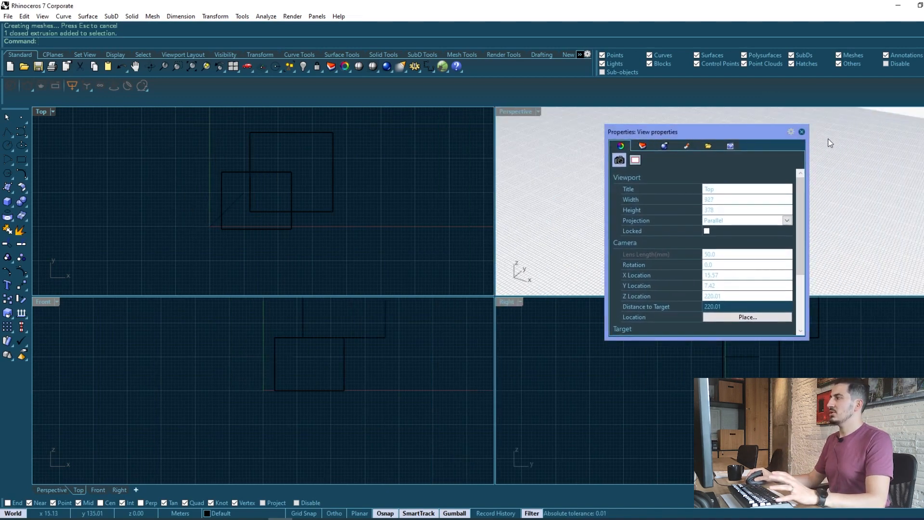
click(804, 132)
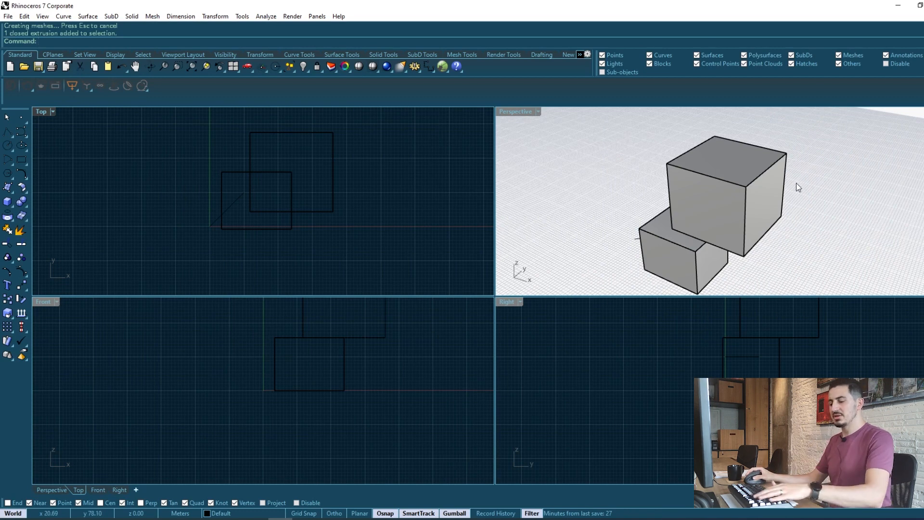
key(F3)
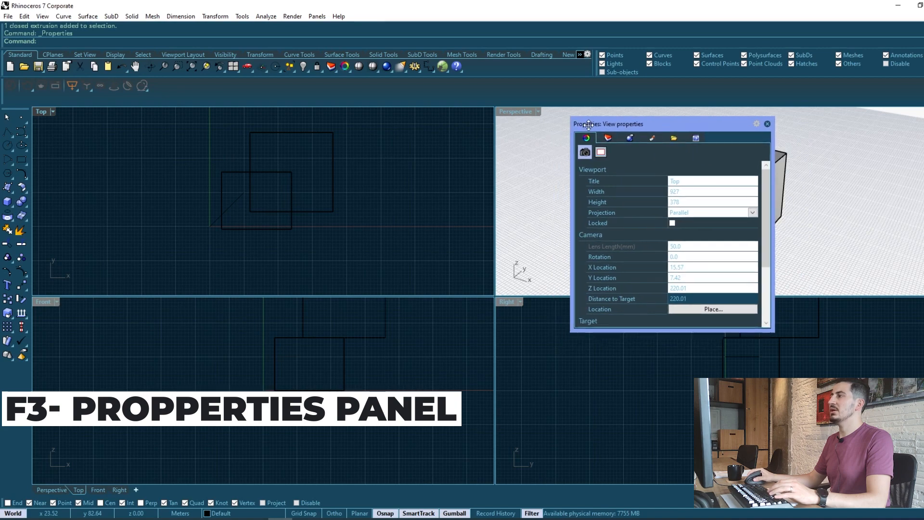
drag(573, 141, 914, 136)
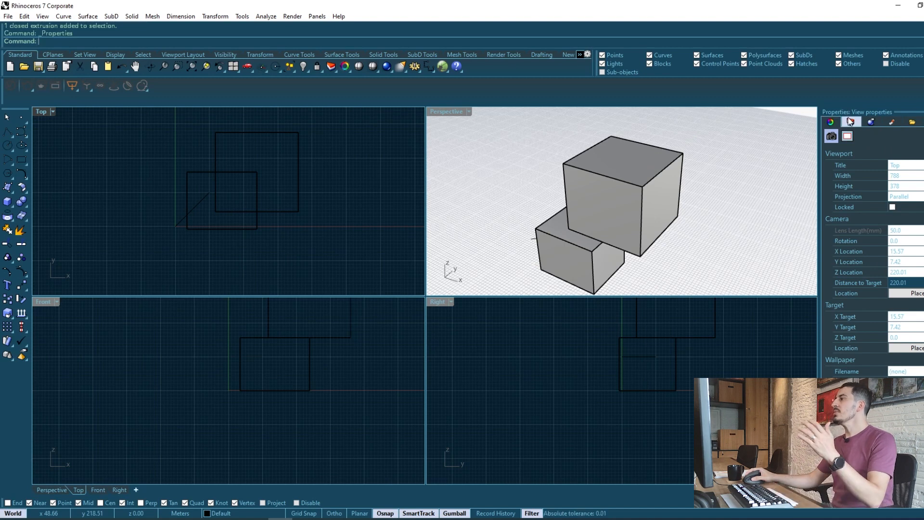
Examine the Materials panel and the view properties of the Perspective viewport.
click(866, 118)
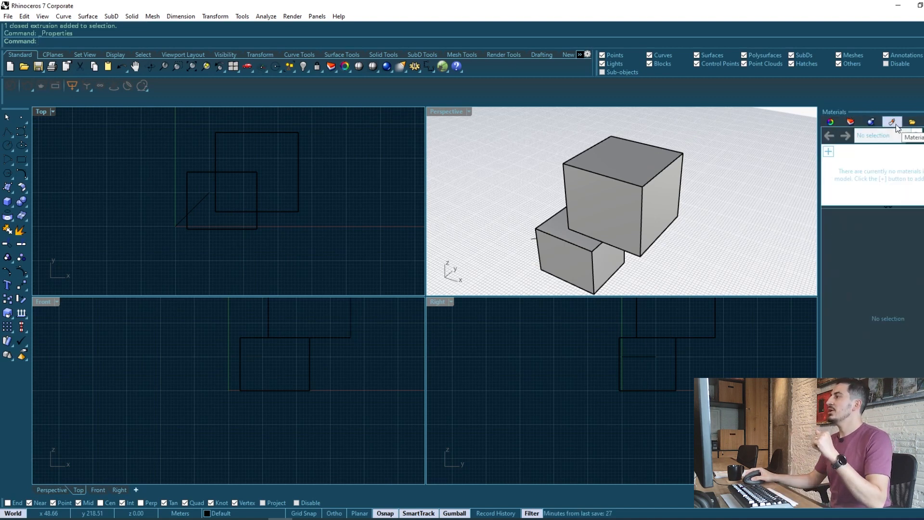
click(830, 123)
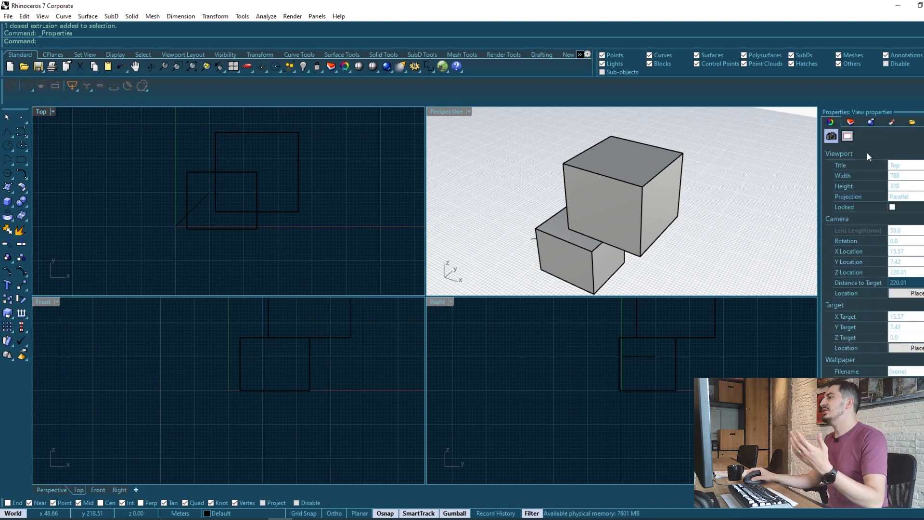
click(786, 166)
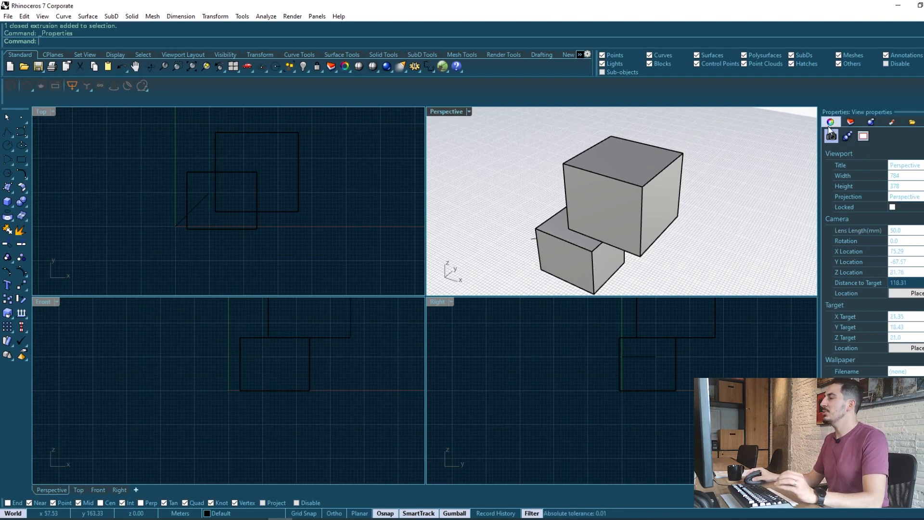
right_drag(720, 183, 695, 175)
scroll(694, 176, down, 2)
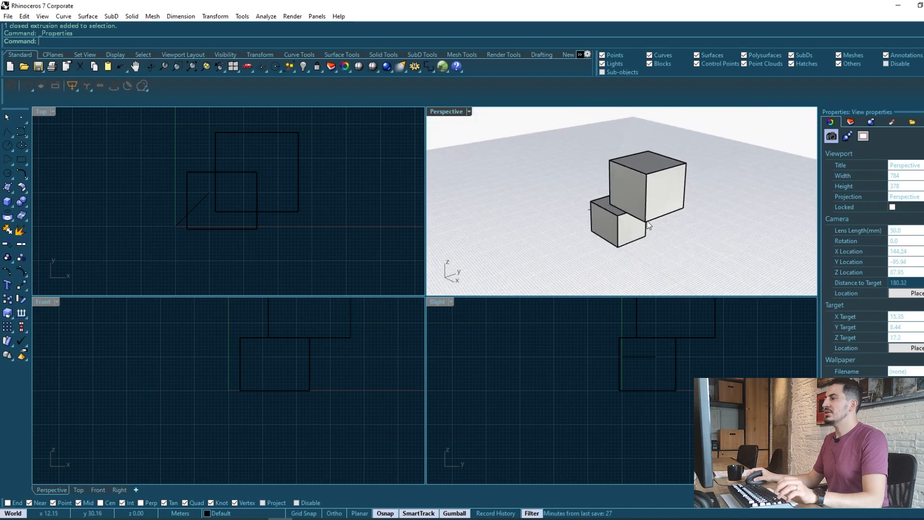
right_drag(658, 234, 758, 195)
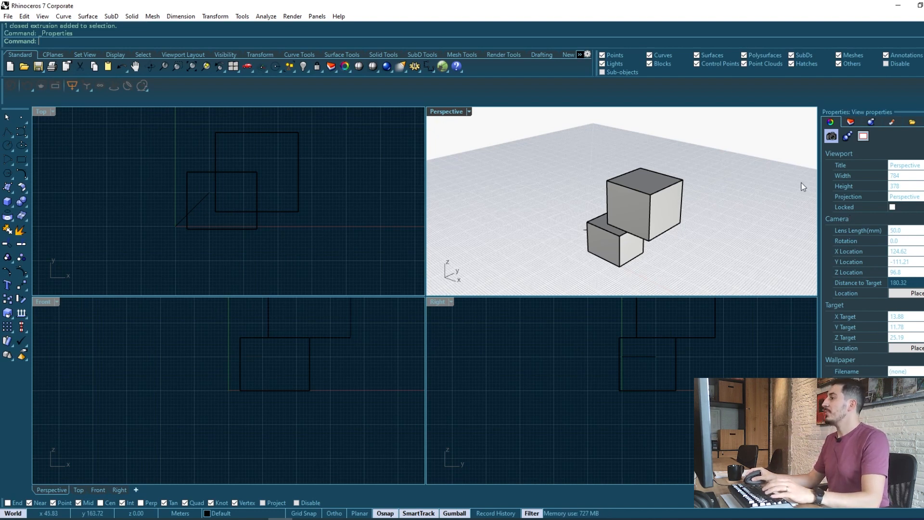
Select the larger box and read its detailed object description, including its geometry data.
drag(699, 171, 676, 191)
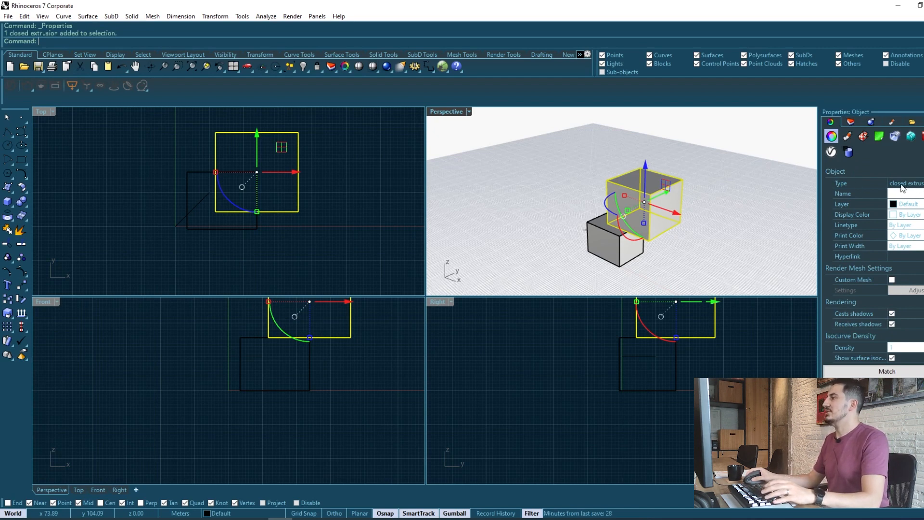
right_drag(679, 190, 684, 168)
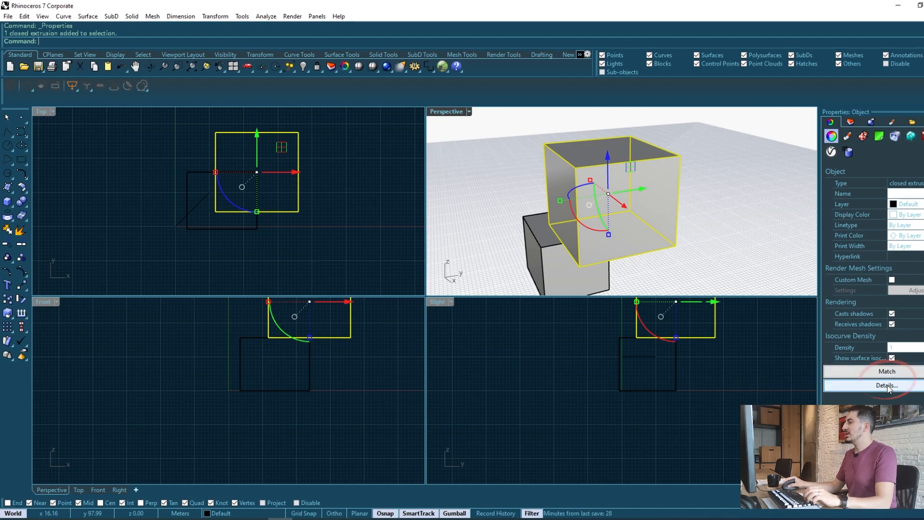
click(887, 385)
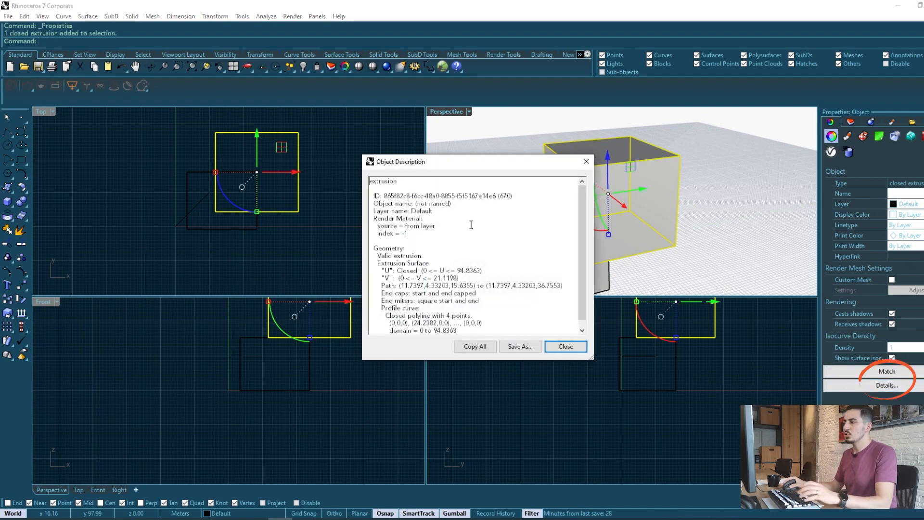
scroll(470, 231, down, 1)
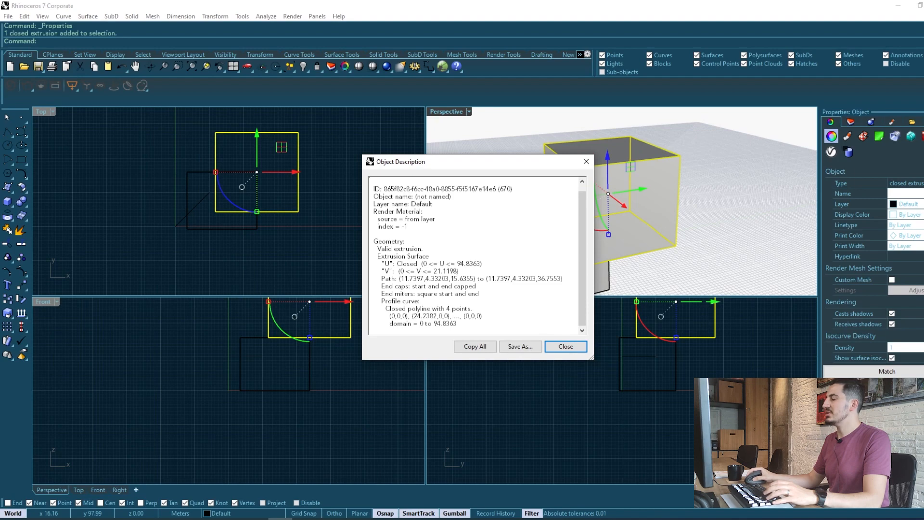
click(586, 161)
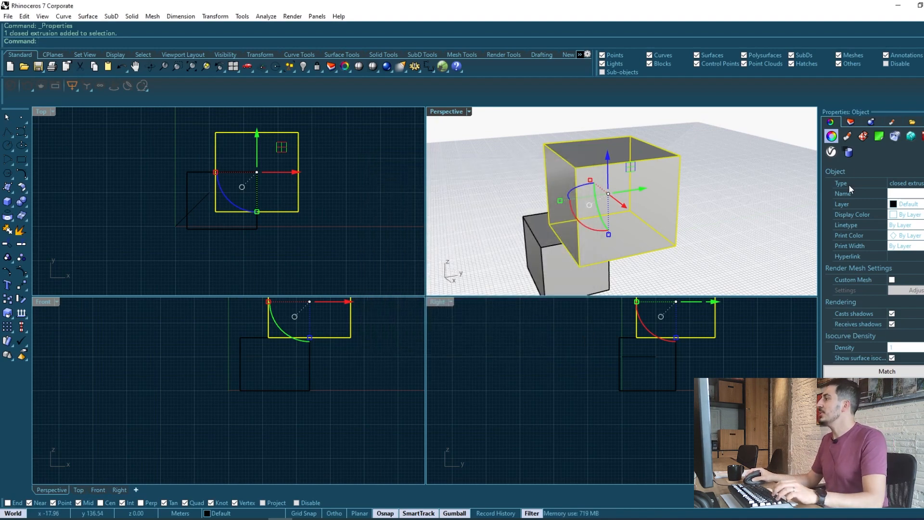
Show the Layers panel, deselect the larger box and examine the layers' visibility and lock controls.
right_drag(584, 188, 631, 196)
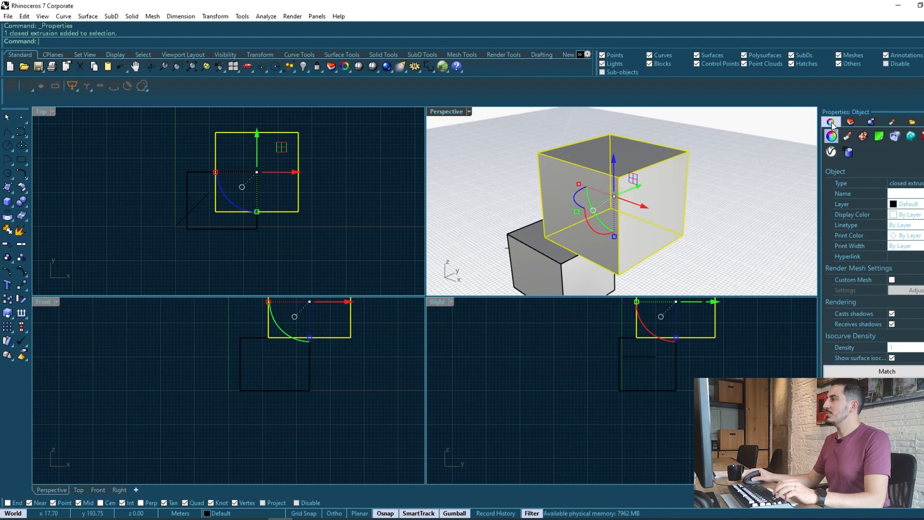
click(850, 122)
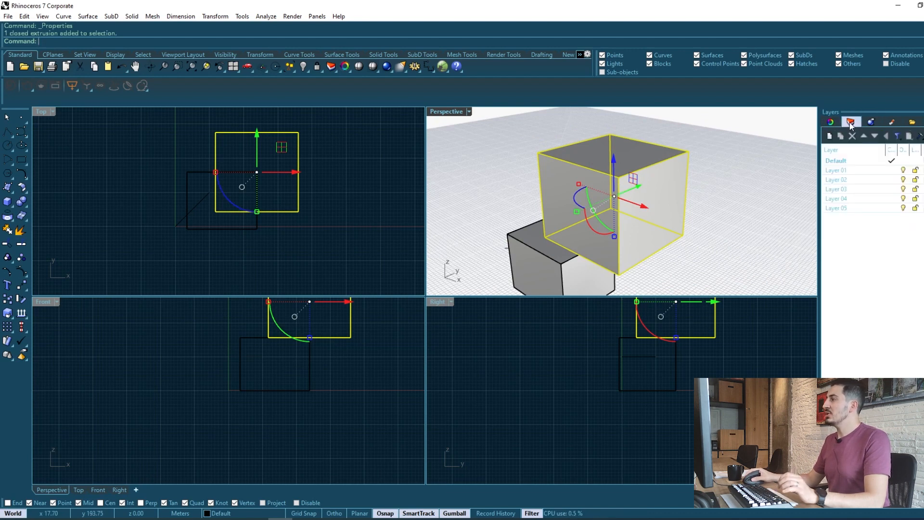
scroll(670, 248, down, 5)
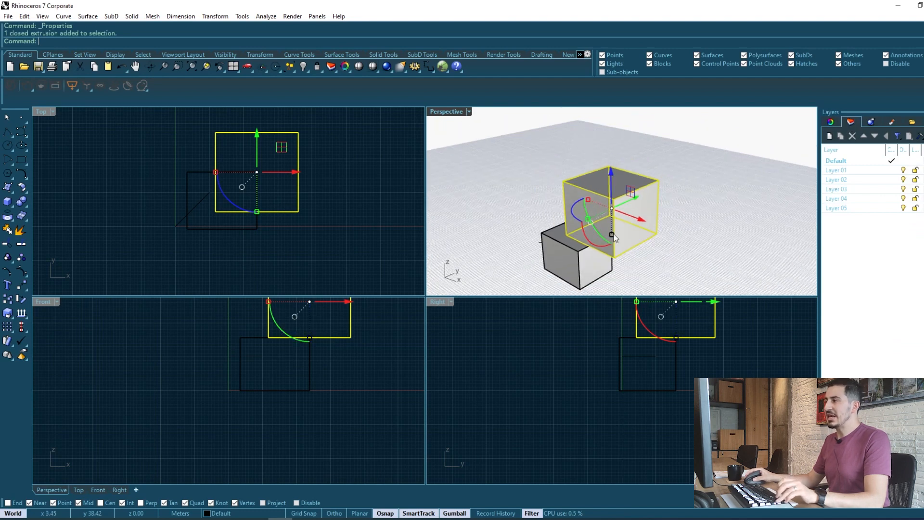
click(670, 247)
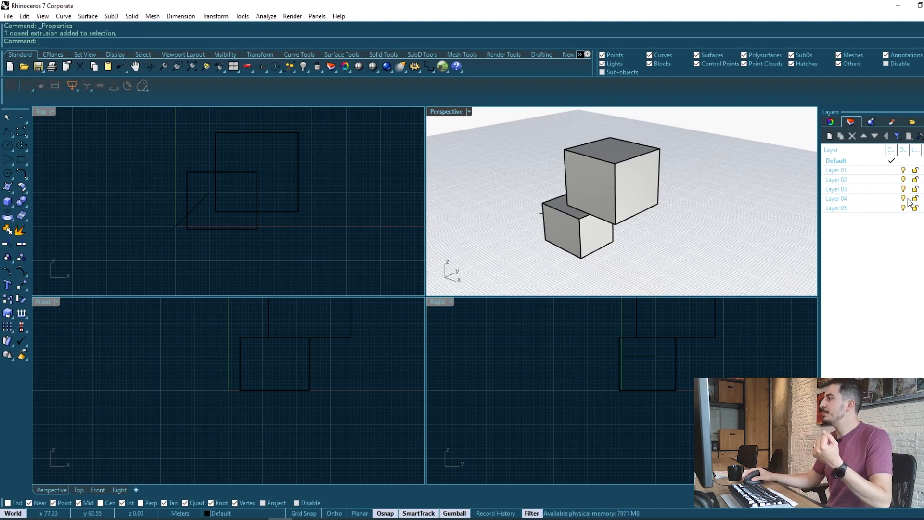
drag(895, 227, 921, 167)
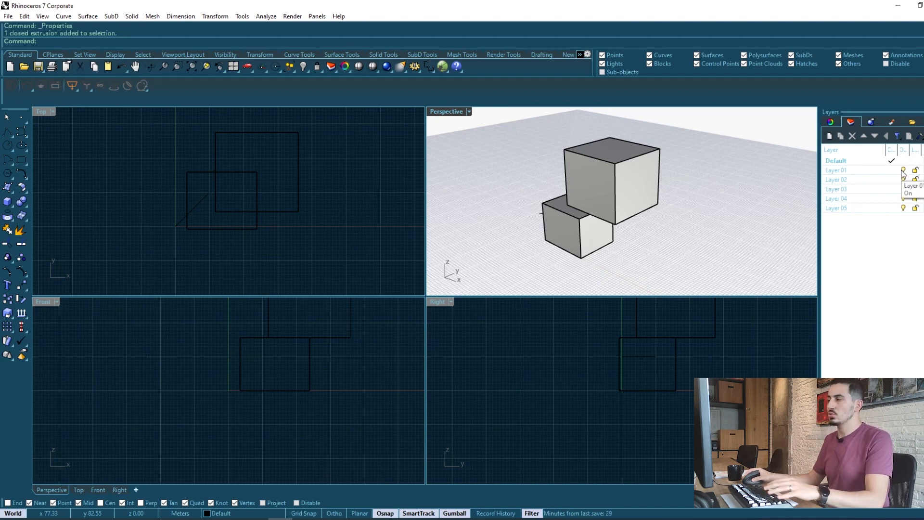
Move the smaller box in the Perspective viewport to Layer 01 and clear the selection.
click(575, 222)
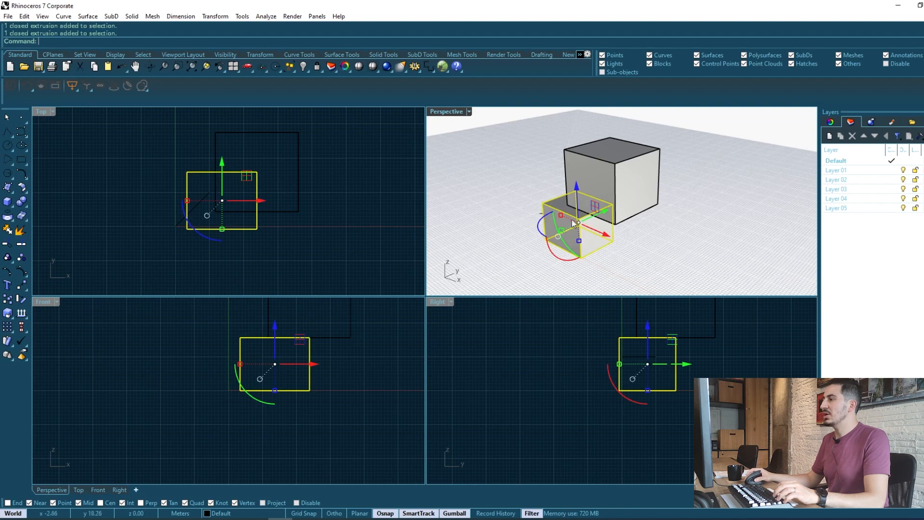
right_click(848, 171)
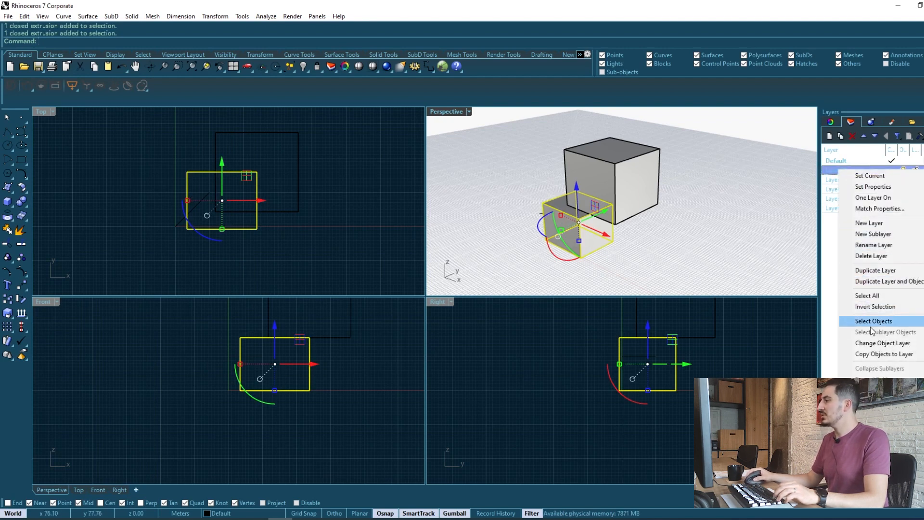
click(873, 343)
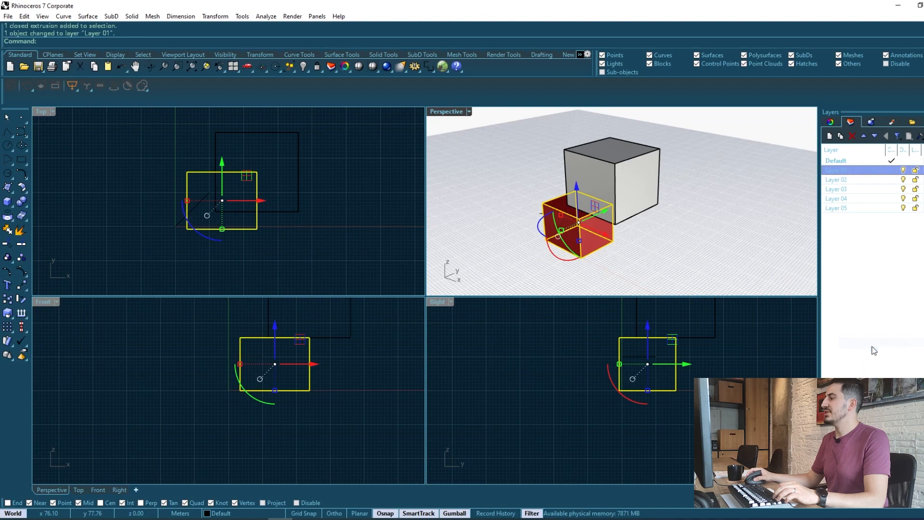
click(716, 248)
scroll(590, 211, up, 4)
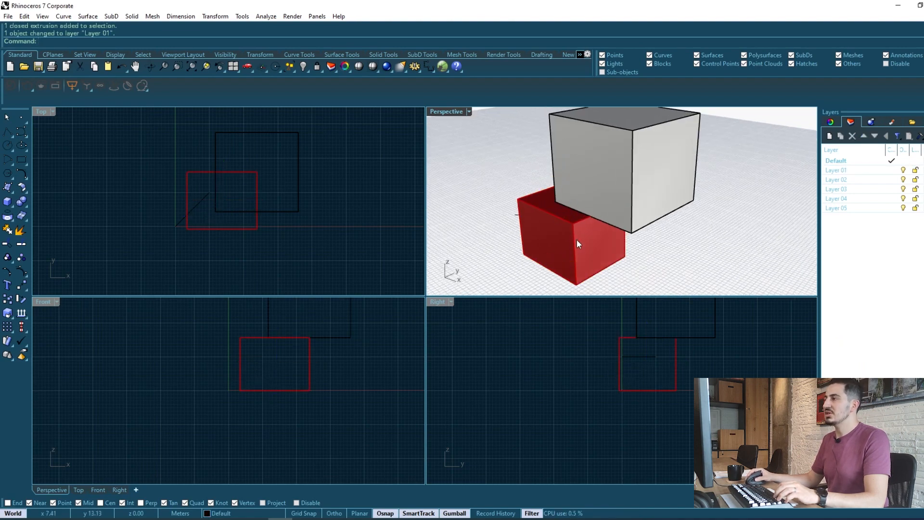
Turn Layer 01 off, inspect the larger box that remains, and turn the layer back on.
click(837, 171)
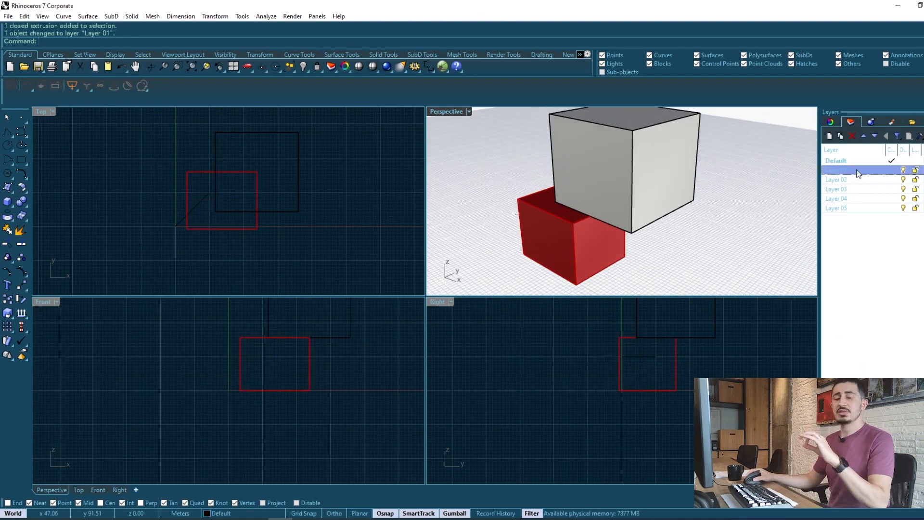
click(903, 171)
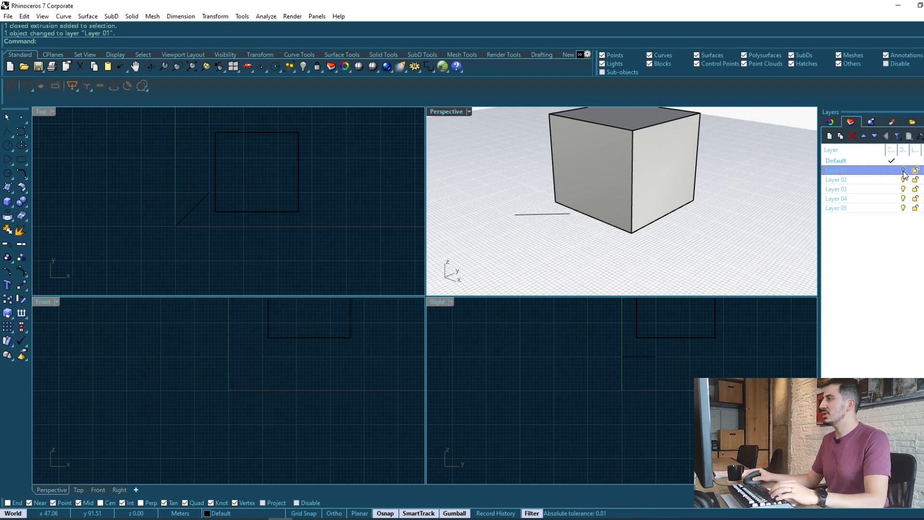
click(903, 171)
click(676, 198)
scroll(674, 203, down, 2)
right_drag(674, 203, 671, 204)
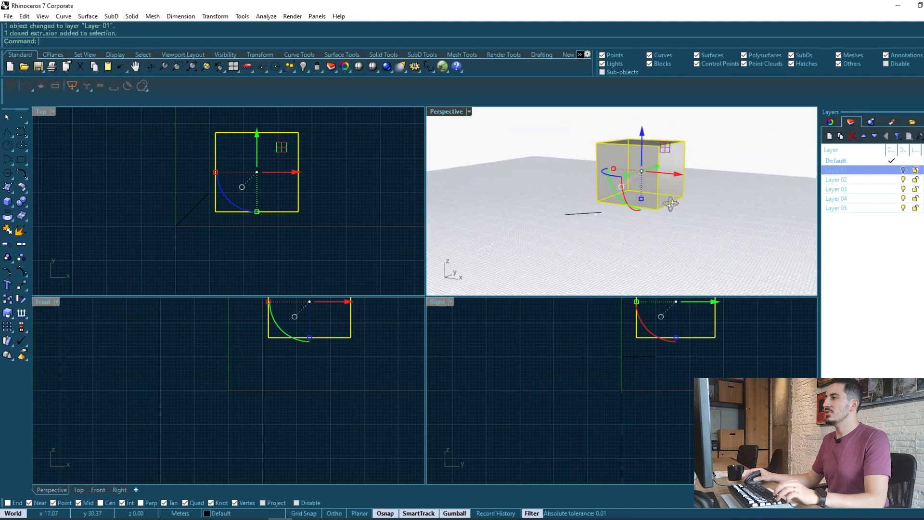
click(808, 193)
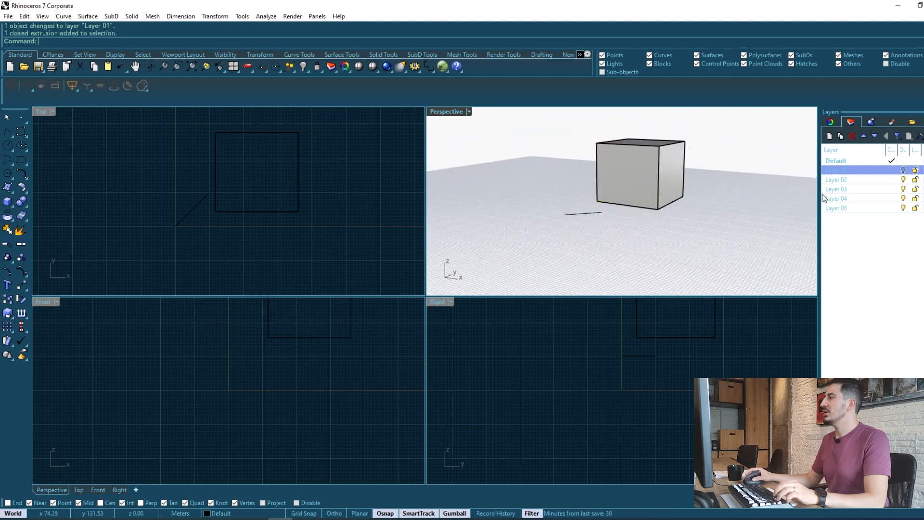
click(903, 171)
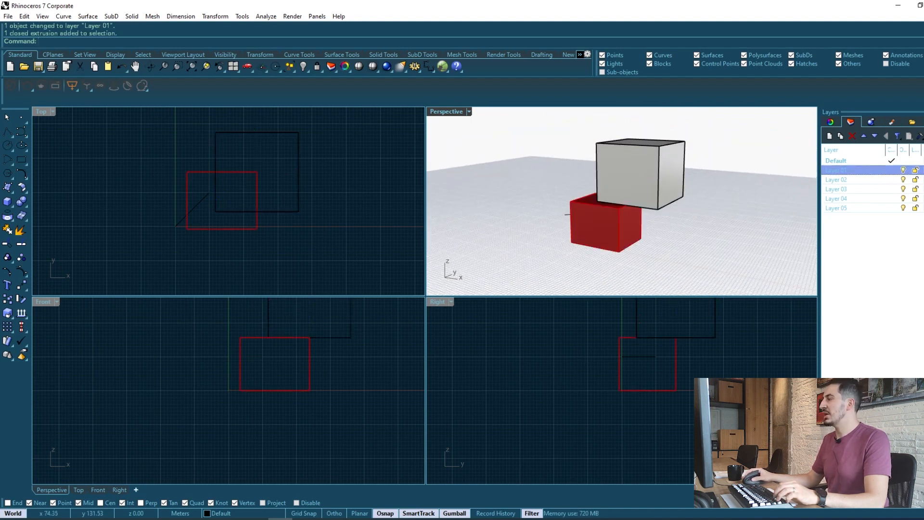
Change the colour of Layer 01 to light pink, #FFC1C1.
click(891, 170)
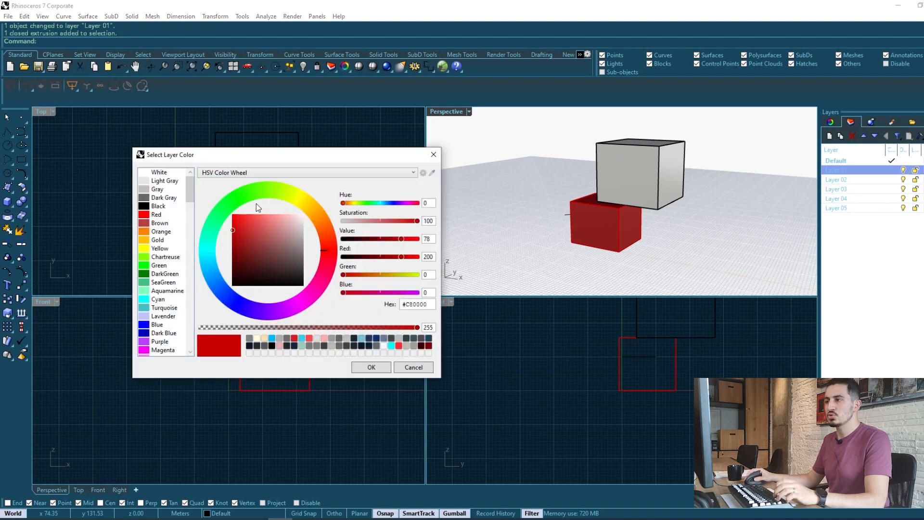
click(287, 213)
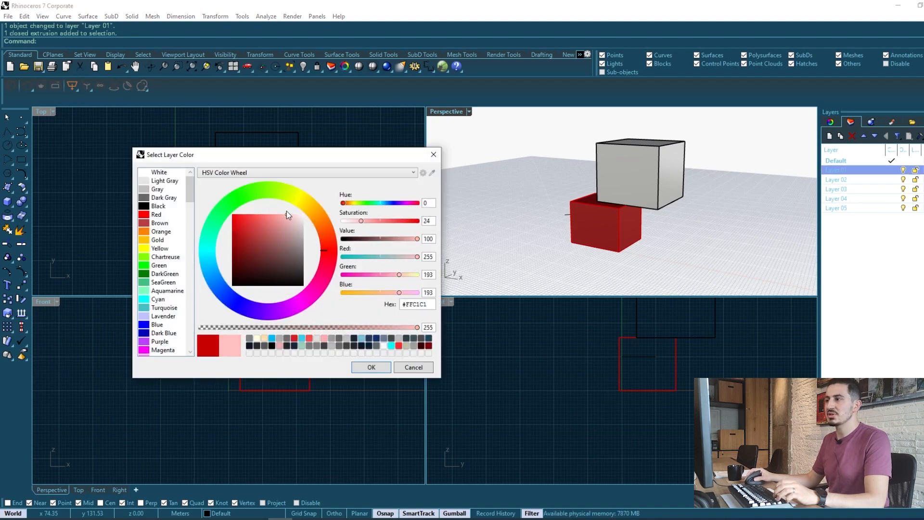
click(365, 367)
right_drag(572, 274, 699, 247)
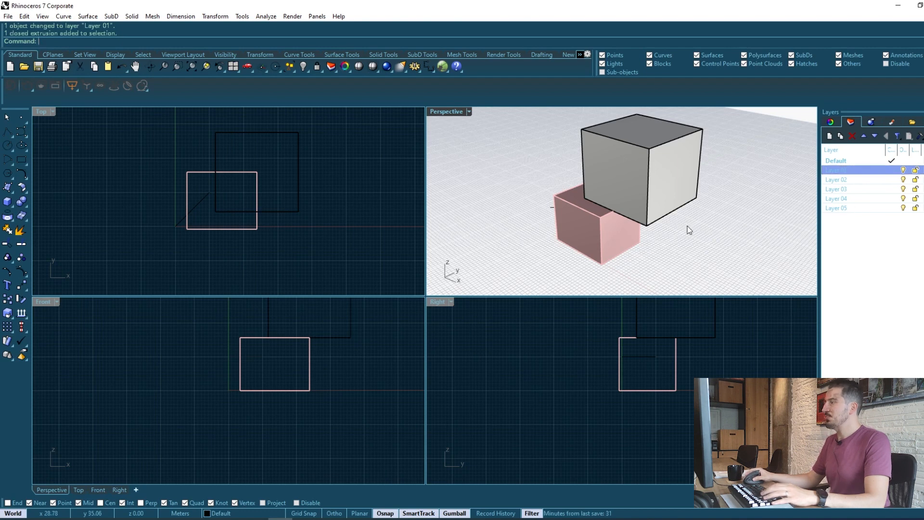
Look through the Materials and Rendering panels, and return to the view properties.
click(872, 122)
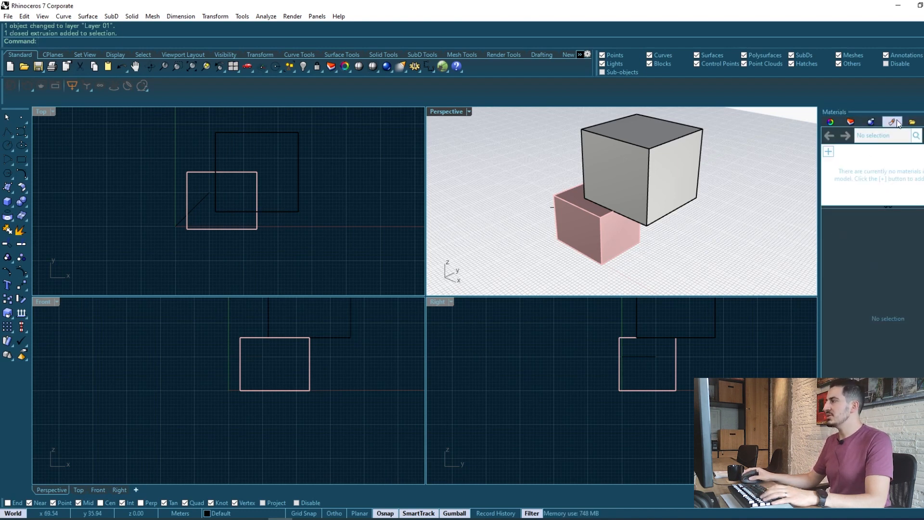
click(871, 122)
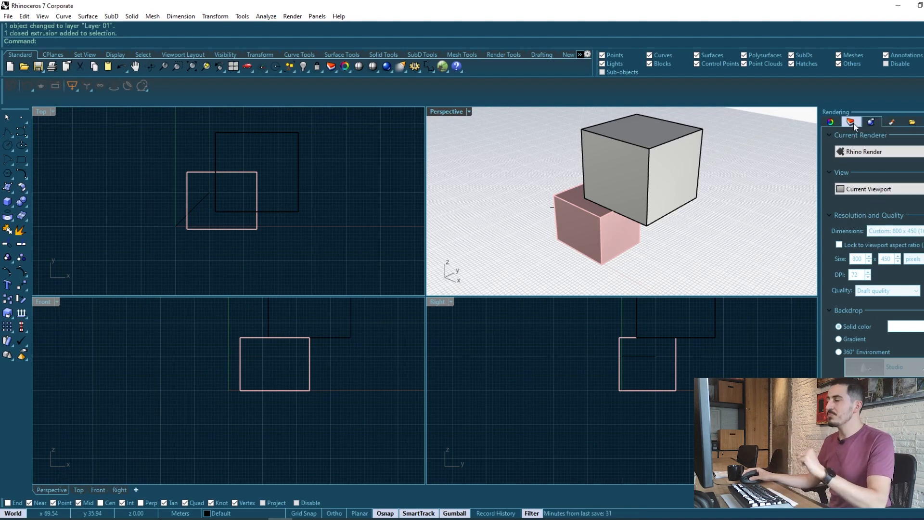
click(853, 124)
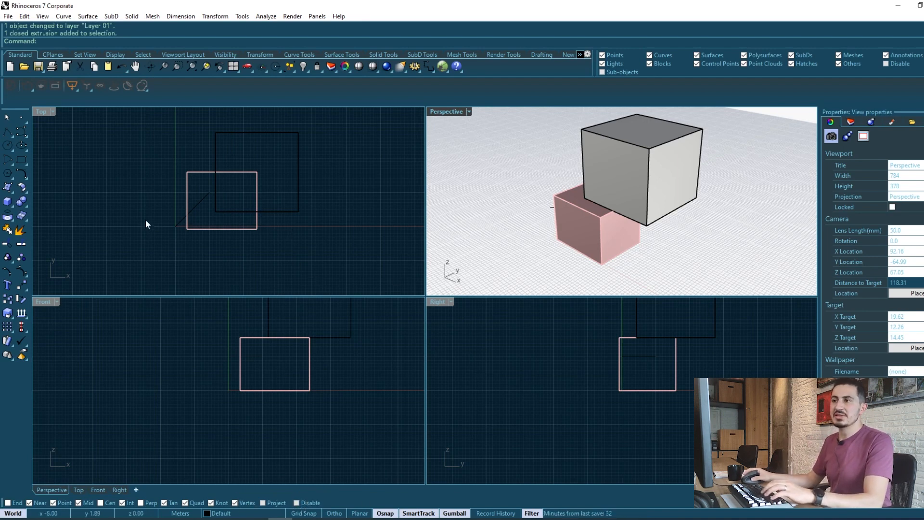
Draw a single-segment polyline about 2.14 m long in the Top viewport, starting where the vertical axis meets the grid line at y 10.
right_drag(144, 220, 126, 211)
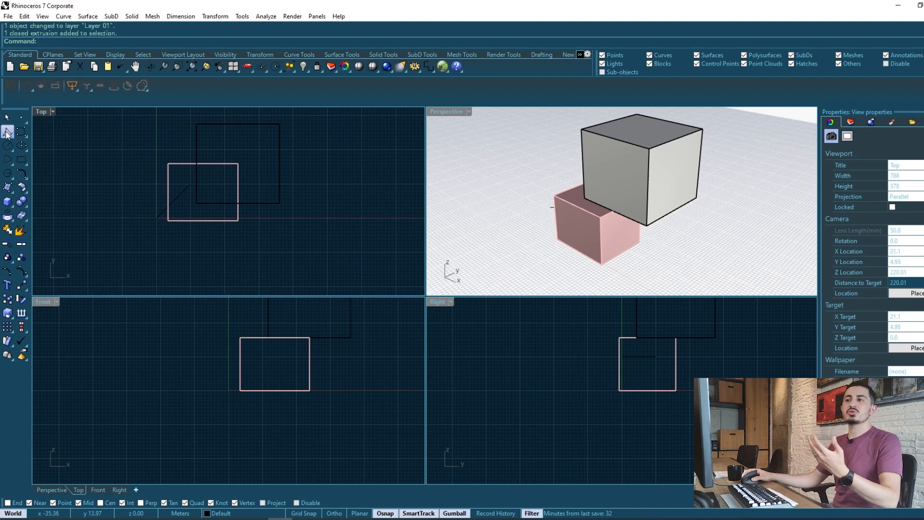
click(5, 134)
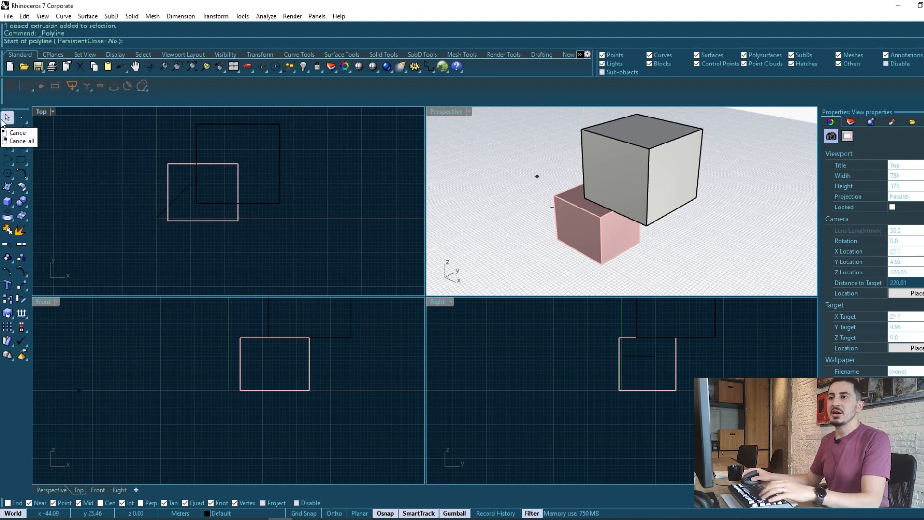
right_drag(134, 227, 281, 237)
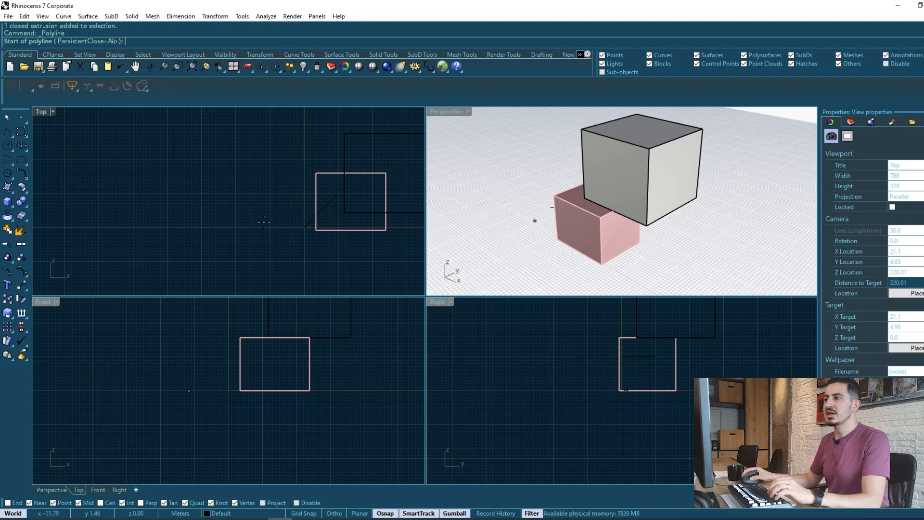
scroll(303, 197, up, 4)
scroll(313, 202, up, 3)
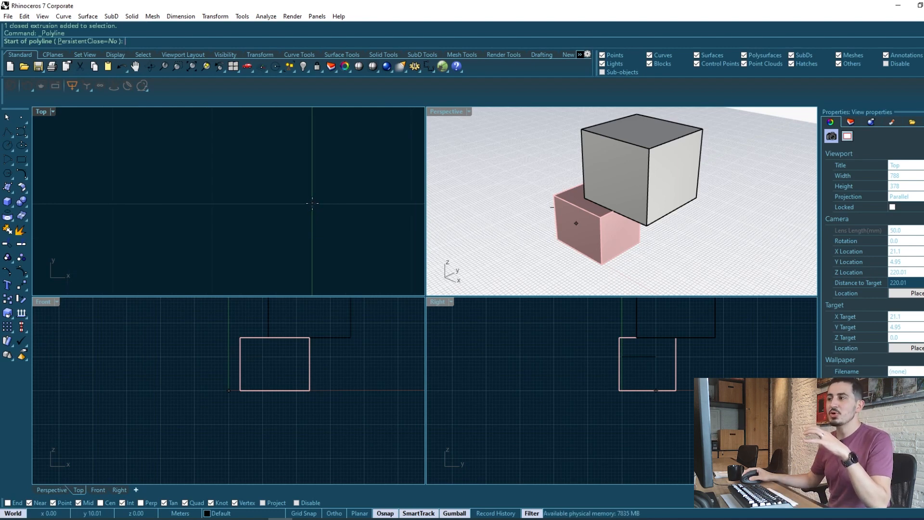
click(312, 204)
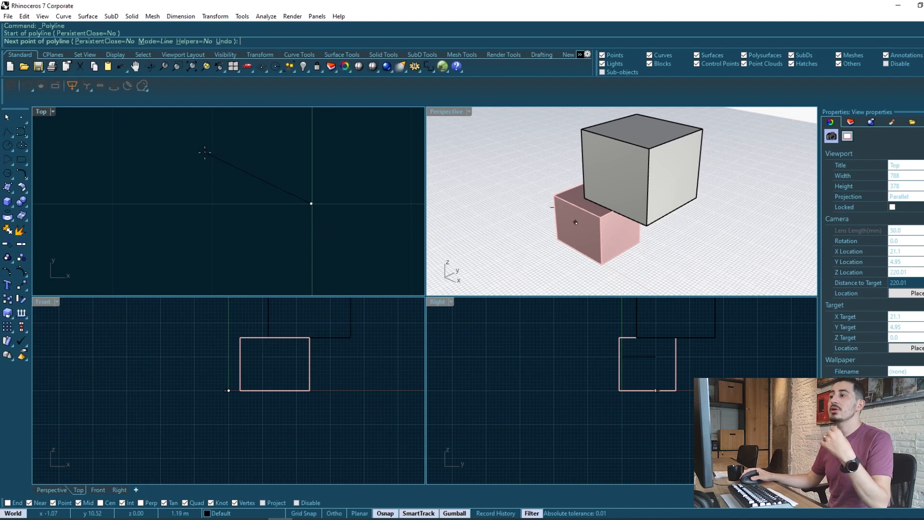
scroll(206, 152, down, 3)
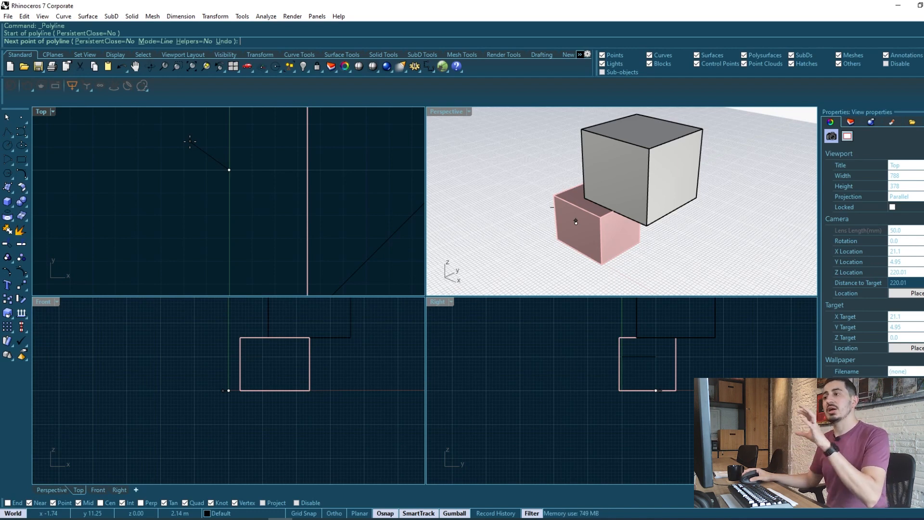
click(190, 141)
key(Return)
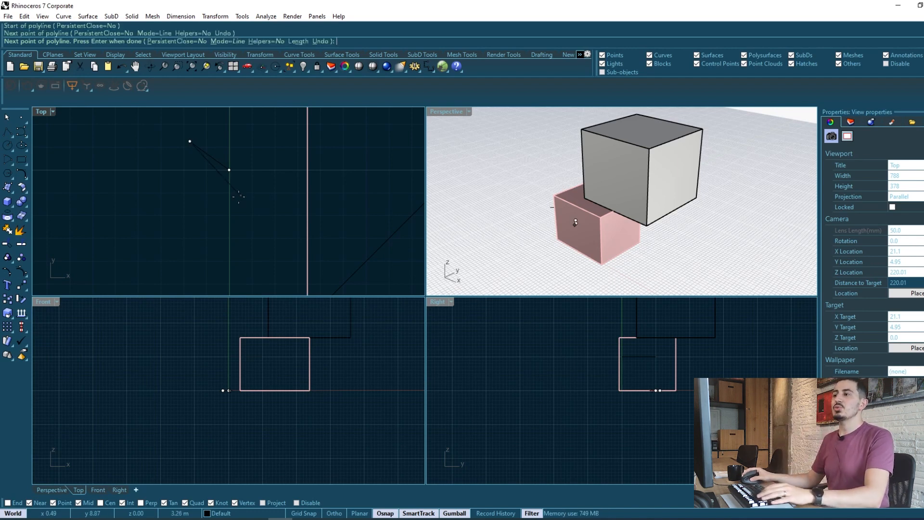
Select the new polyline and move its lower end point by eye onto the intersection of the vertical axis and the grid line.
scroll(218, 169, up, 5)
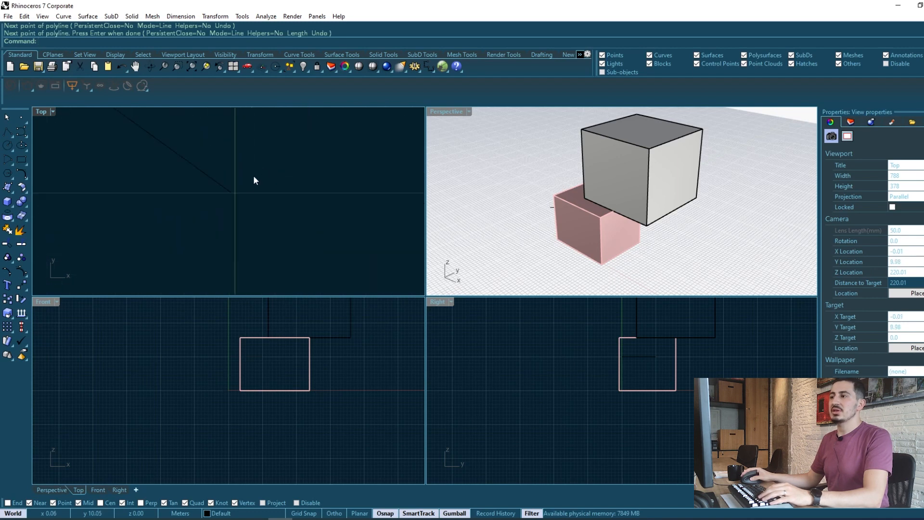
scroll(250, 195, up, 4)
drag(319, 202, 235, 160)
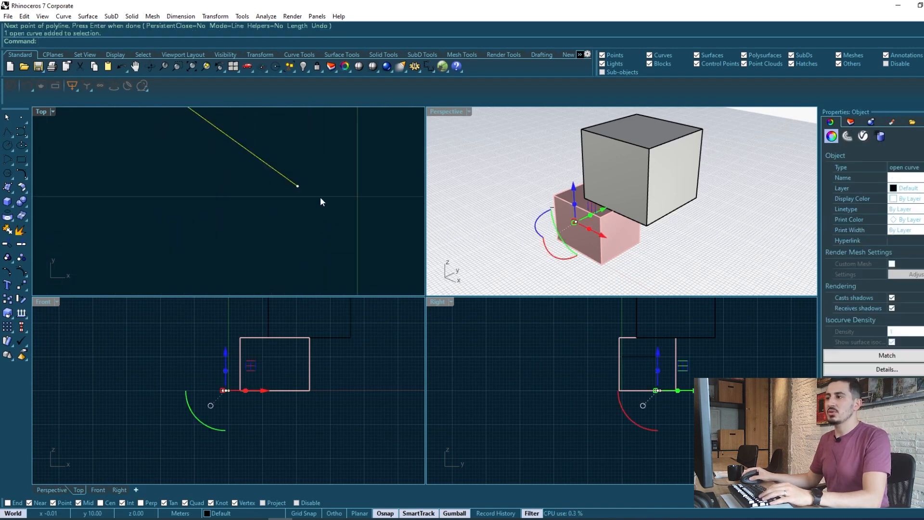
drag(297, 185, 356, 195)
scroll(364, 196, up, 5)
scroll(338, 196, up, 20)
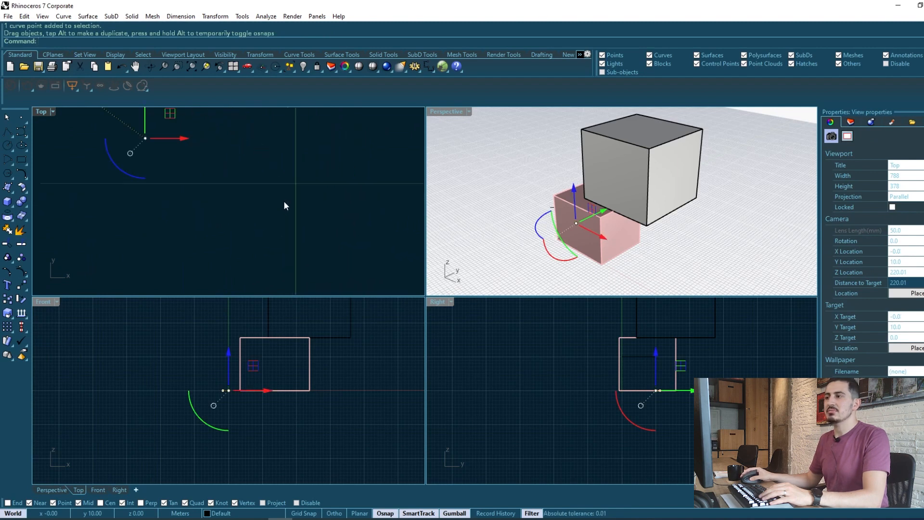
drag(144, 139, 295, 184)
Examine at several magnifications how closely the polyline's end point meets the grid intersection, and deselect it.
scroll(296, 188, down, 8)
scroll(288, 185, up, 15)
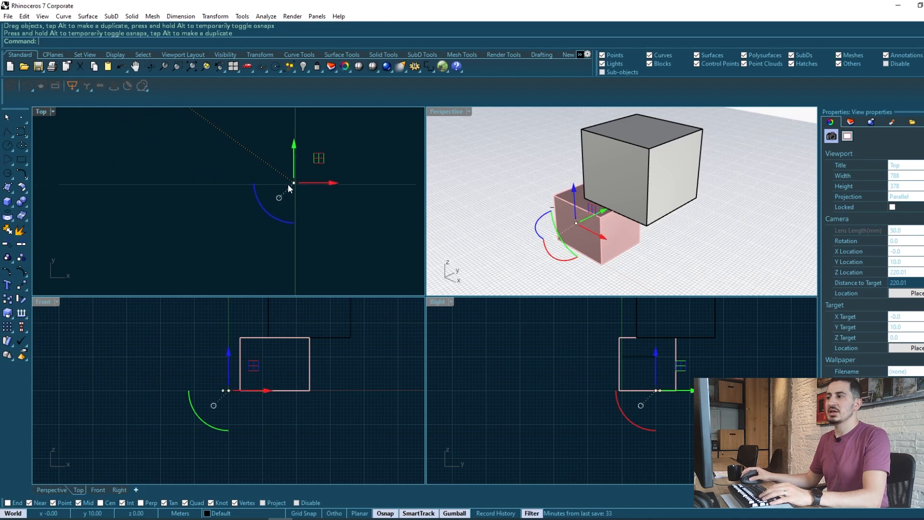
scroll(300, 183, up, 14)
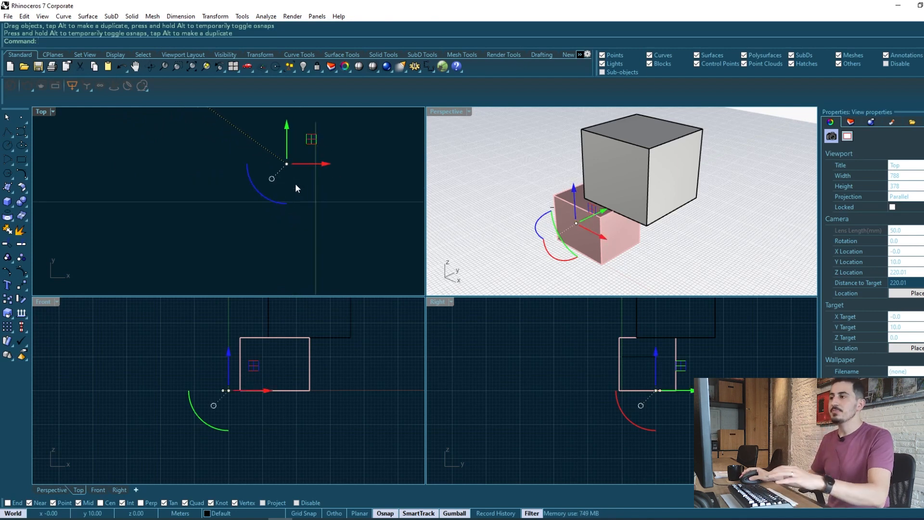
scroll(295, 185, down, 13)
scroll(293, 189, down, 18)
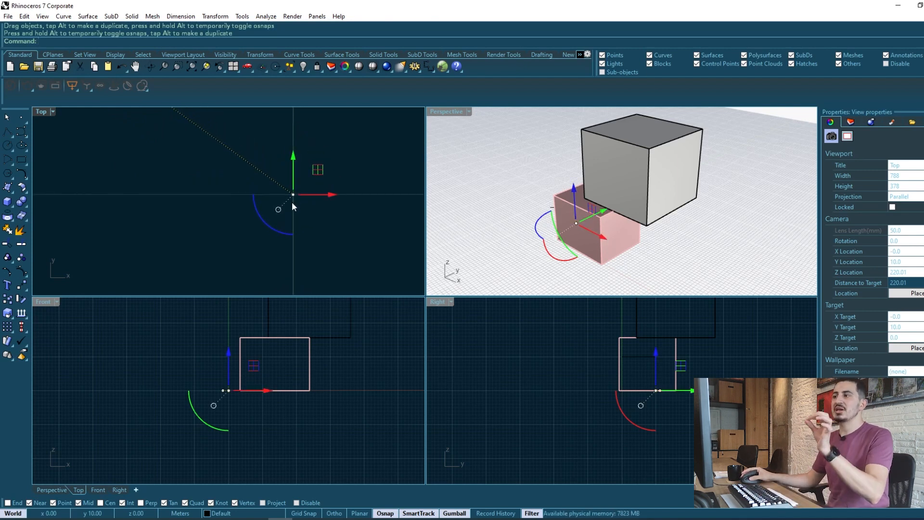
scroll(294, 205, down, 15)
scroll(332, 237, up, 5)
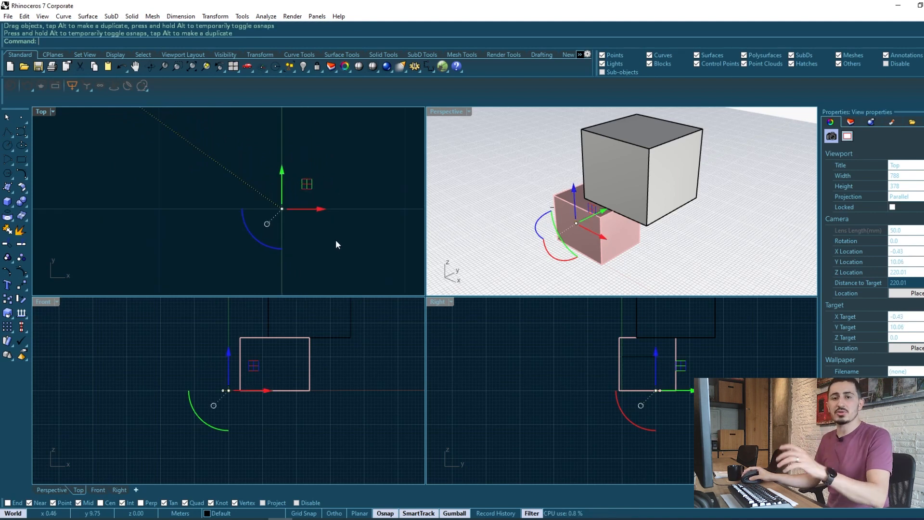
scroll(310, 242, down, 4)
right_drag(290, 251, 269, 261)
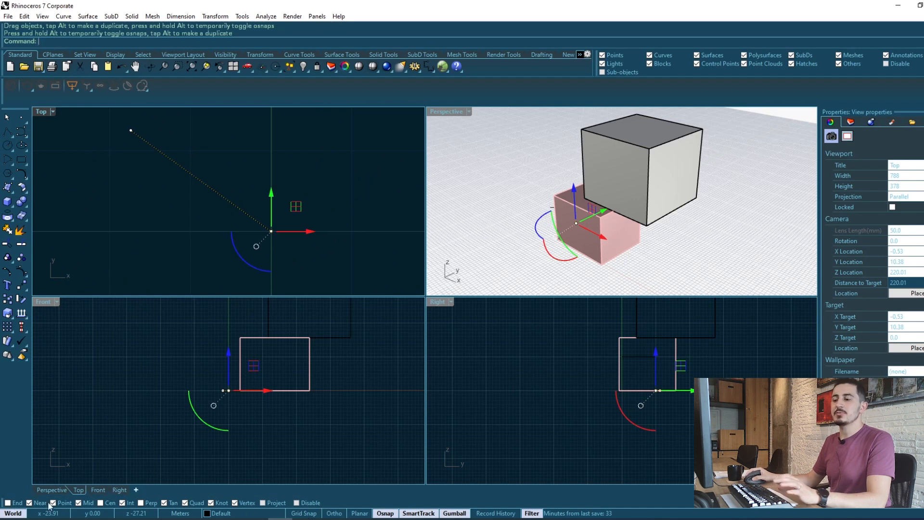
click(252, 169)
scroll(251, 254, up, 5)
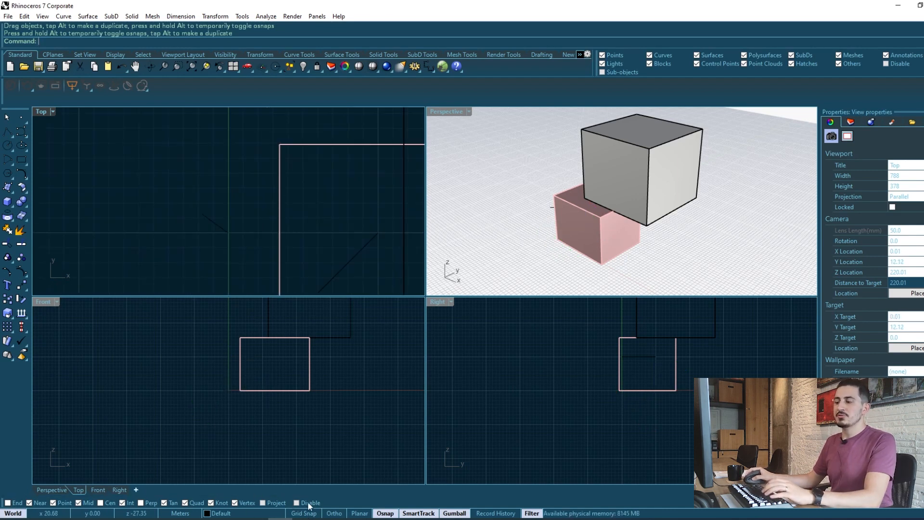
Turn on Grid Snap and start a polyline in the Top viewport at x -10, y 0.
right_drag(228, 237, 215, 177)
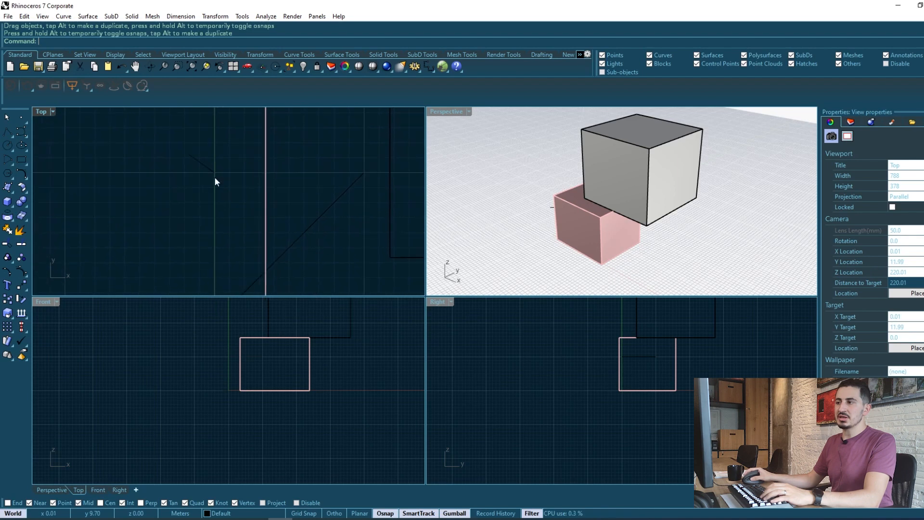
click(8, 132)
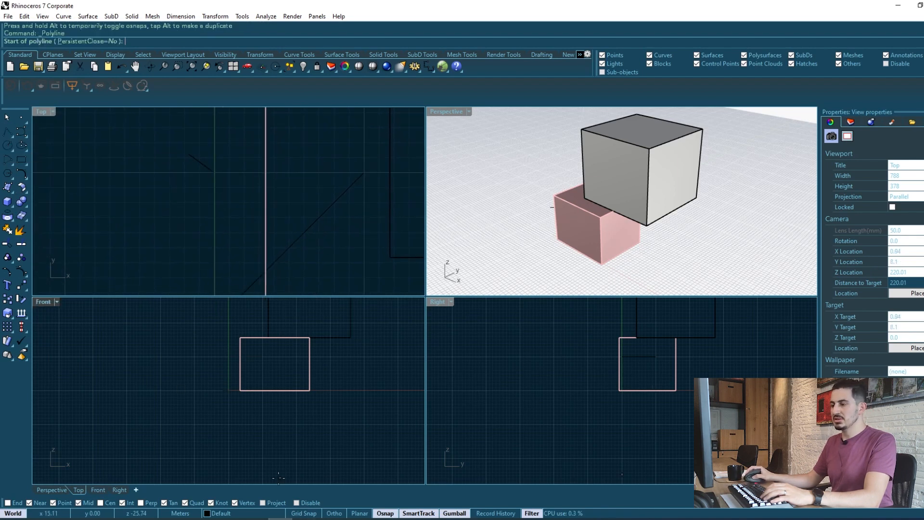
click(302, 514)
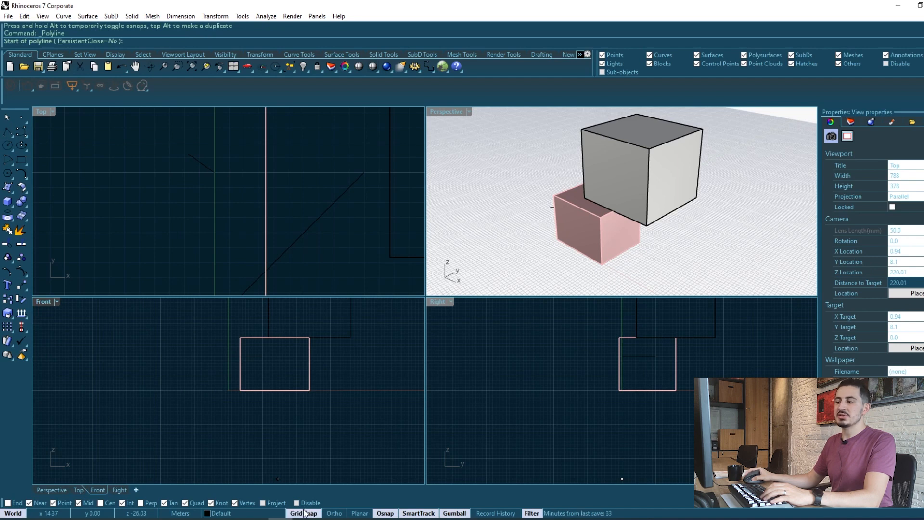
right_drag(204, 233, 206, 137)
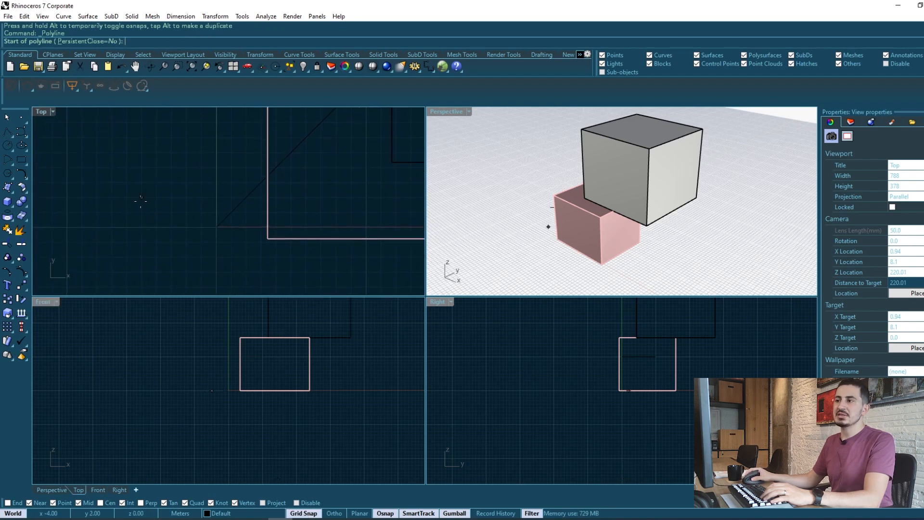
click(66, 227)
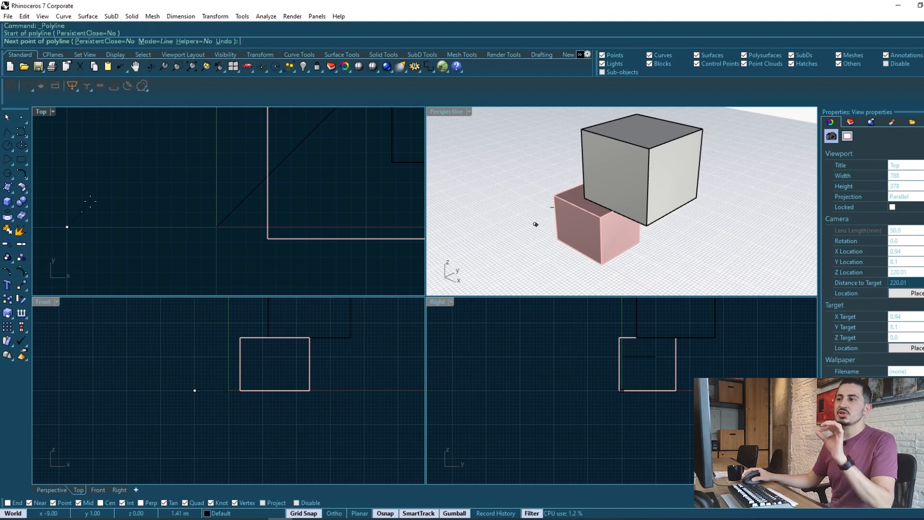
Continue the polyline through grid points (-7, 3), (-6, 2), (-5, 2), (-5, 1), (-6, 1) and (-6, 0), and finish it at (-7, 0).
right_drag(102, 206, 247, 214)
scroll(243, 202, up, 6)
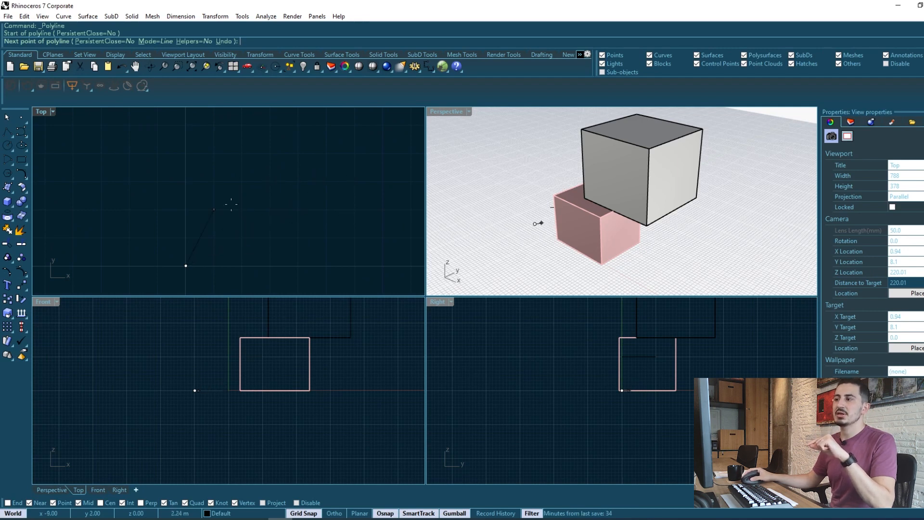
click(270, 182)
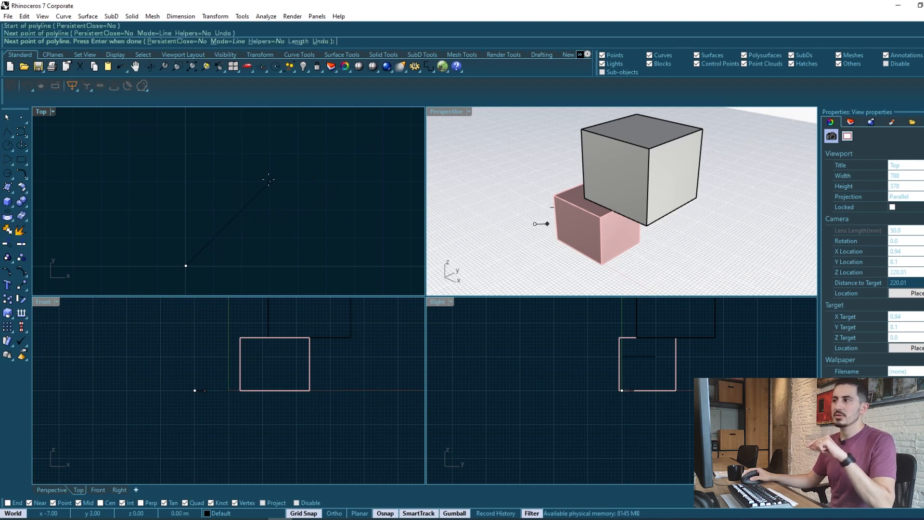
click(298, 210)
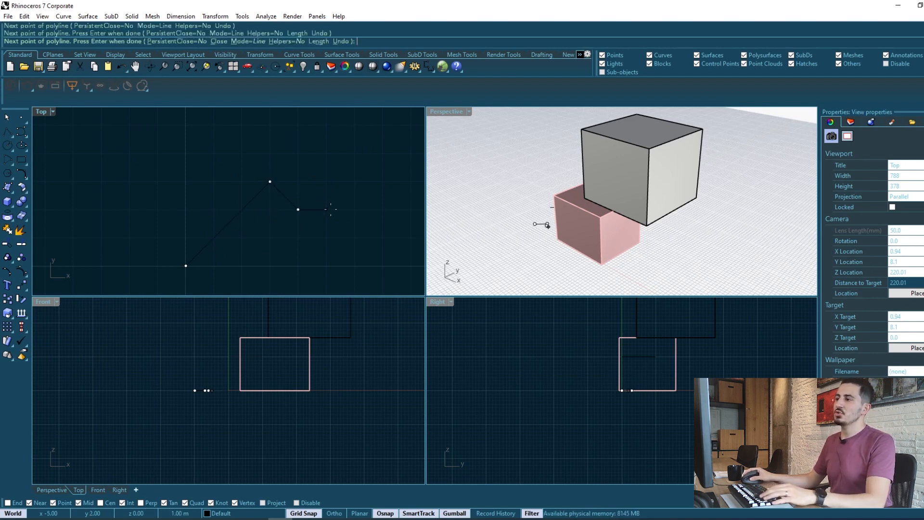
click(326, 209)
click(326, 237)
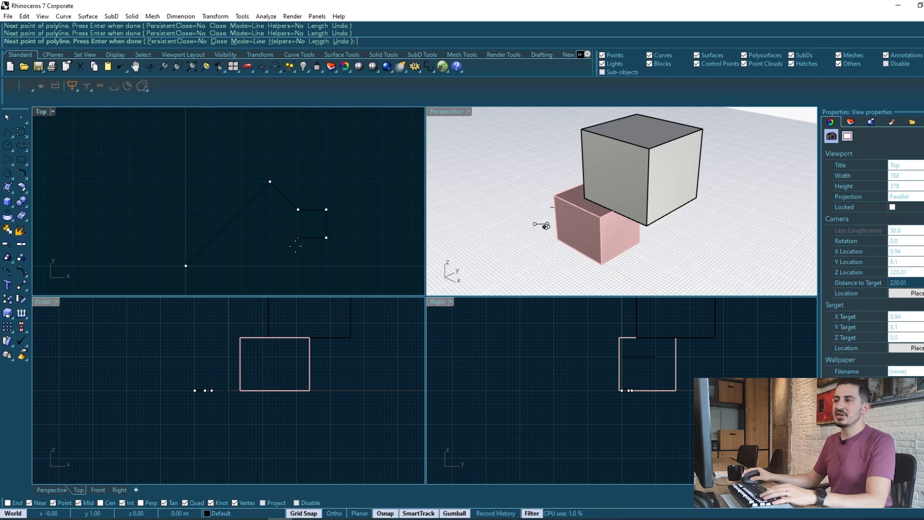
click(298, 237)
click(271, 265)
key(Return)
scroll(287, 248, up, 2)
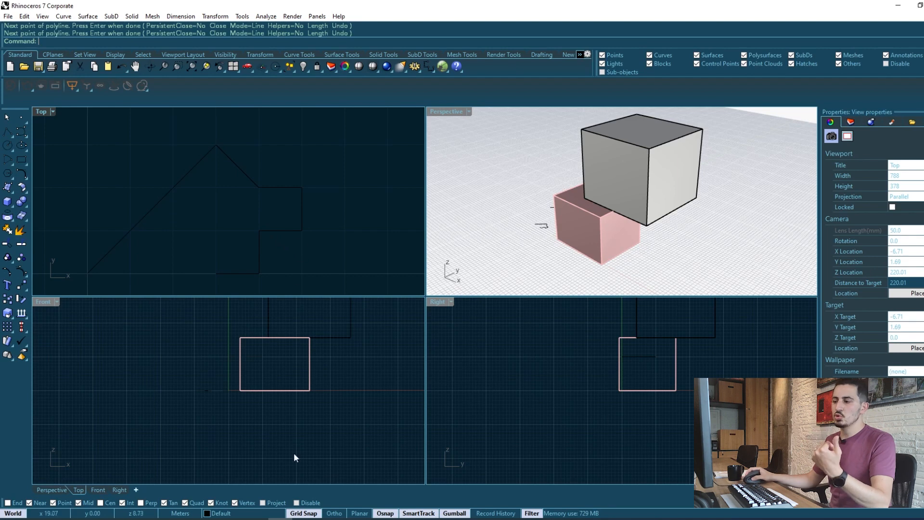
Turn off Grid Snap and draw a diagonal polyline between the midpoints of the outline's edges at (-5.5, 1) and (-6, 0.5).
click(302, 512)
scroll(236, 201, down, 5)
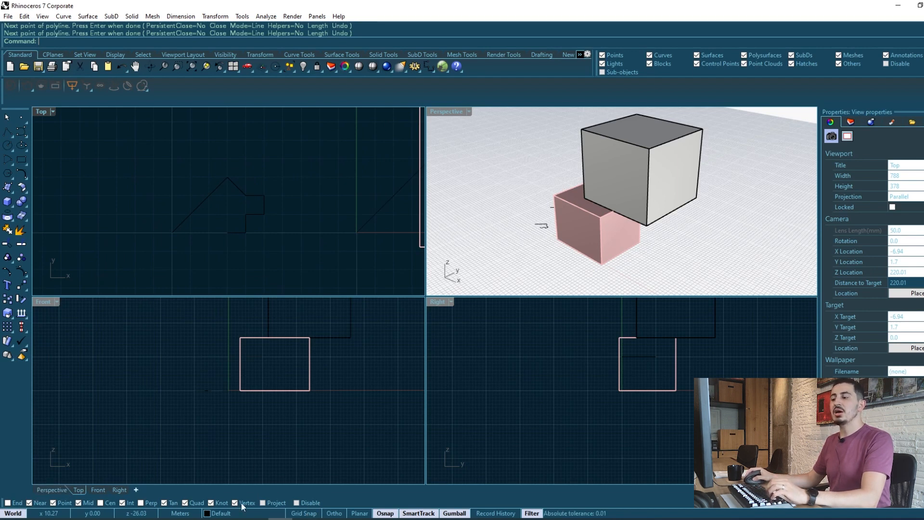
right_drag(282, 252, 284, 255)
click(6, 133)
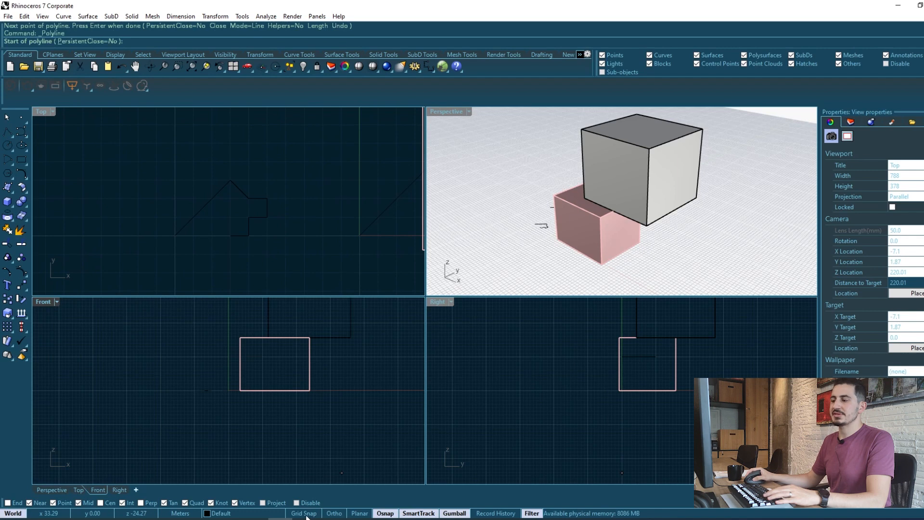
scroll(295, 251, up, 3)
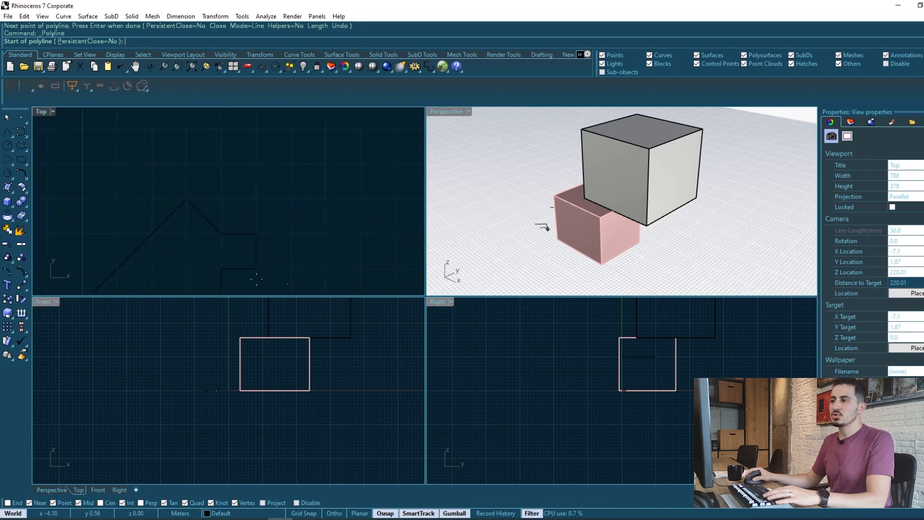
scroll(247, 219, up, 3)
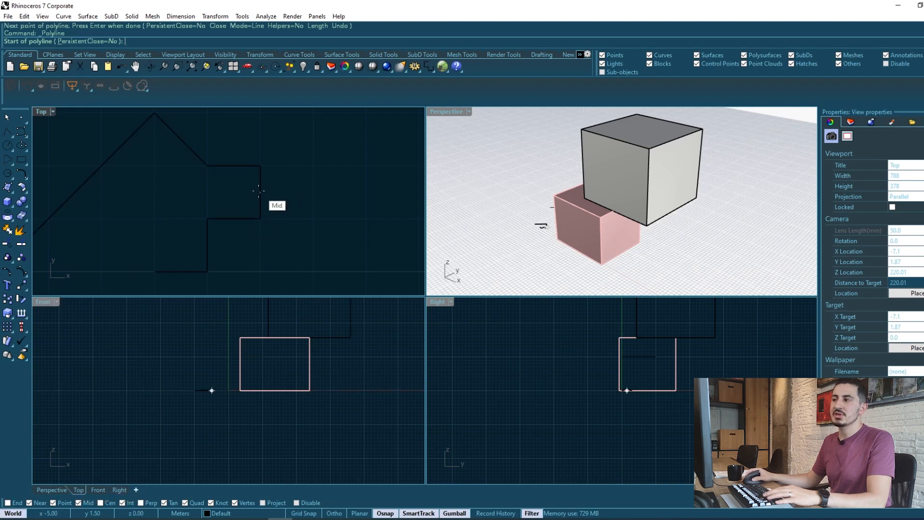
click(234, 218)
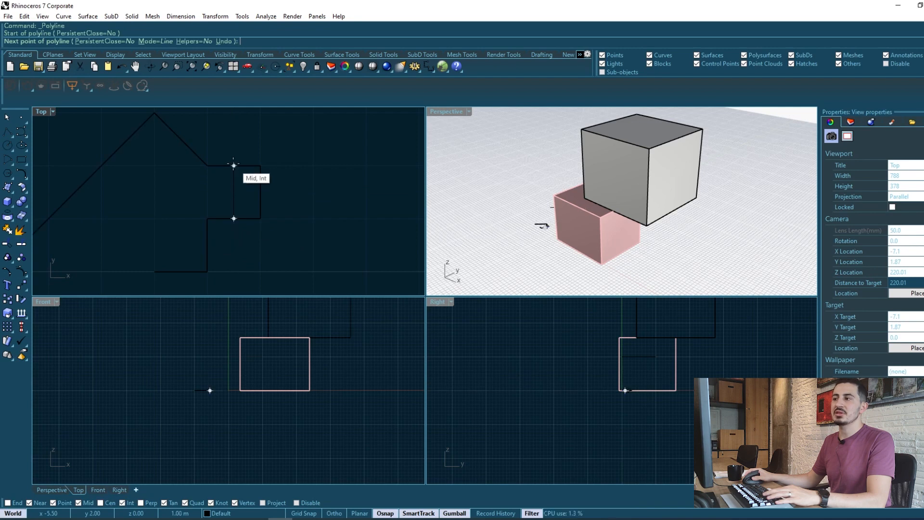
click(208, 245)
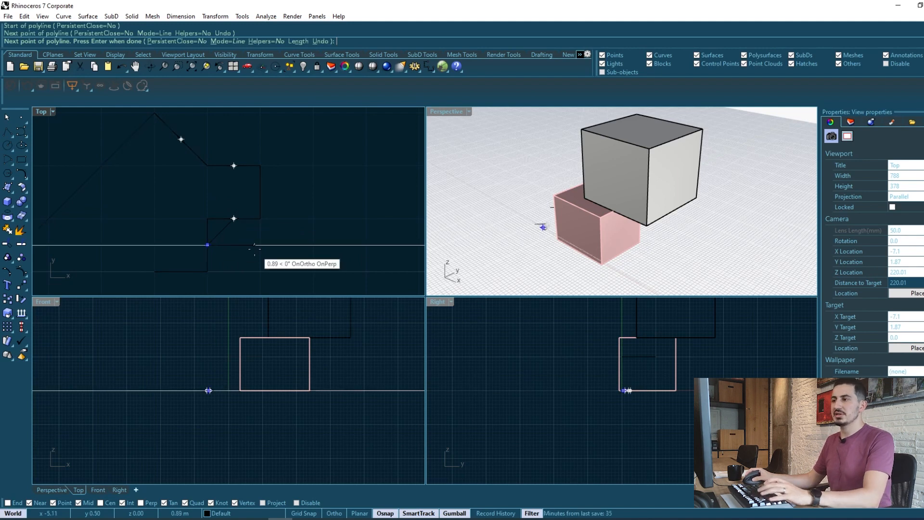
key(Return)
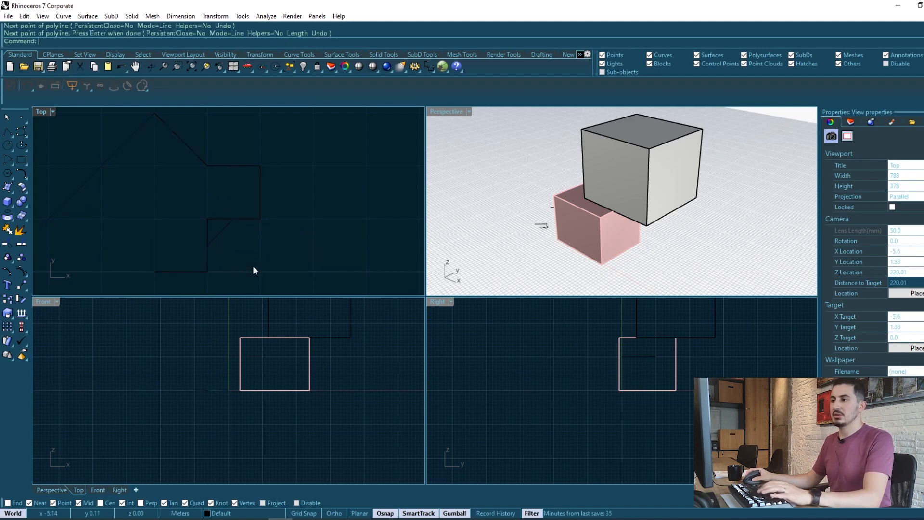
Select the short diagonal line and examine how its ends meet the outline's edges.
right_drag(226, 242, 287, 246)
click(256, 230)
key(Escape)
scroll(281, 230, up, 3)
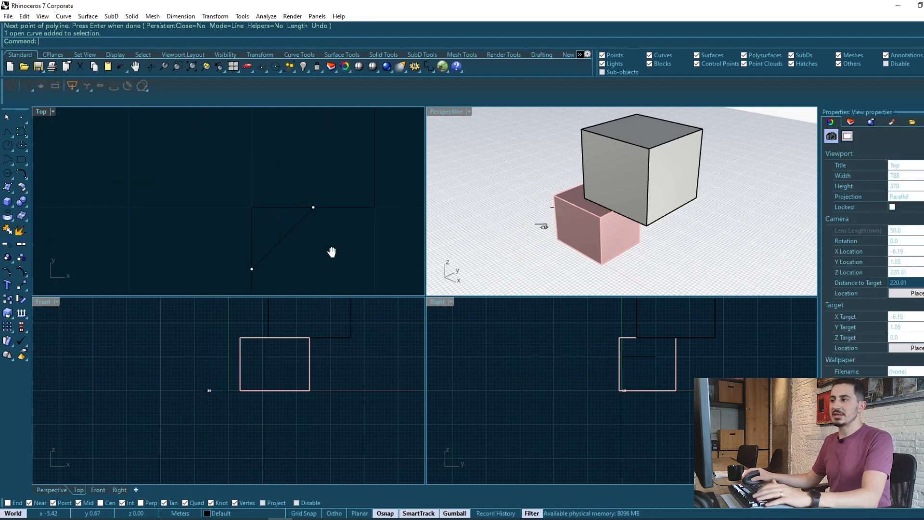
right_drag(298, 219, 316, 194)
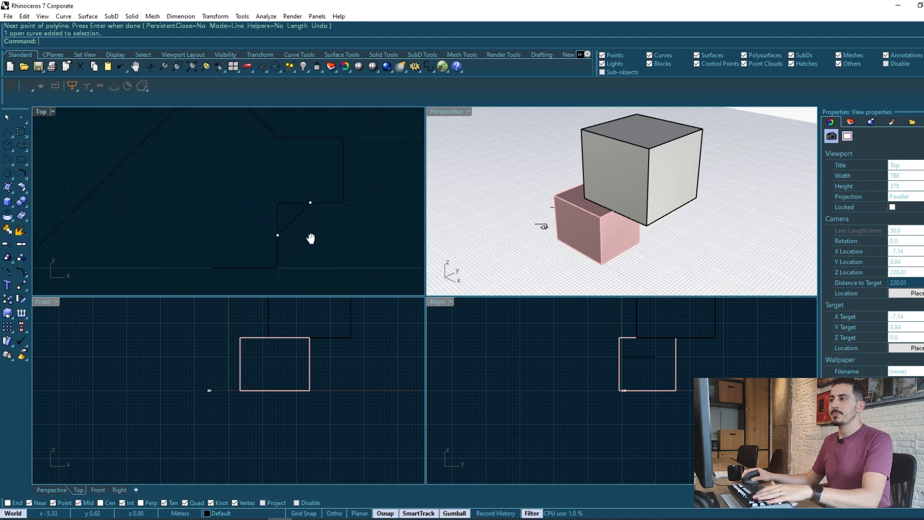
scroll(303, 238, down, 6)
Turn off the Near object snap during a new polyline and examine where the pointer snaps along the outline's edges.
key(Return)
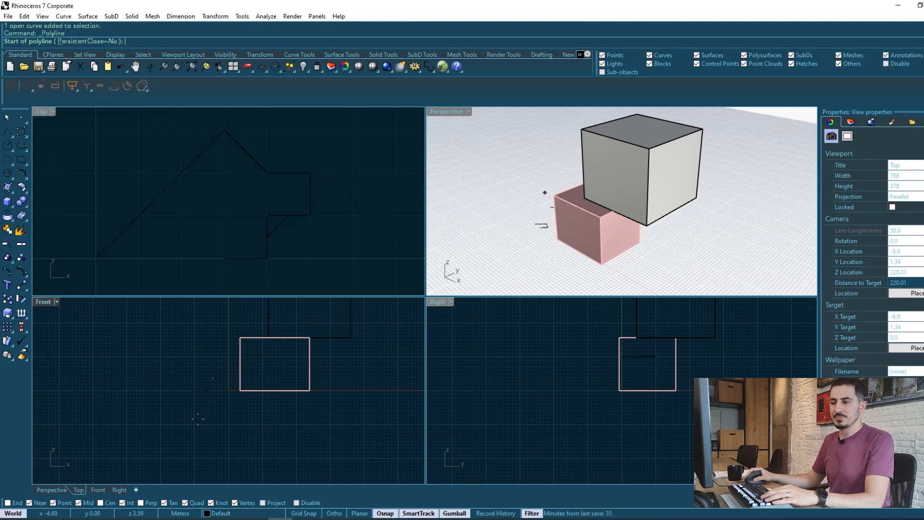
click(28, 502)
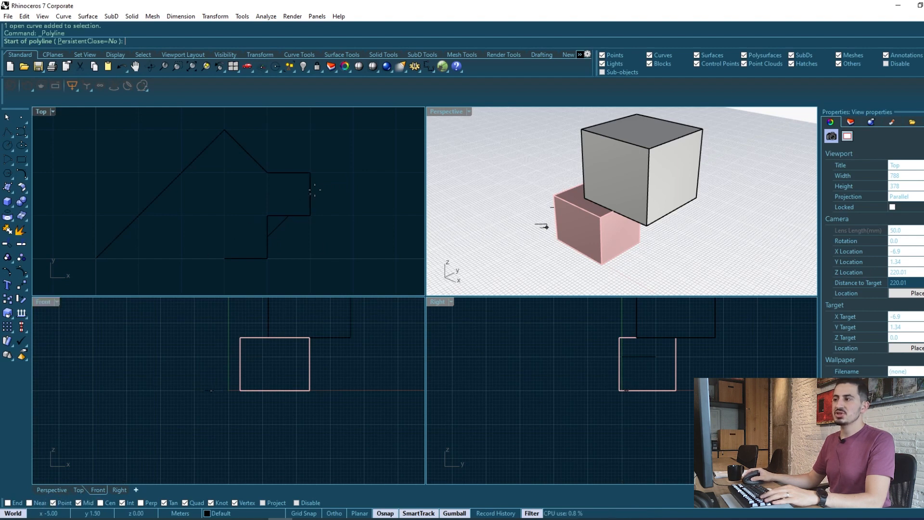
scroll(316, 186, up, 3)
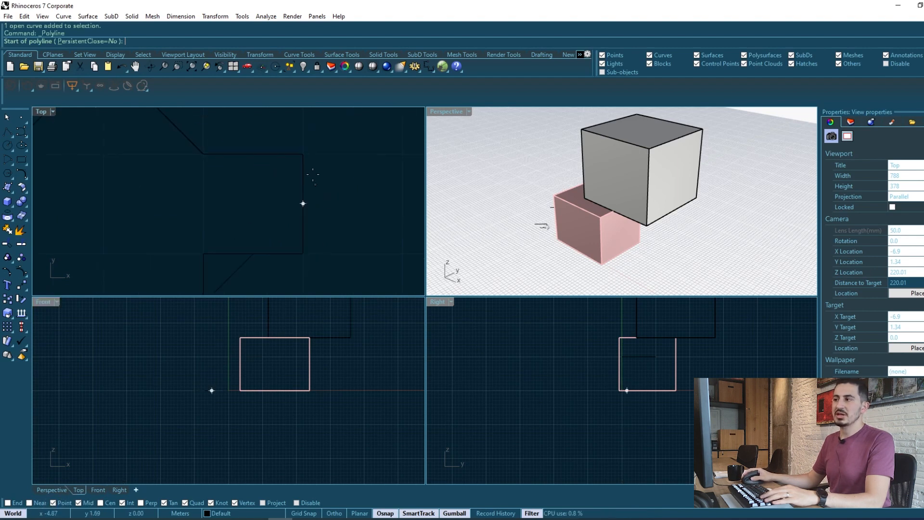
scroll(312, 175, up, 2)
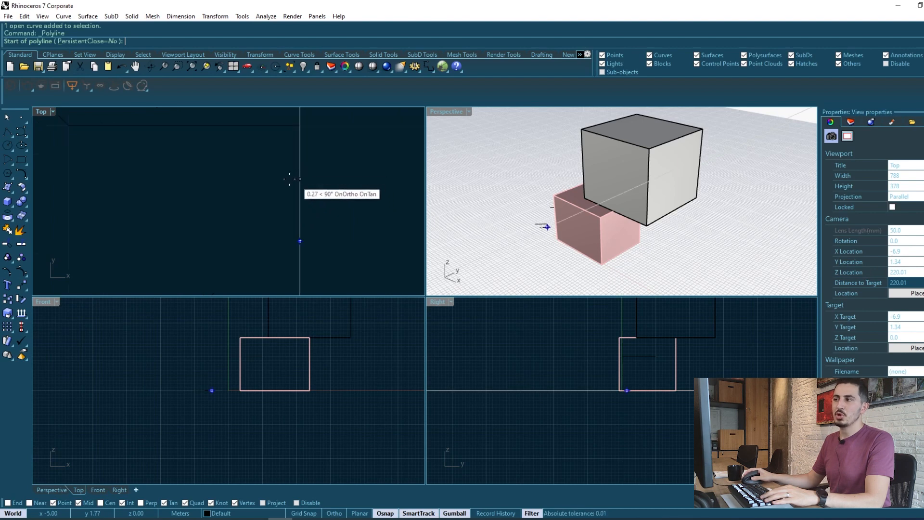
scroll(289, 178, down, 1)
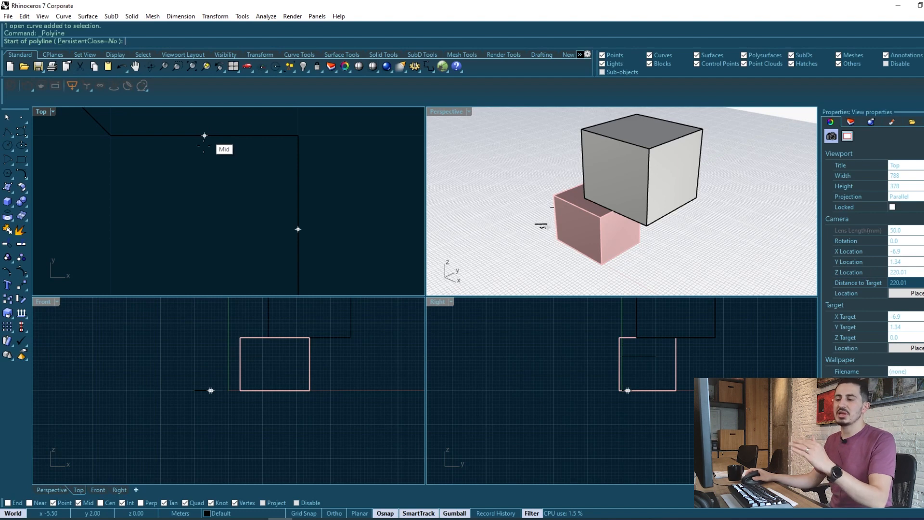
Turn the Near object snap back on, examine snapping along the outline's edges again, and cancel the polyline.
click(37, 503)
scroll(226, 223, down, 6)
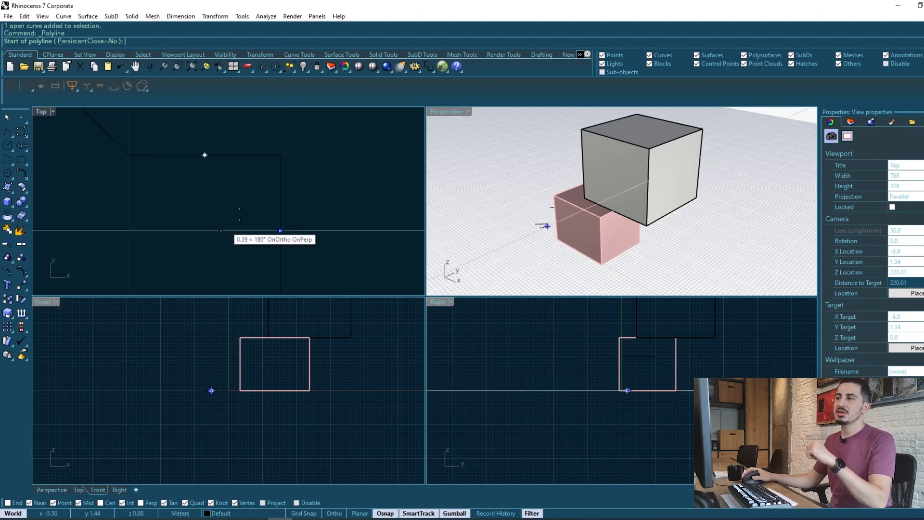
right_drag(244, 228, 284, 226)
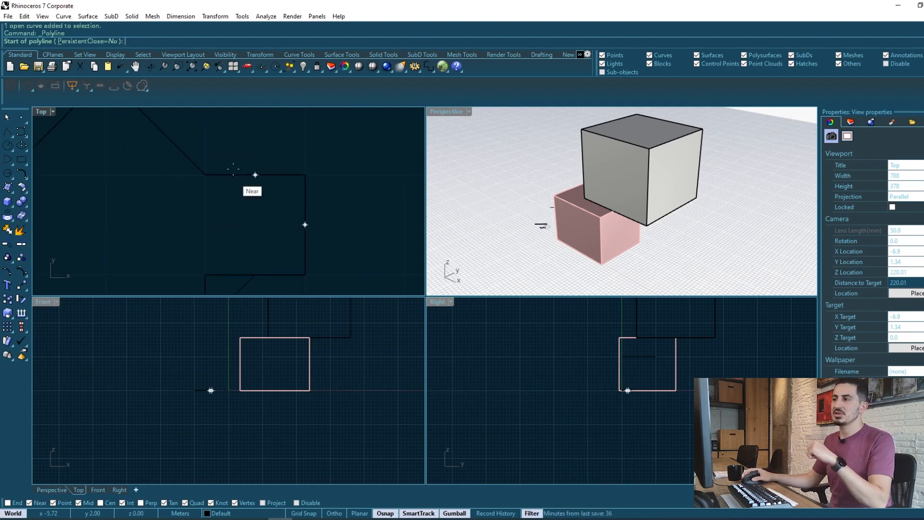
scroll(234, 175, up, 4)
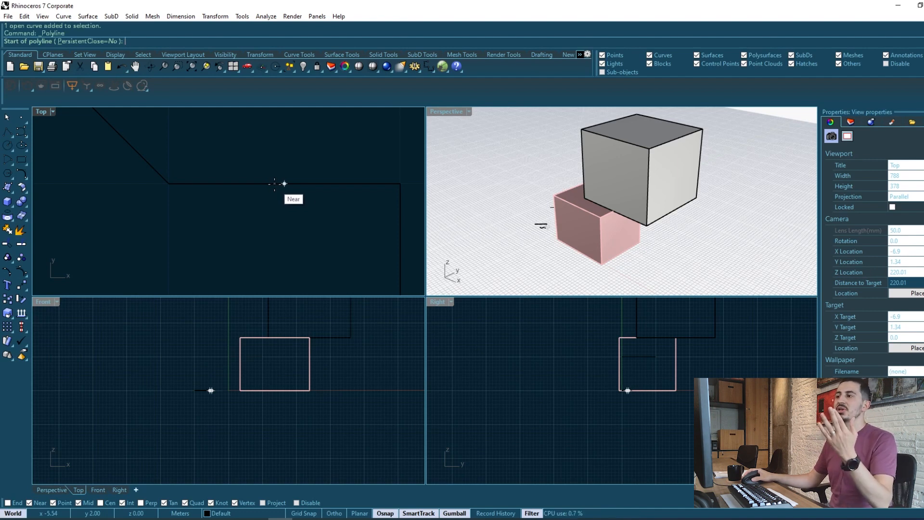
scroll(241, 192, down, 5)
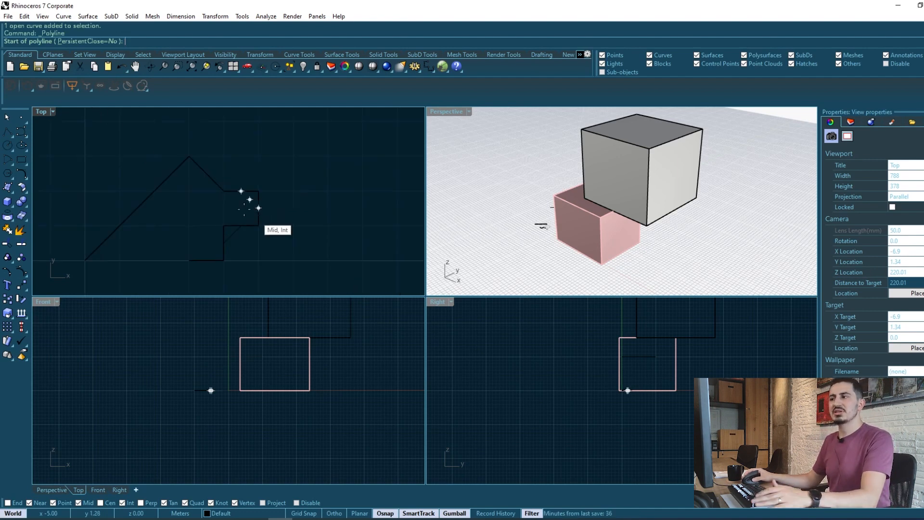
key(Escape)
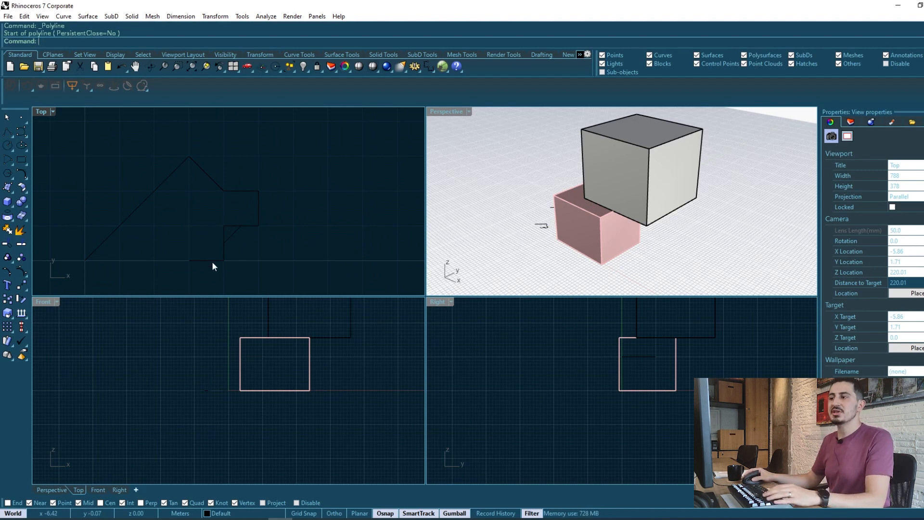
Turn on Ortho, start a polyline at about (-21, 9.5) in the Top view, and examine how its next segment is constrained.
scroll(218, 227, down, 2)
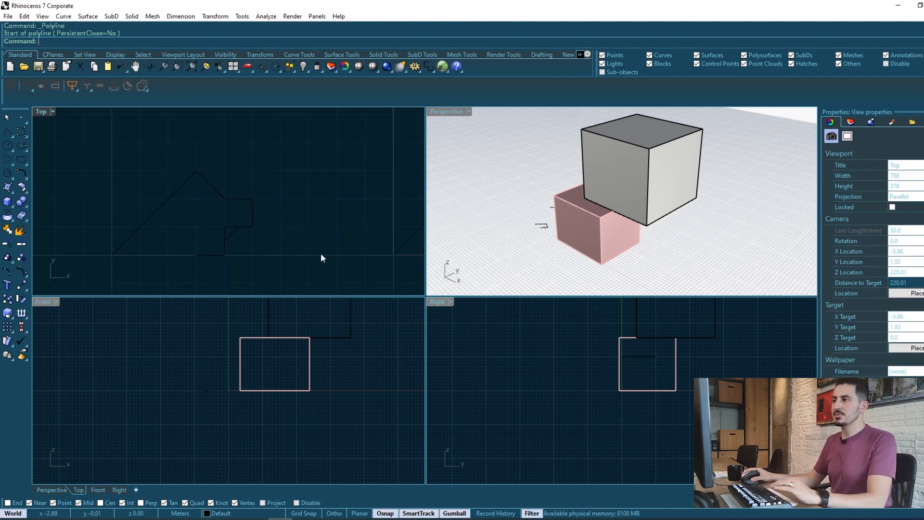
scroll(321, 232, down, 6)
right_drag(322, 233, 166, 254)
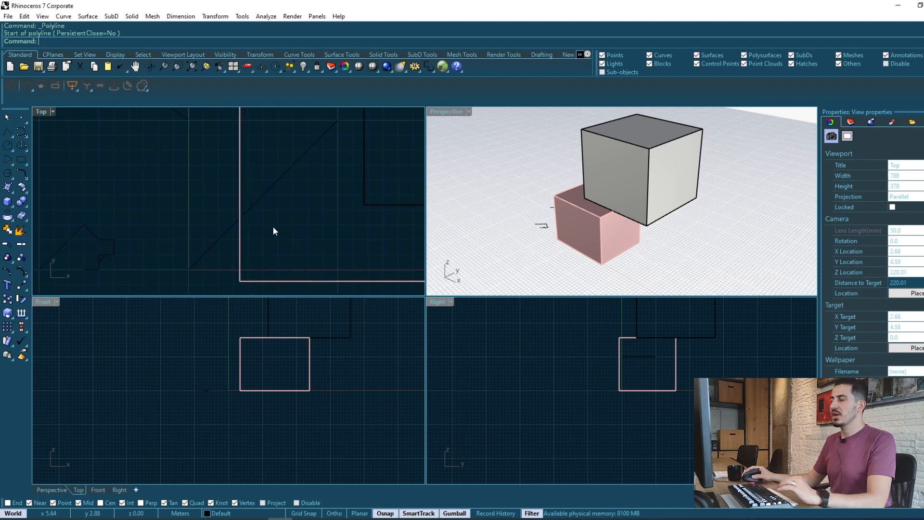
scroll(272, 226, down, 2)
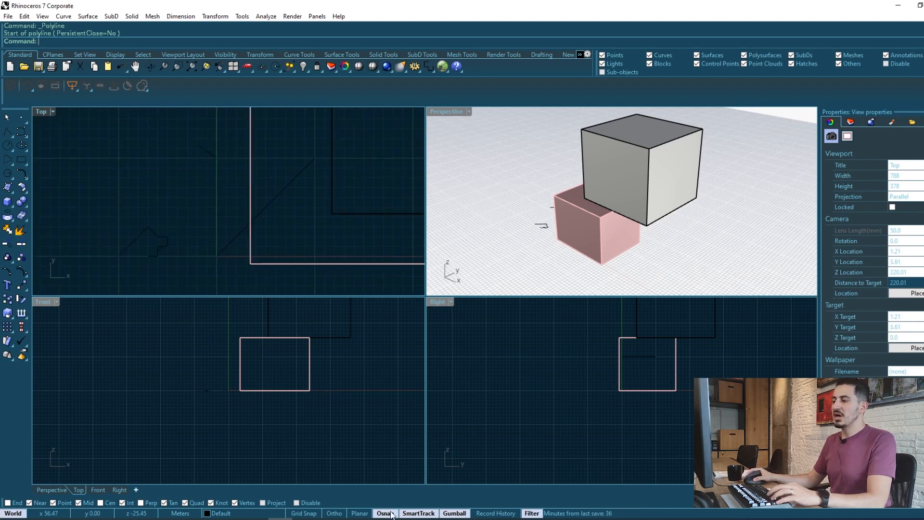
click(332, 515)
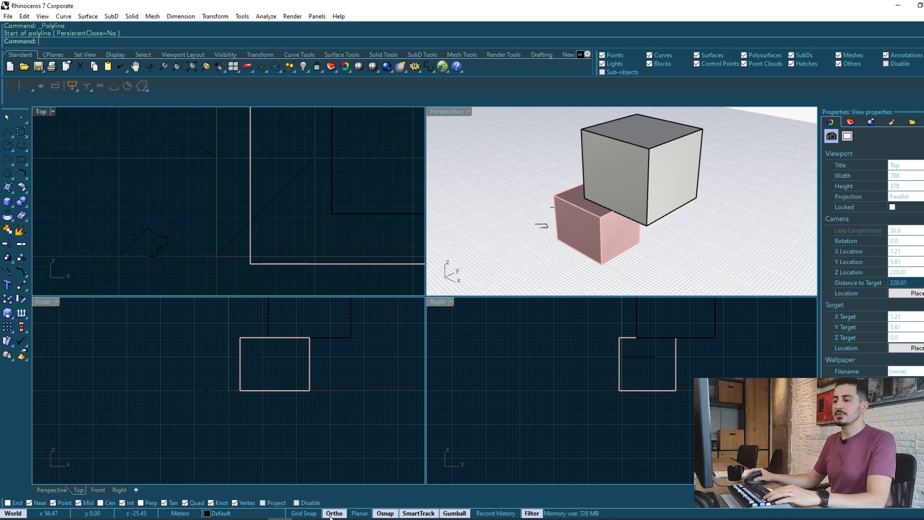
key(Return)
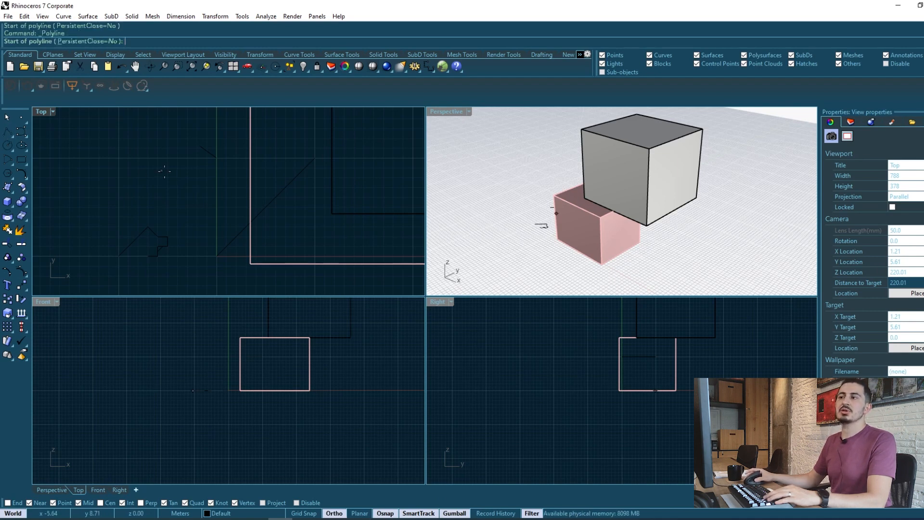
right_drag(166, 184, 246, 213)
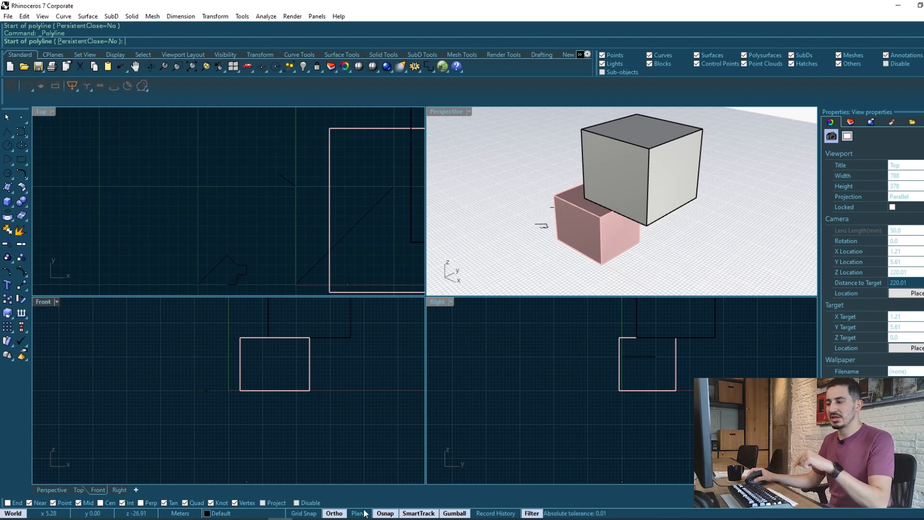
click(88, 192)
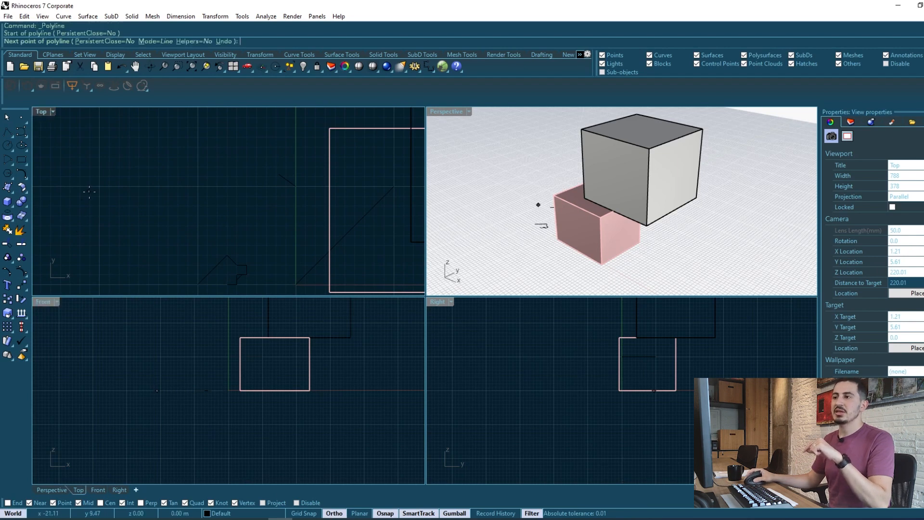
scroll(122, 206, down, 2)
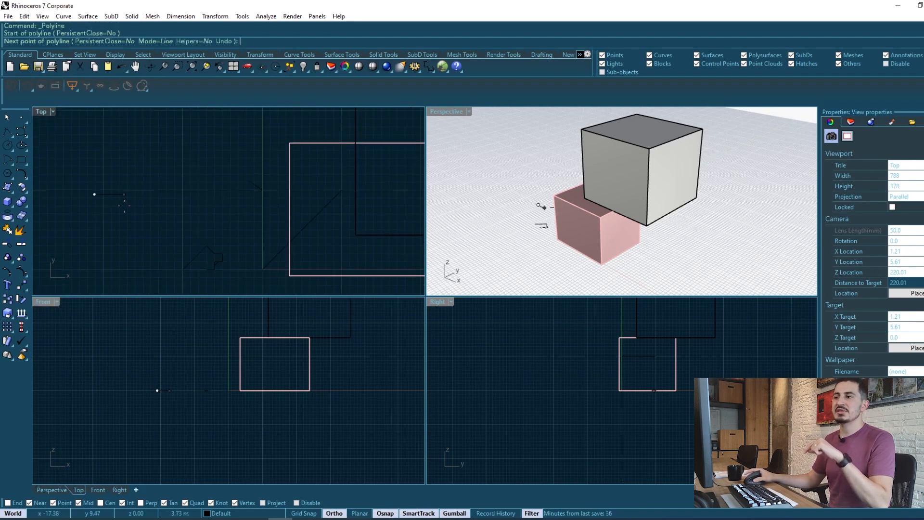
right_drag(122, 206, 233, 246)
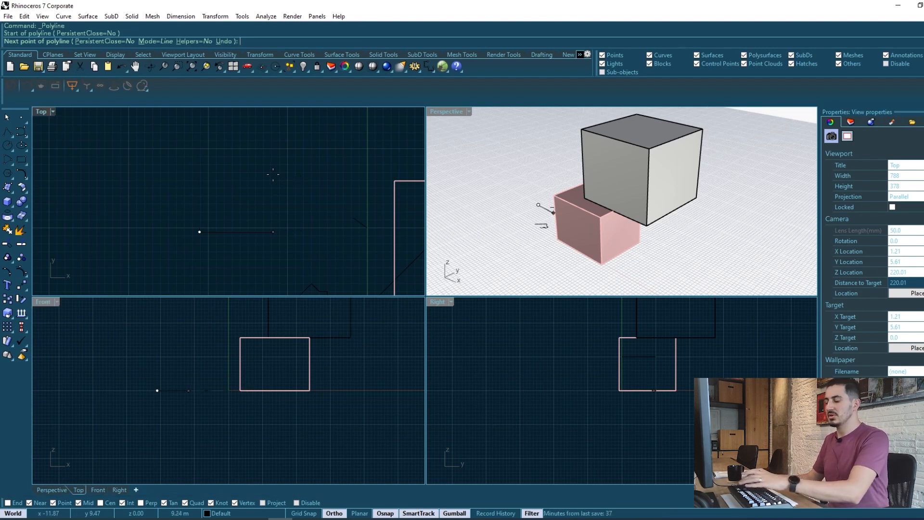
Toggle Ortho off, on and off again to compare free and constrained segment directions, and cancel the polyline.
key(F8)
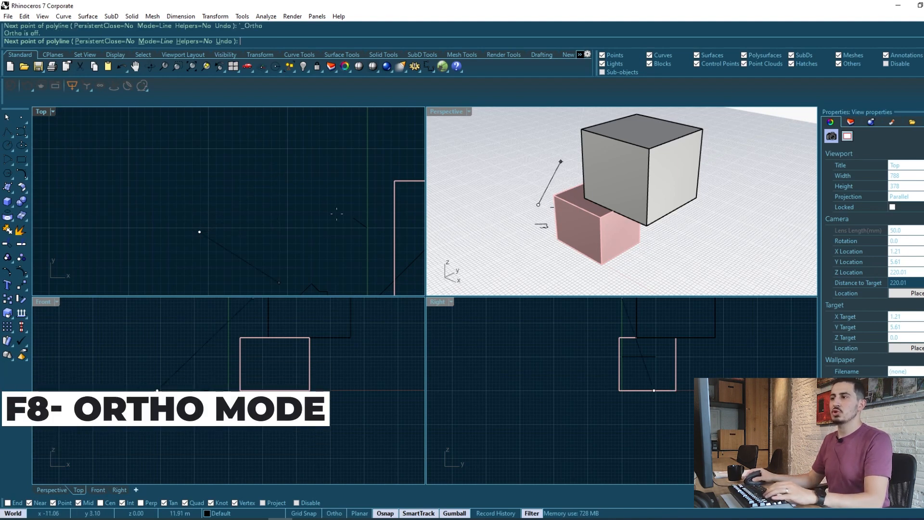
key(F8)
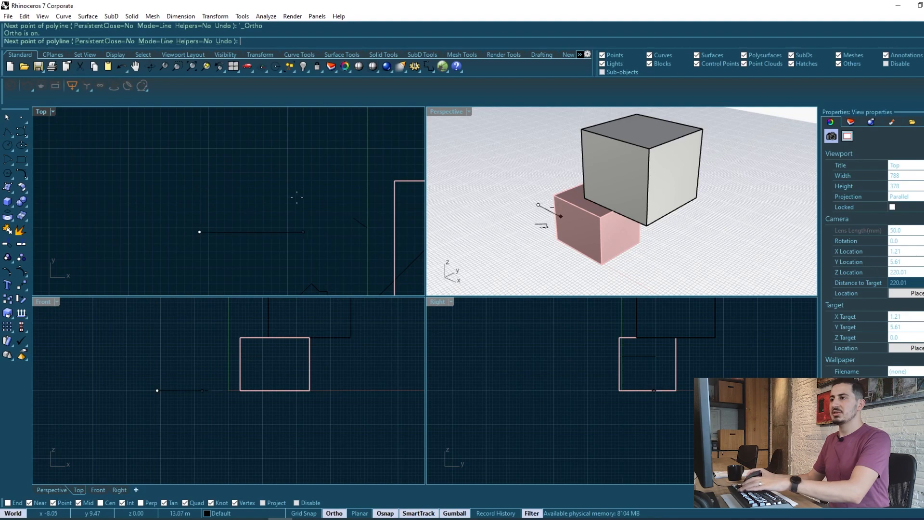
key(F8)
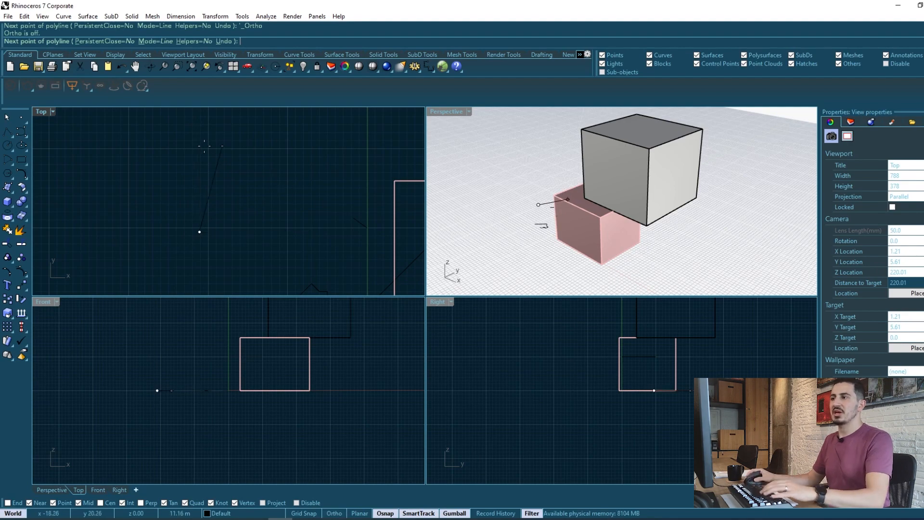
right_drag(224, 161, 235, 168)
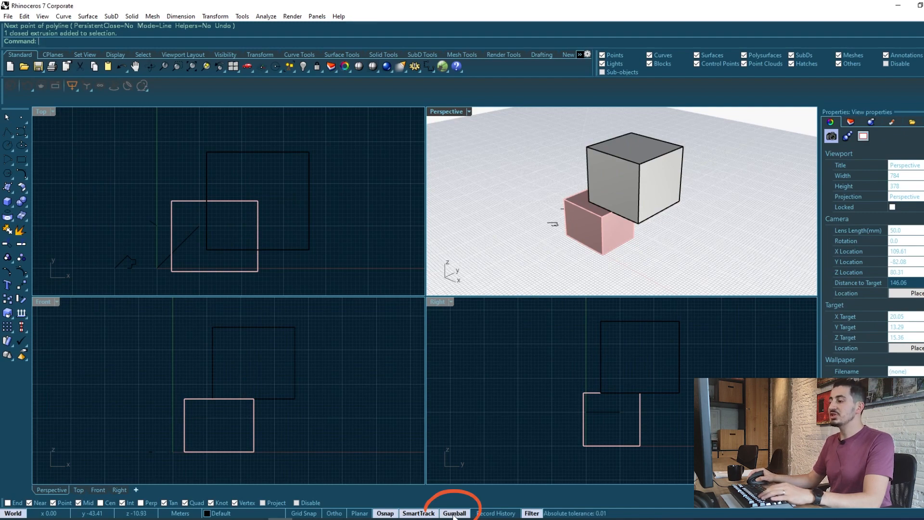
Try moving, rotating and scaling the large upper box with the Gumball in the Perspective view, undoing each transformation.
click(633, 188)
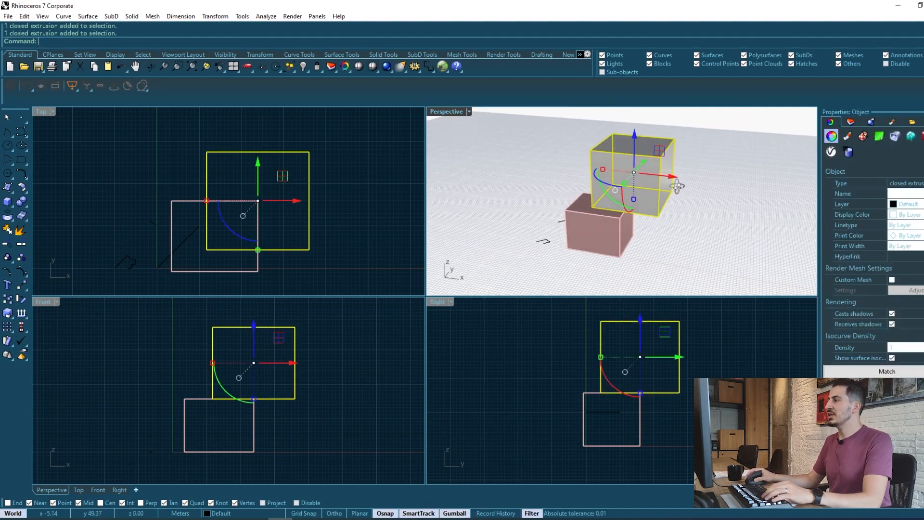
scroll(649, 171, up, 4)
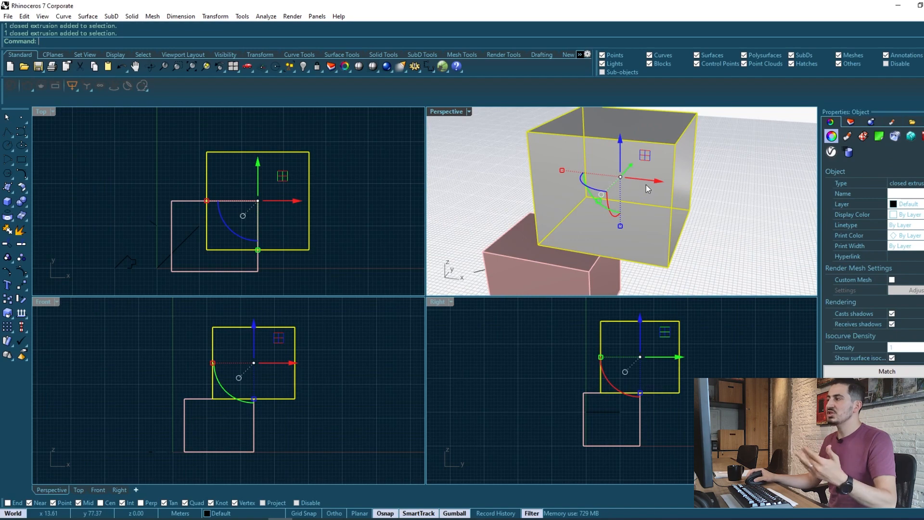
drag(655, 181, 752, 199)
key(ctrl+z)
drag(596, 190, 696, 200)
key(ctrl+z)
drag(625, 230, 623, 195)
key(ctrl+z)
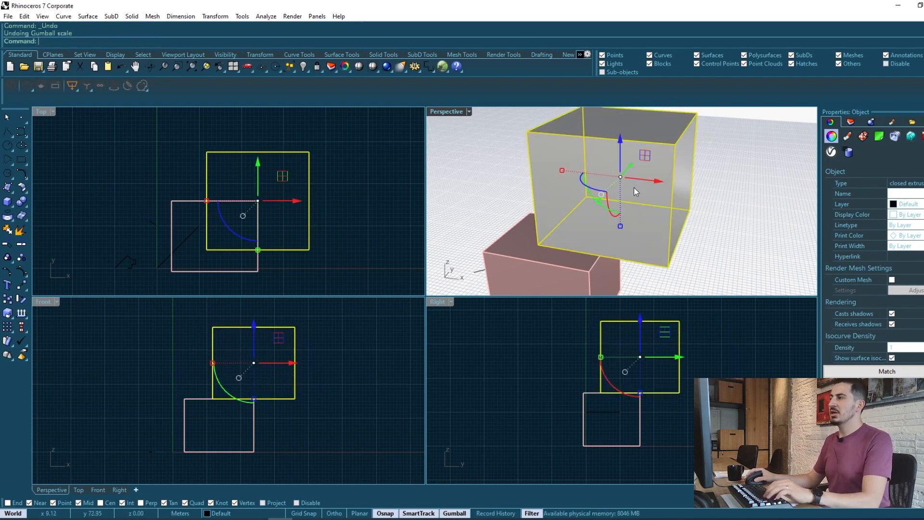
Turn off the Gumball, move the large box freely in the Perspective view, then try moving the pink box and undo its move.
scroll(633, 187, down, 4)
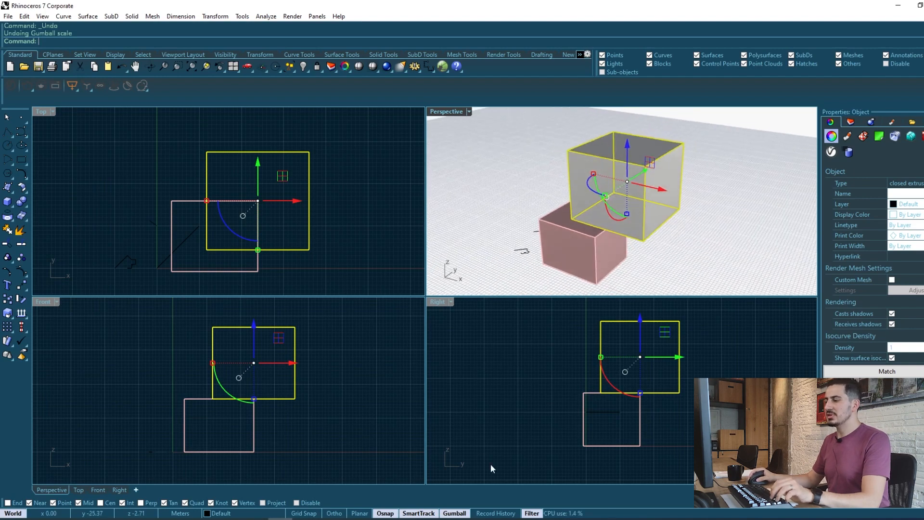
click(452, 513)
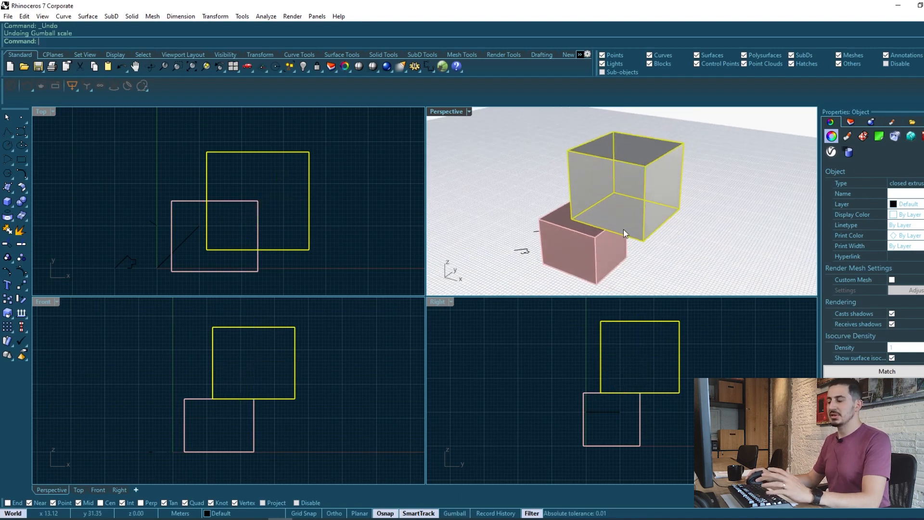
scroll(622, 229, down, 5)
scroll(664, 213, up, 3)
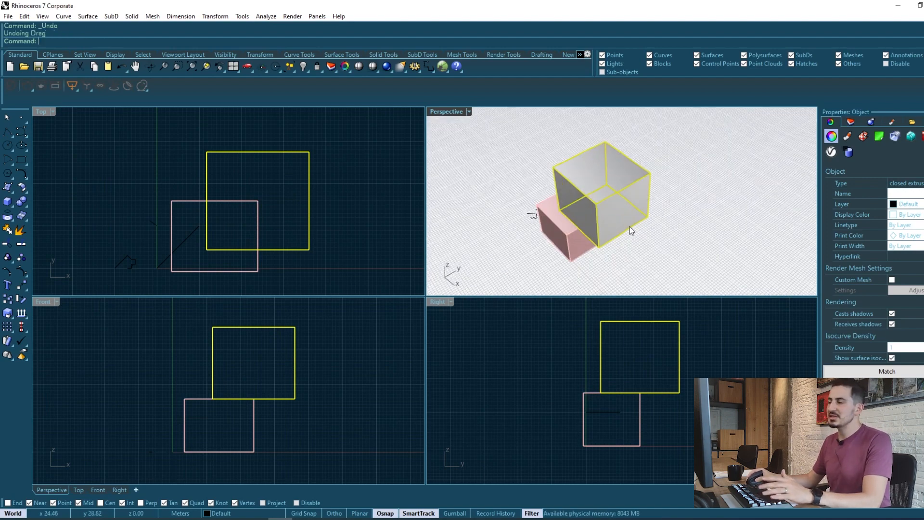
drag(630, 230, 649, 220)
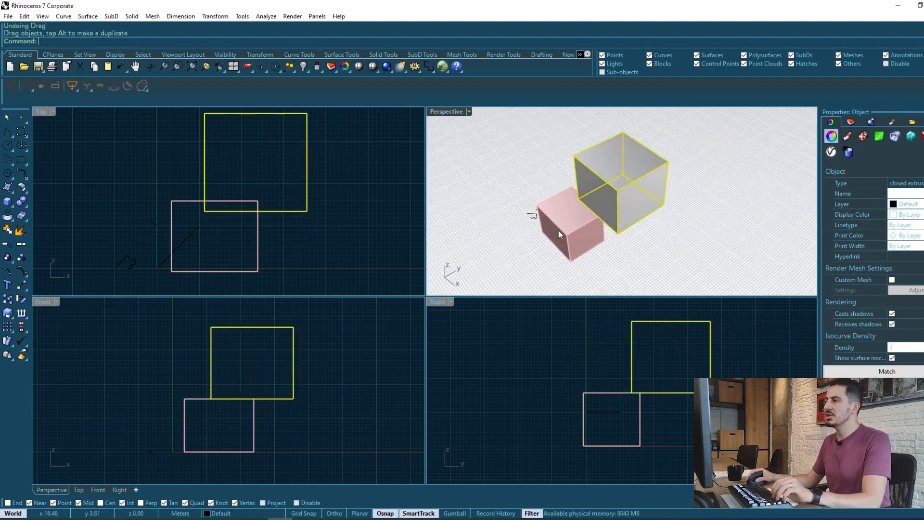
drag(593, 231, 513, 213)
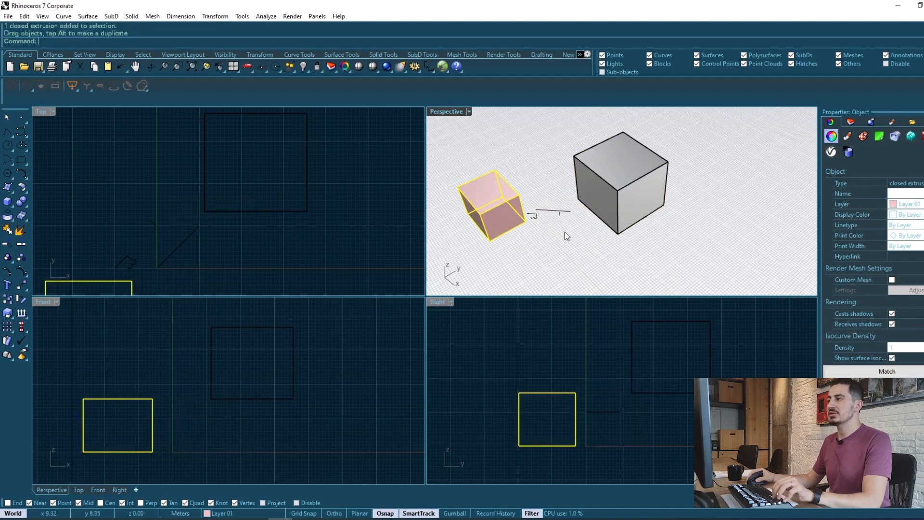
key(ctrl+z)
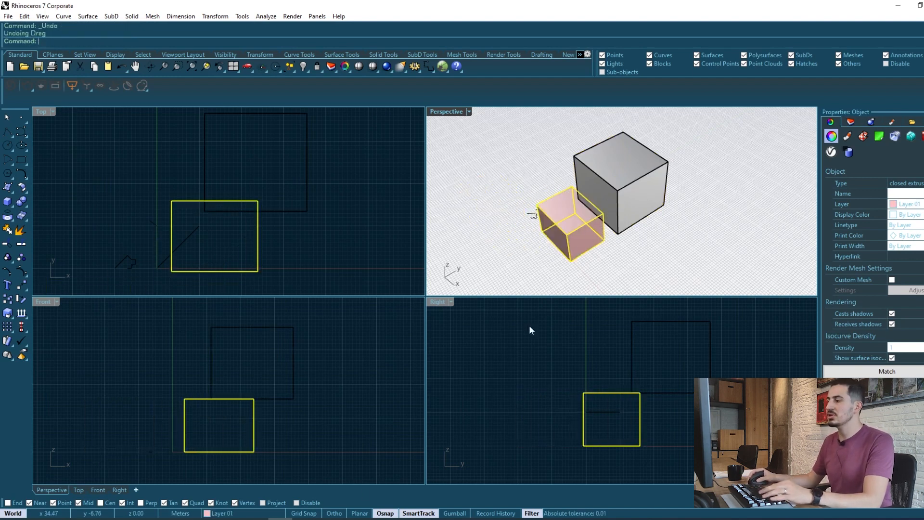
Turn the Gumball back on and move the pink box exactly 15 m along the green Y axis.
click(454, 513)
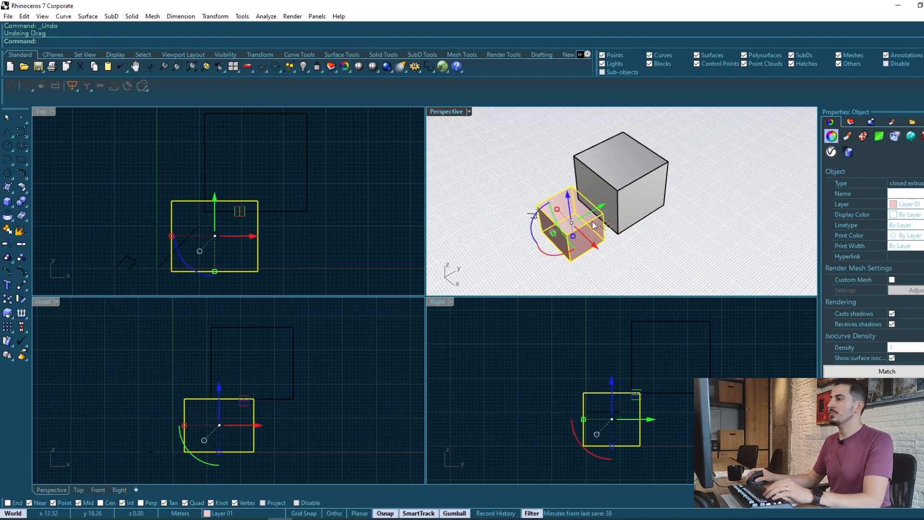
right_drag(582, 241, 613, 226)
scroll(613, 226, up, 5)
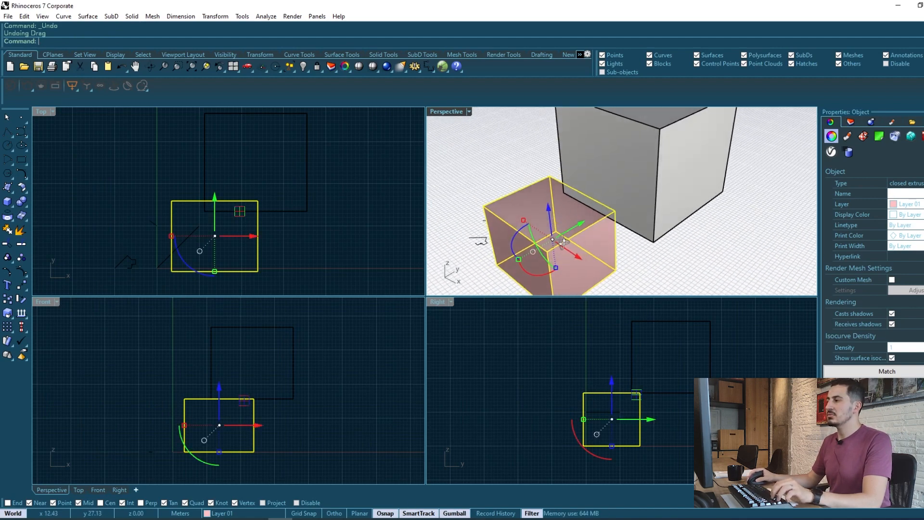
click(577, 222)
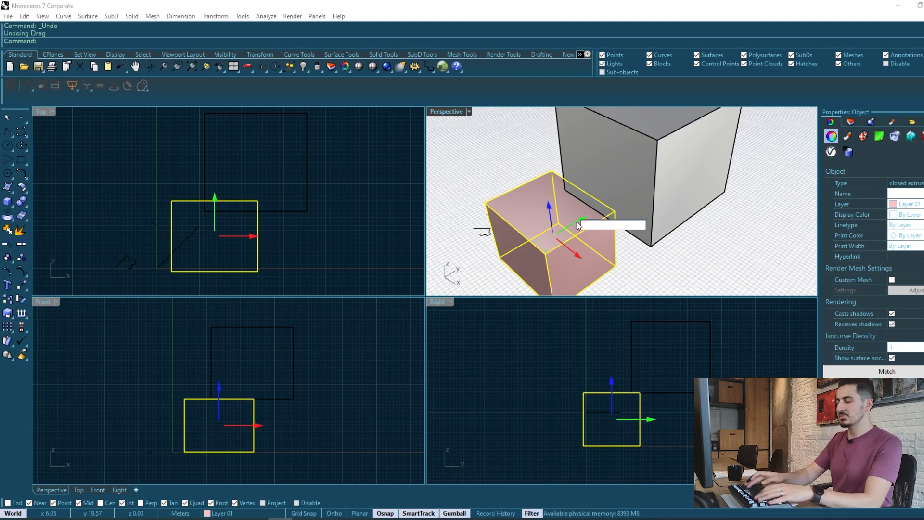
text(1)
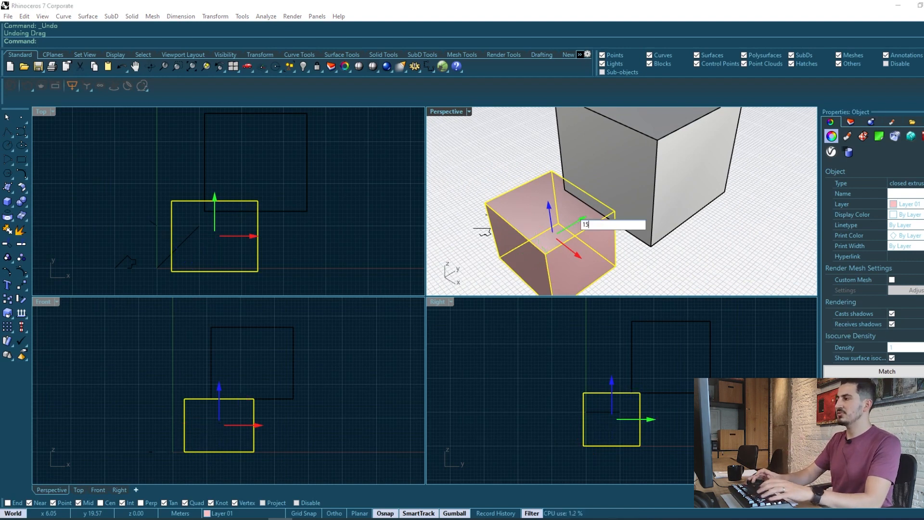
text(5)
key(Return)
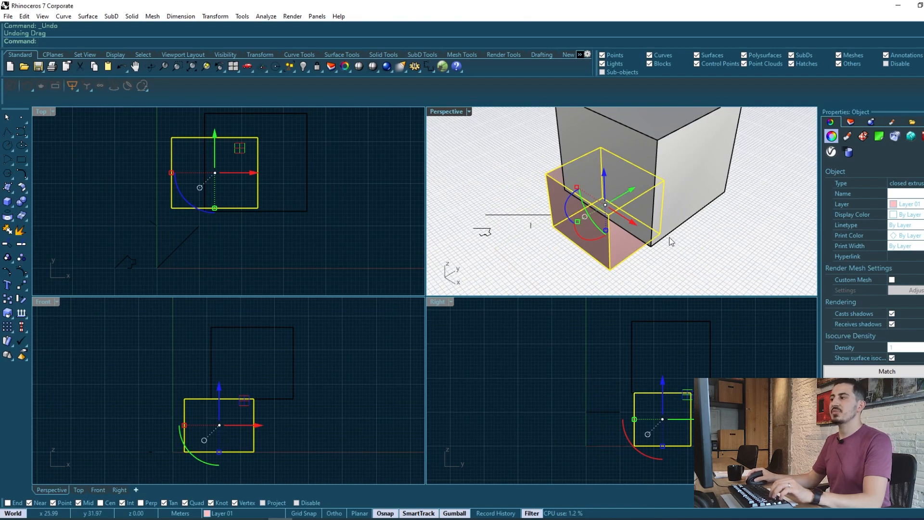
Move the pink box -10 m along the green Y axis with the Gumball and deselect it.
click(630, 195)
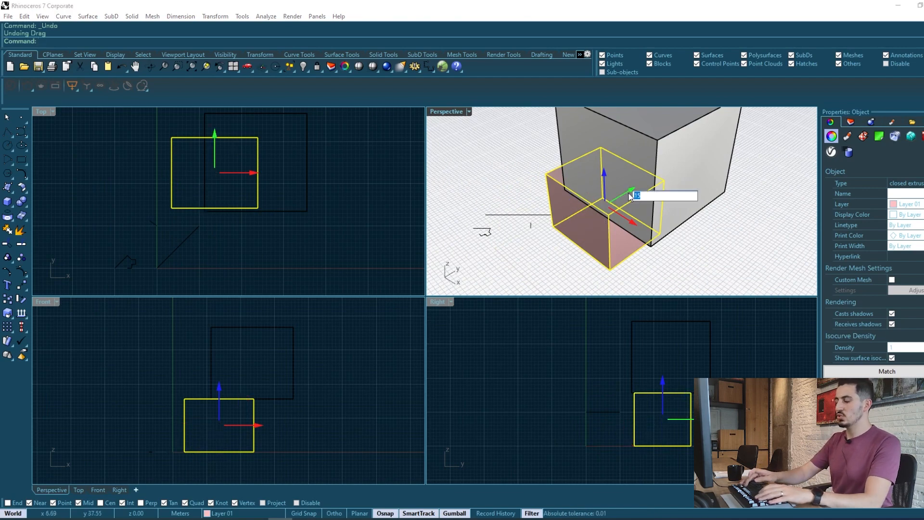
text(-10)
key(Return)
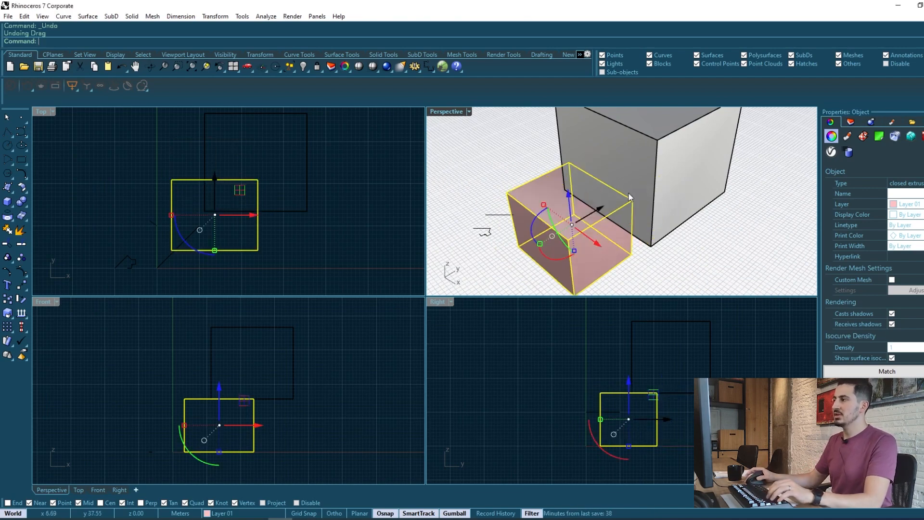
scroll(547, 225, down, 2)
right_drag(547, 226, 614, 203)
click(708, 250)
right_drag(706, 244, 575, 310)
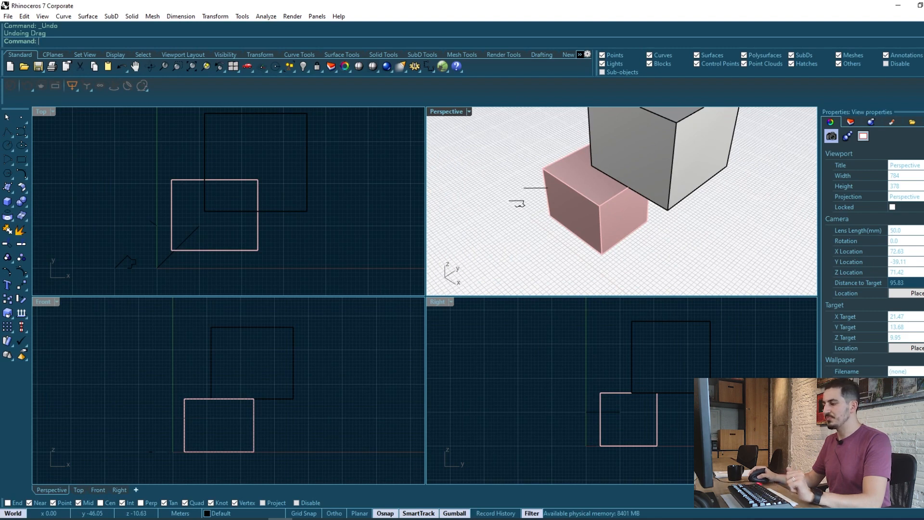
Select the large box and the pink box together with a crossing window, and clear the selection.
click(550, 516)
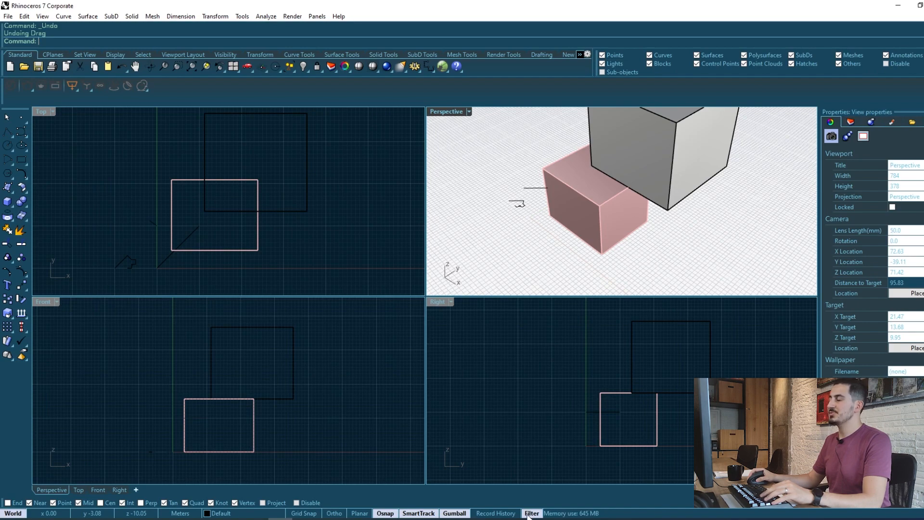
scroll(547, 177, down, 2)
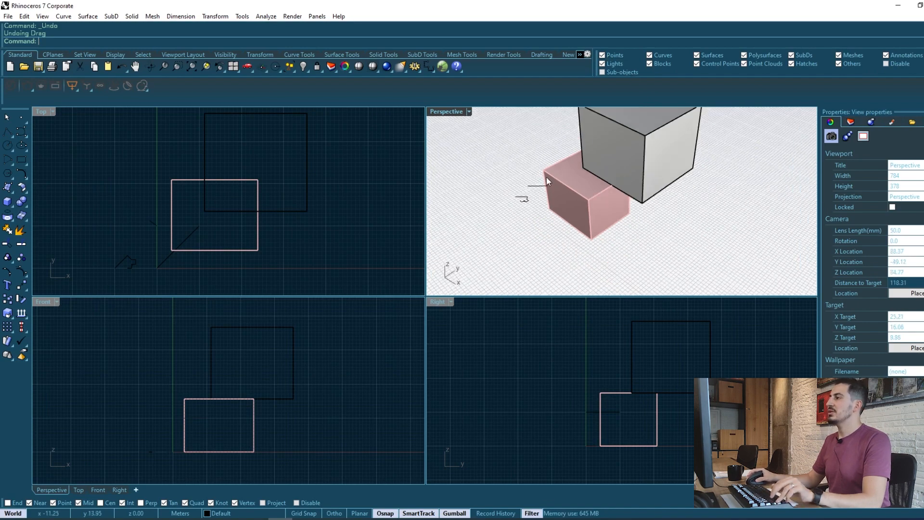
shift+right_drag(546, 177, 554, 199)
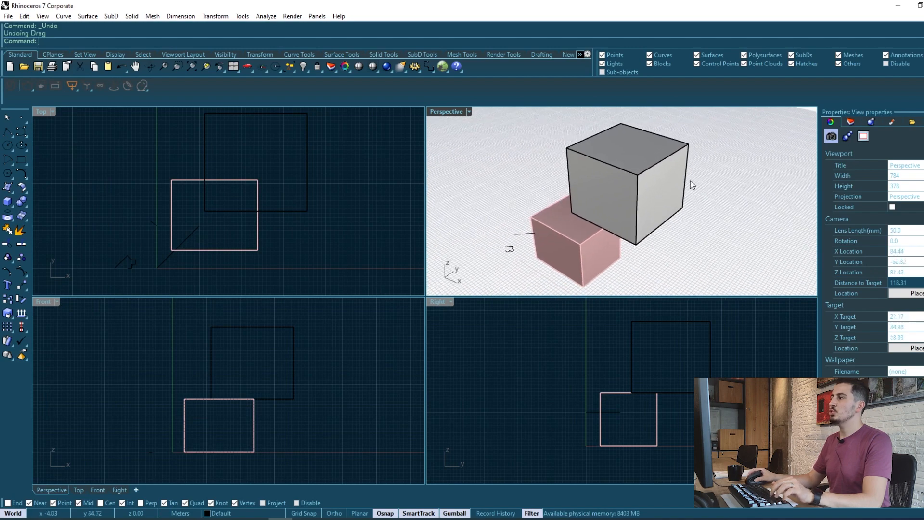
drag(729, 246, 631, 183)
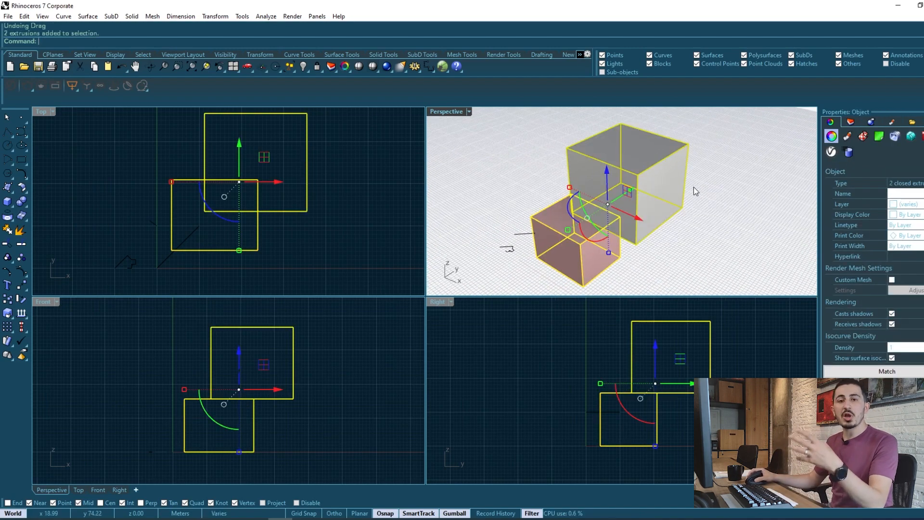
click(731, 176)
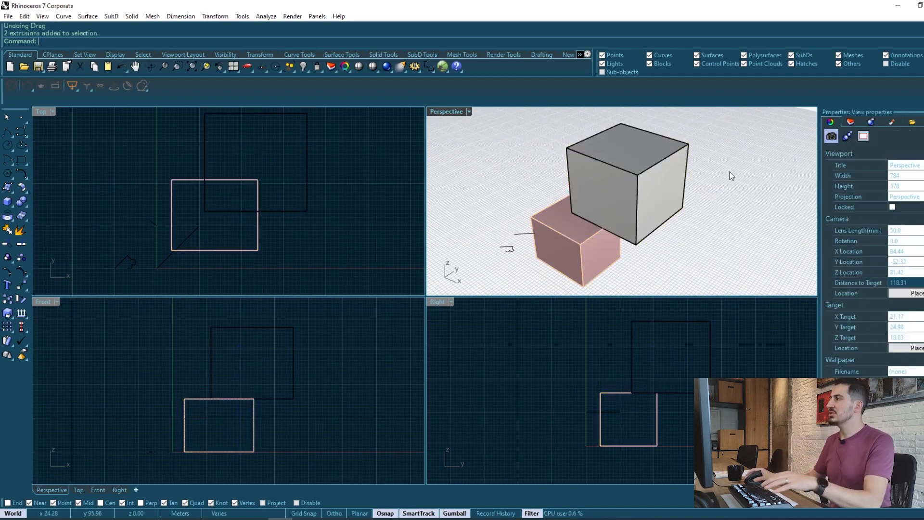
Exclude surfaces from the selection filter, test it with a crossing window over the large box, and clear the selection.
click(702, 54)
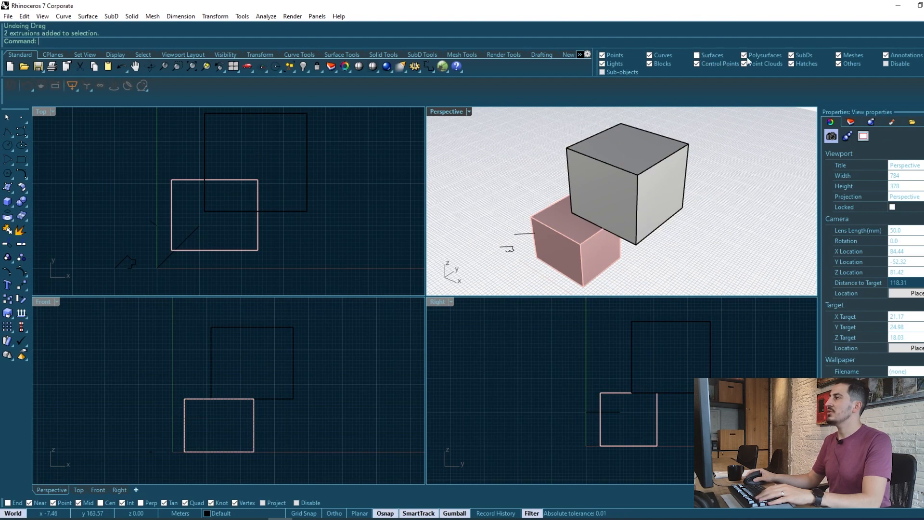
drag(741, 238, 695, 181)
click(695, 177)
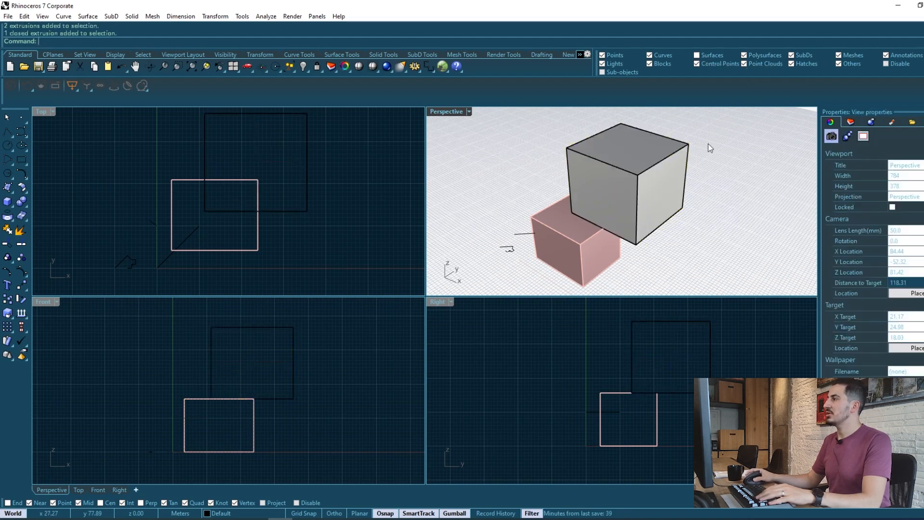
Exclude polysurfaces from the selection filter and try to select the large box with several crossing windows in the Perspective view.
click(750, 55)
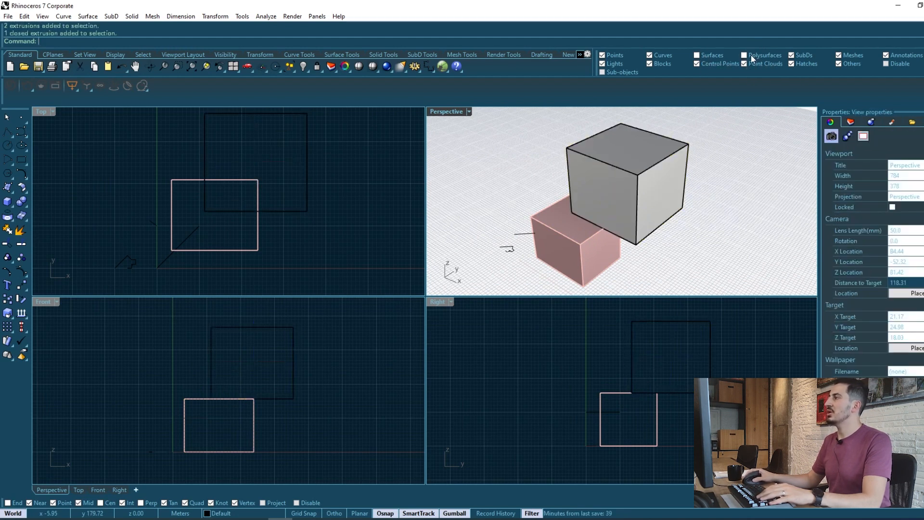
drag(687, 203, 647, 139)
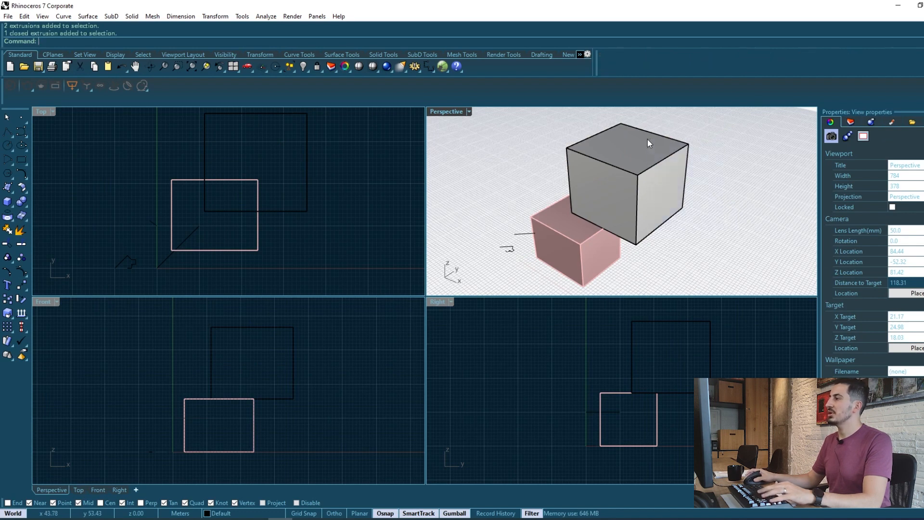
drag(720, 231, 600, 137)
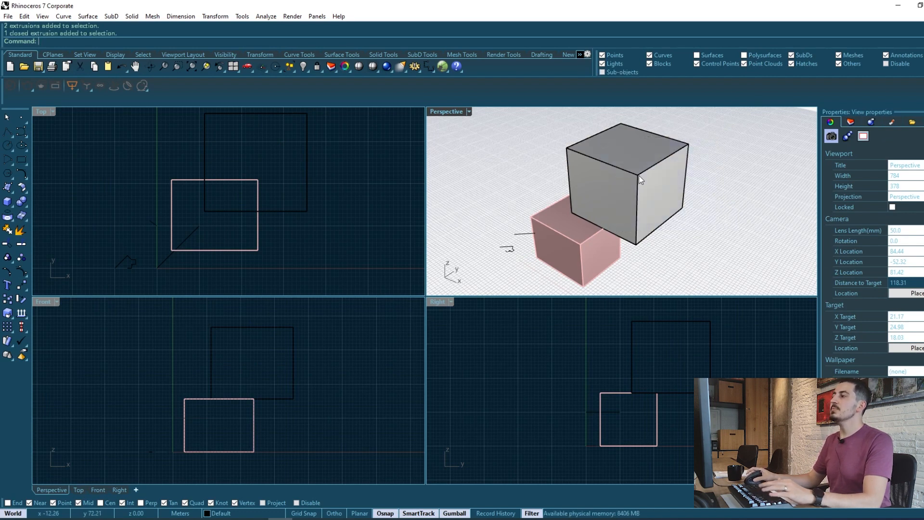
drag(703, 264, 564, 155)
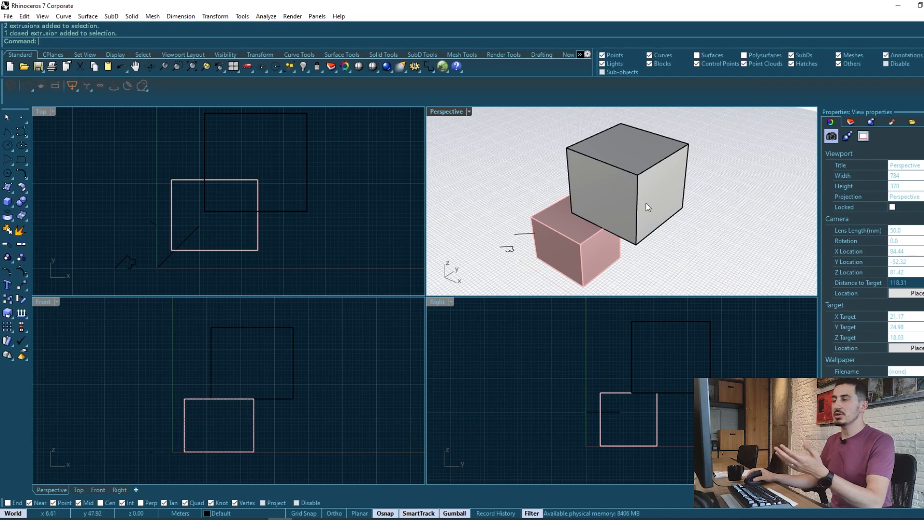
drag(720, 241, 614, 177)
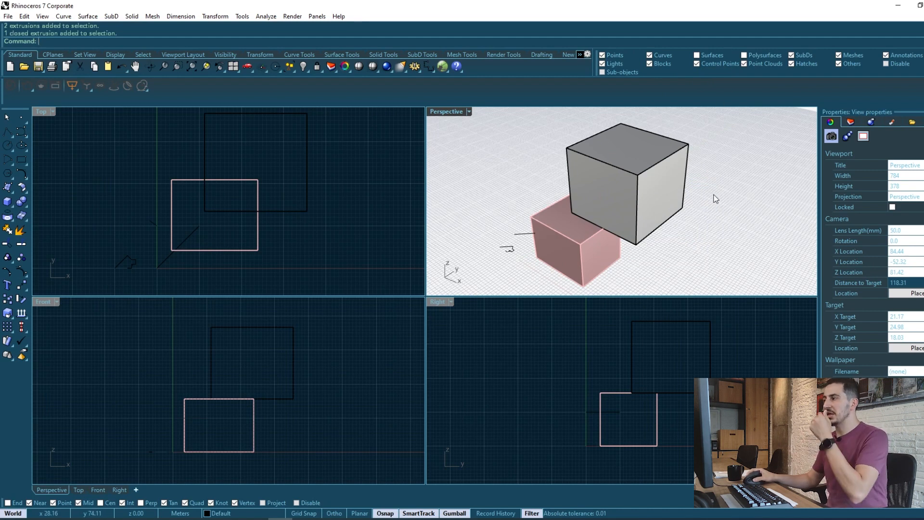
drag(699, 238, 641, 174)
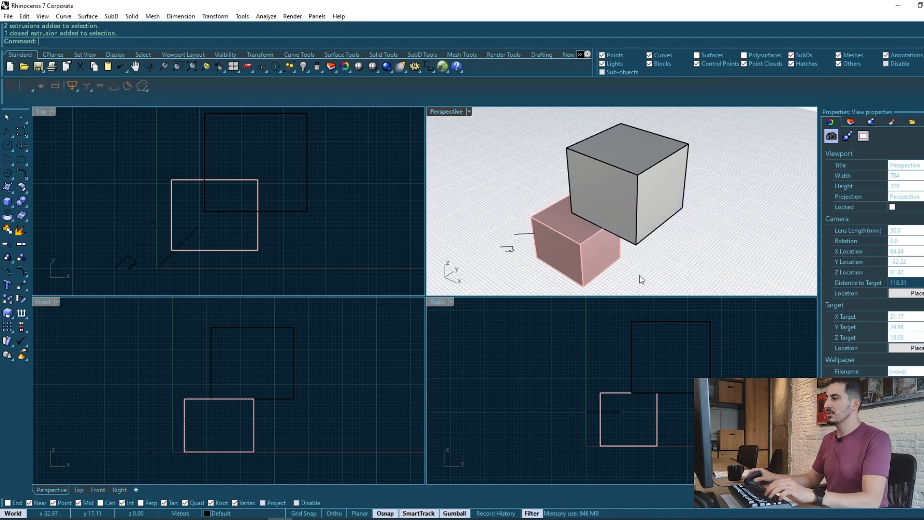
Select only the curves with a crossing window over the pink box and the curves beside it in the Perspective view.
drag(690, 269, 442, 178)
right_drag(545, 228, 568, 243)
shift+right_drag(569, 243, 594, 282)
scroll(549, 191, up, 5)
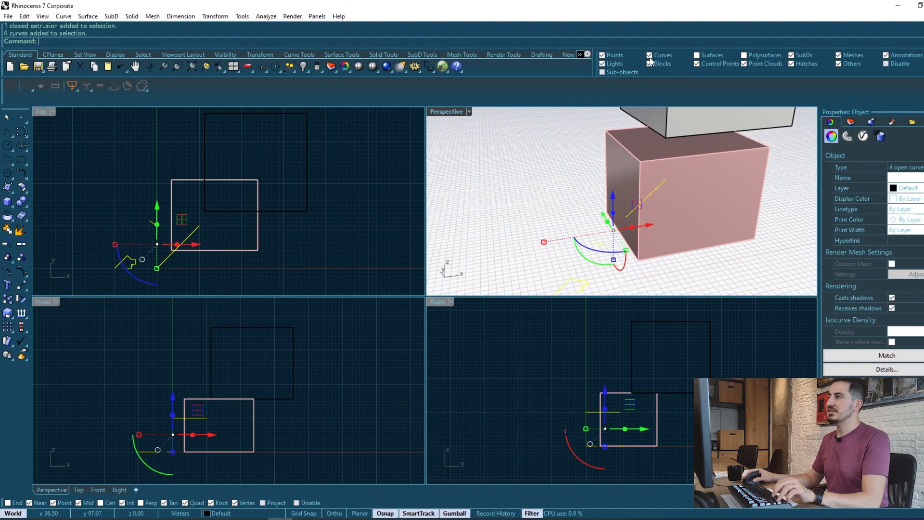
right_drag(642, 224, 588, 265)
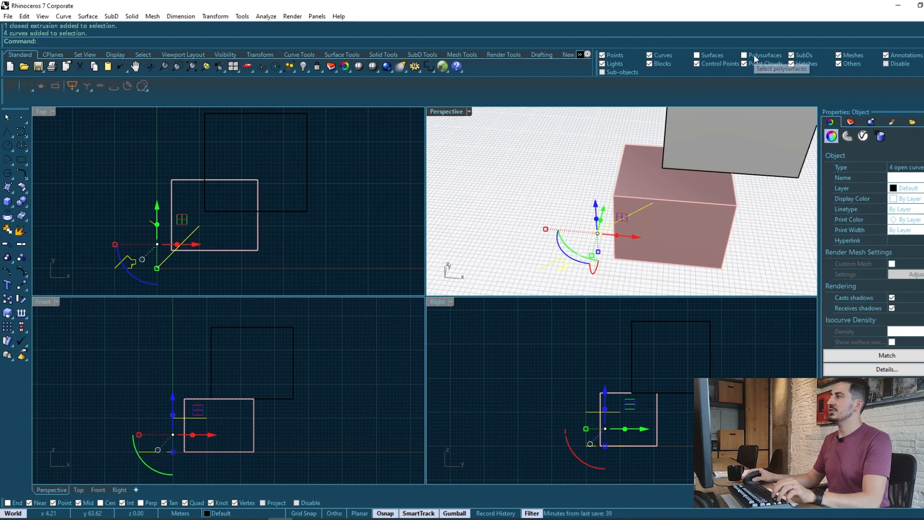
Repeat the curve-only selection with a crossing window over both boxes, clear it, and allow polysurfaces in the selection filter again.
scroll(650, 214, down, 4)
shift+right_drag(666, 215, 617, 234)
drag(719, 274, 520, 162)
click(525, 160)
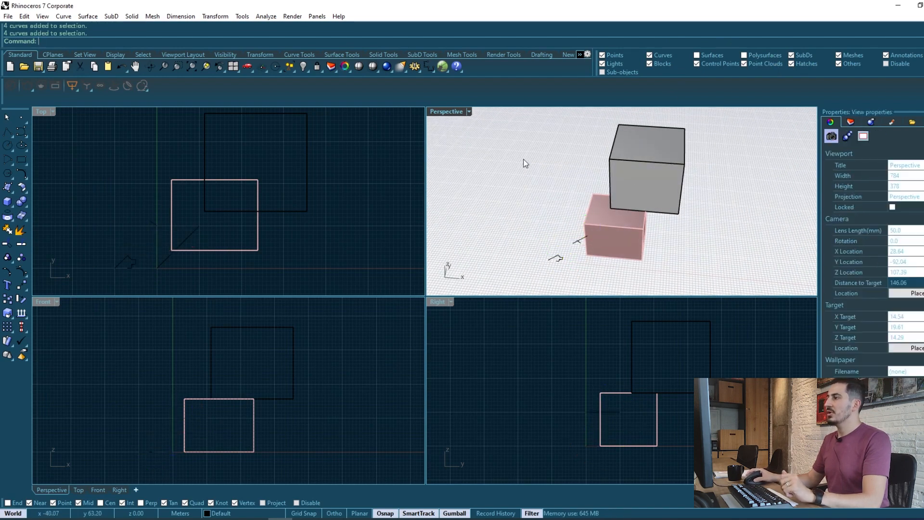
click(745, 55)
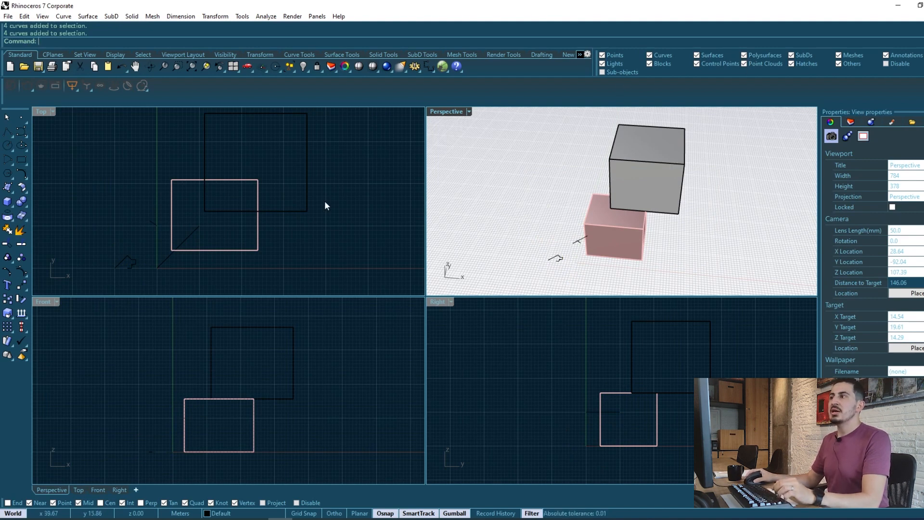
click(74, 55)
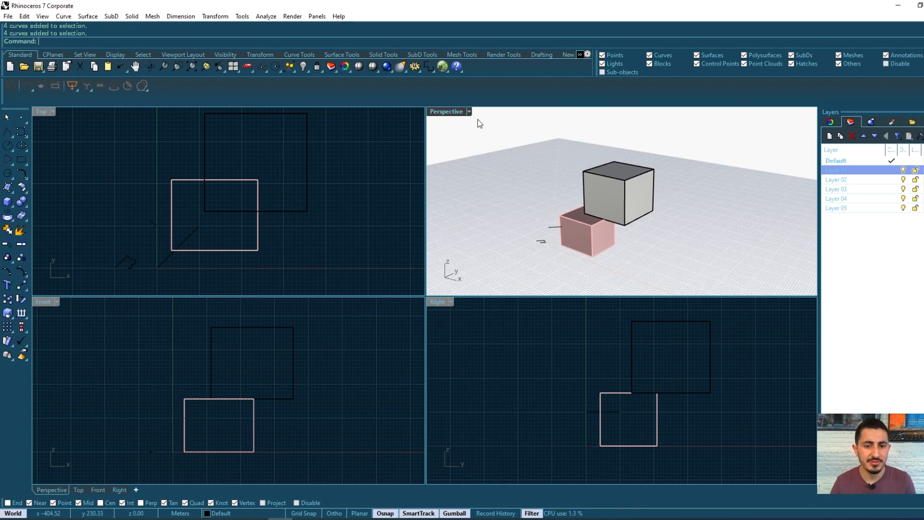
Select the large box and examine how it appears in the Perspective, Top, Front and Right viewports.
right_drag(645, 243, 663, 255)
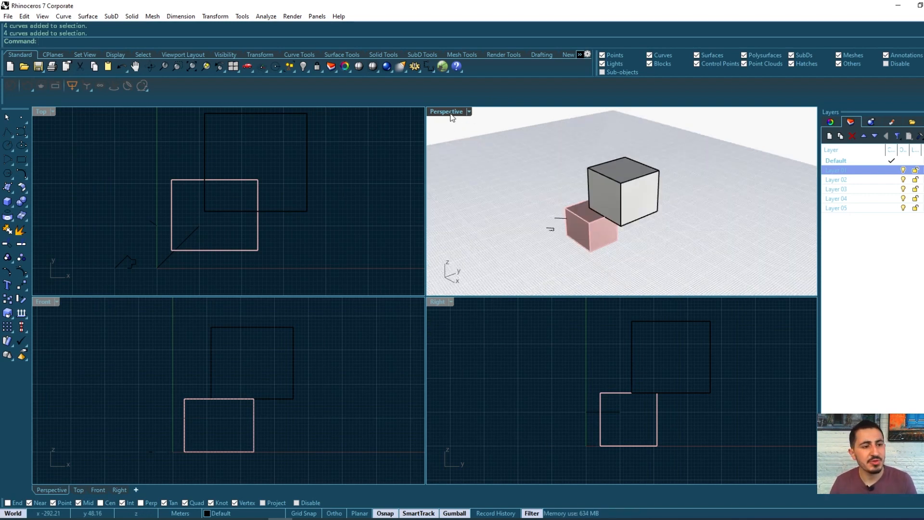
click(629, 186)
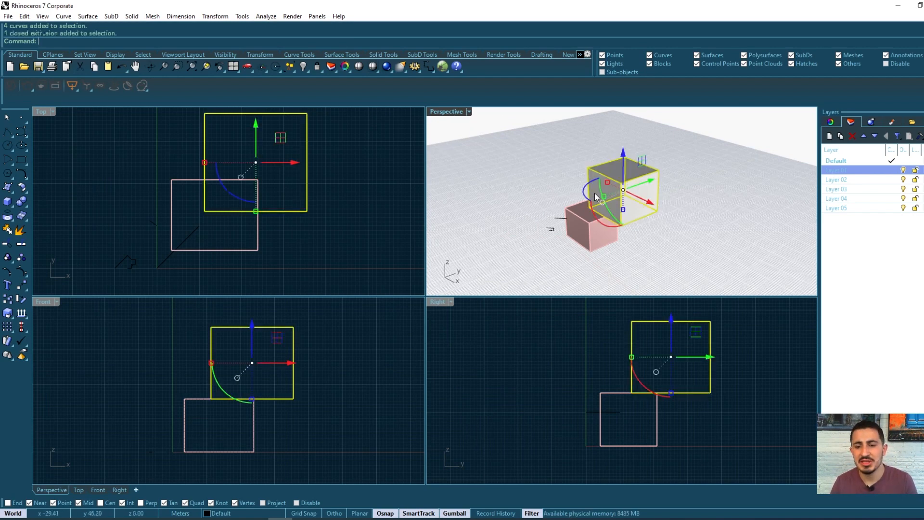
right_drag(95, 145, 95, 155)
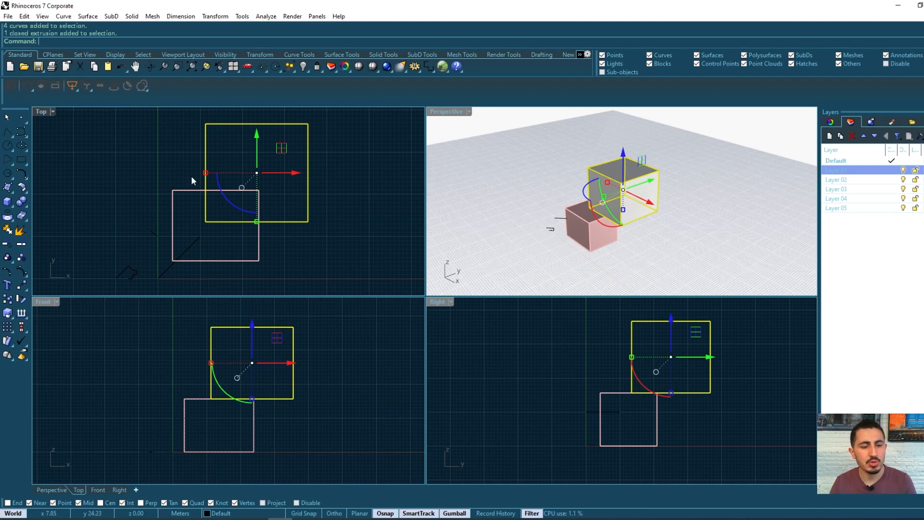
right_drag(182, 187, 182, 196)
right_drag(264, 388, 222, 390)
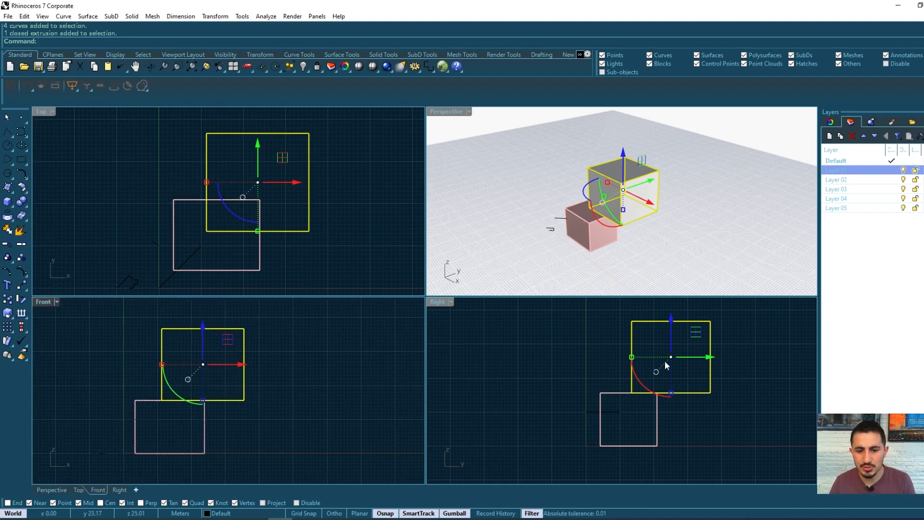
right_drag(665, 360, 616, 365)
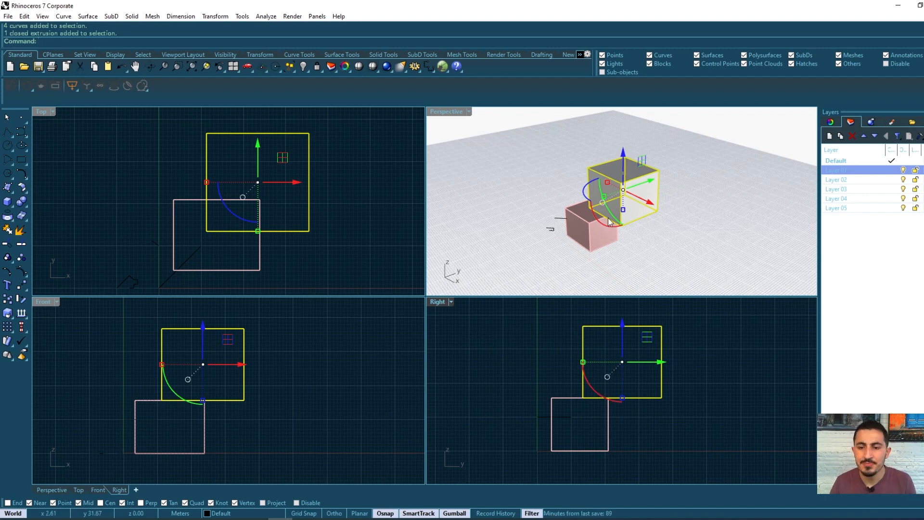
right_drag(607, 218, 602, 199)
Change the Right viewport to the Back view and reselect the large box there.
click(453, 301)
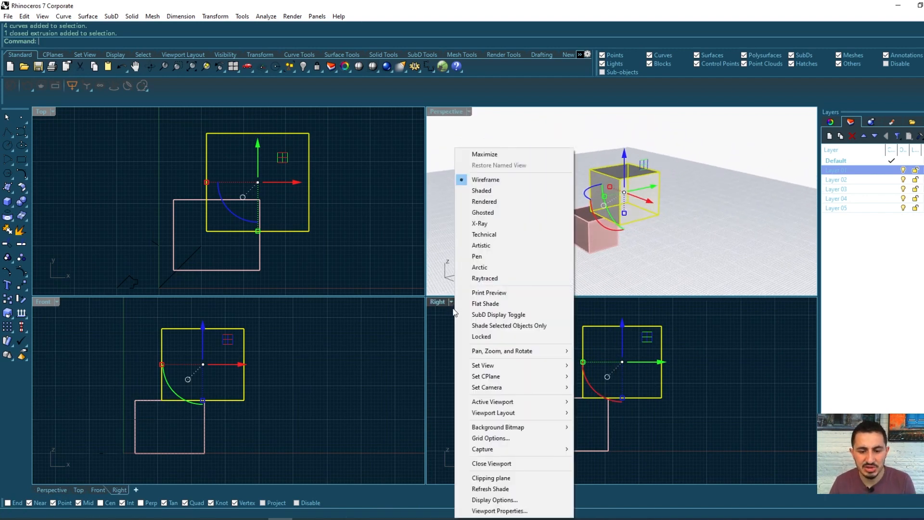
mouse_move(499, 366)
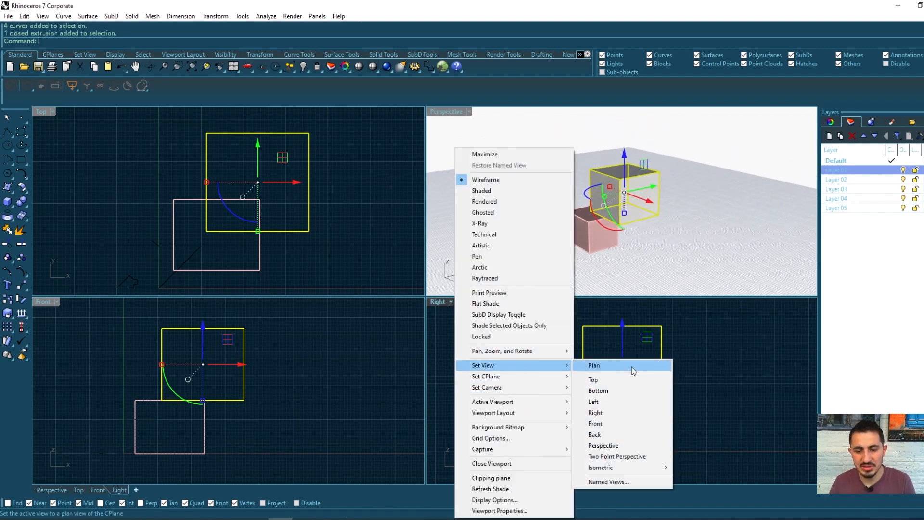
click(595, 434)
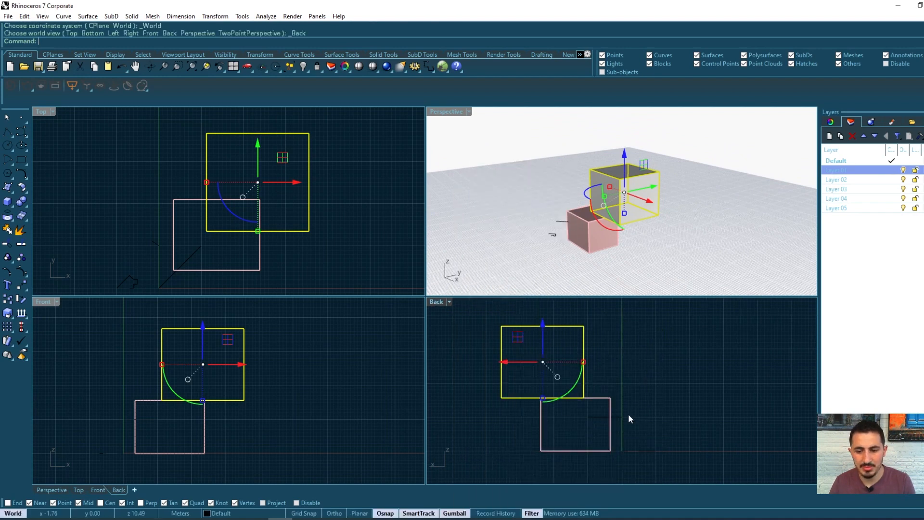
click(453, 302)
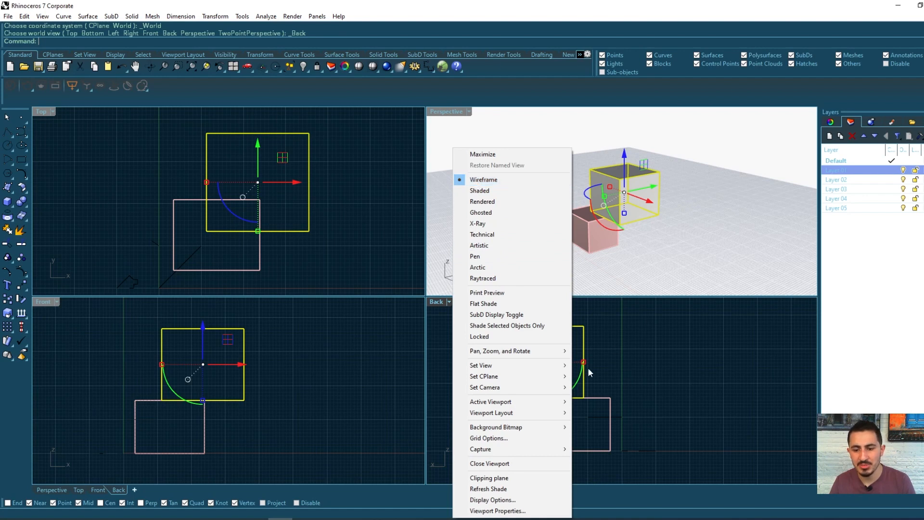
click(610, 394)
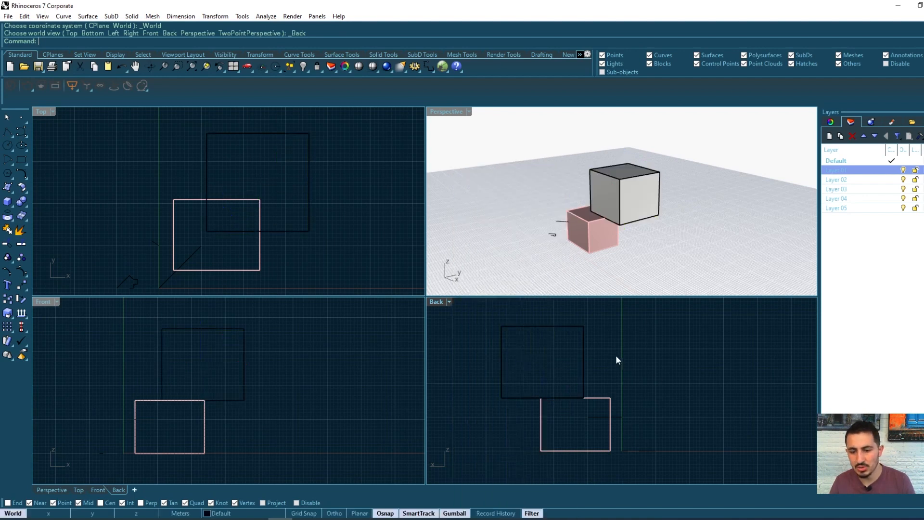
click(586, 347)
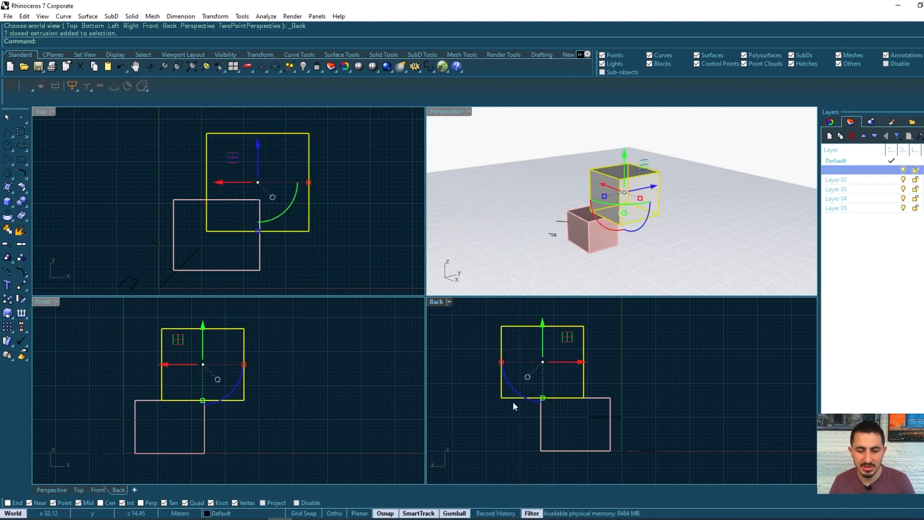
Try the Shaded display mode in the Back viewport, switch it to Rendered, and clear the selection.
click(448, 302)
click(500, 192)
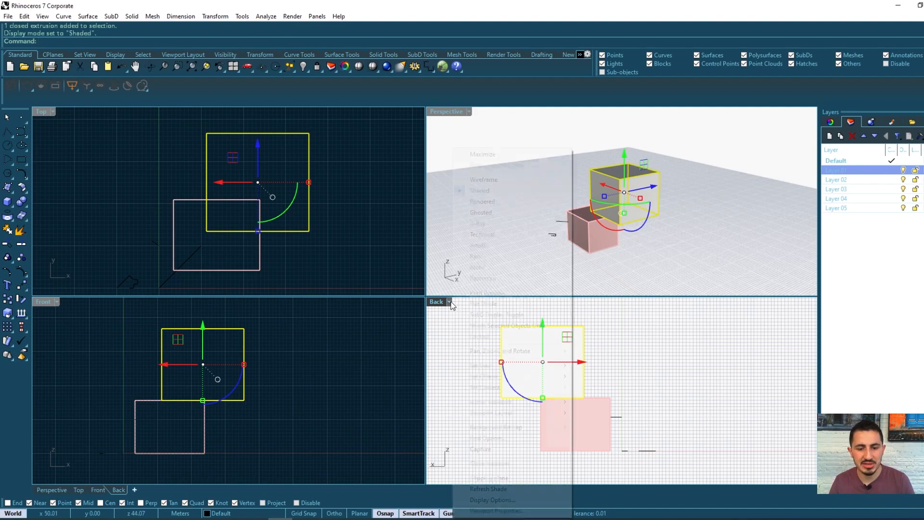
click(448, 301)
click(498, 207)
key(Escape)
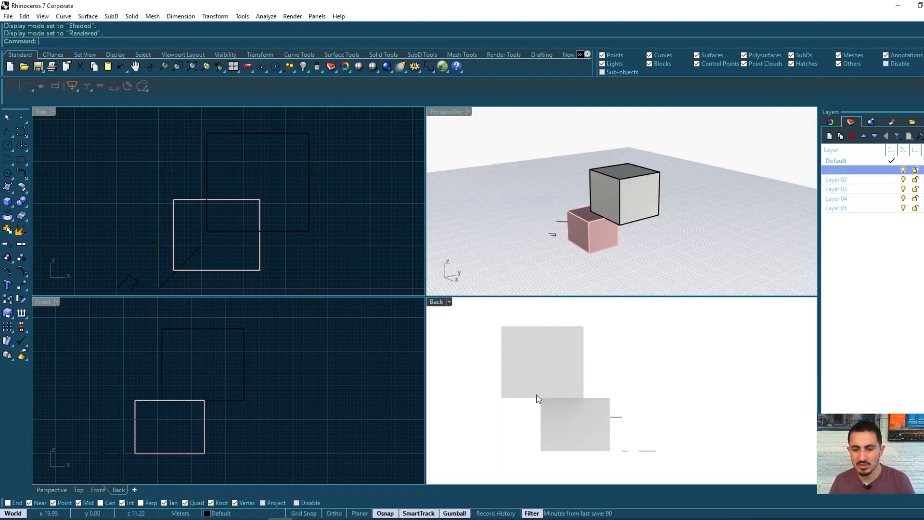
click(448, 302)
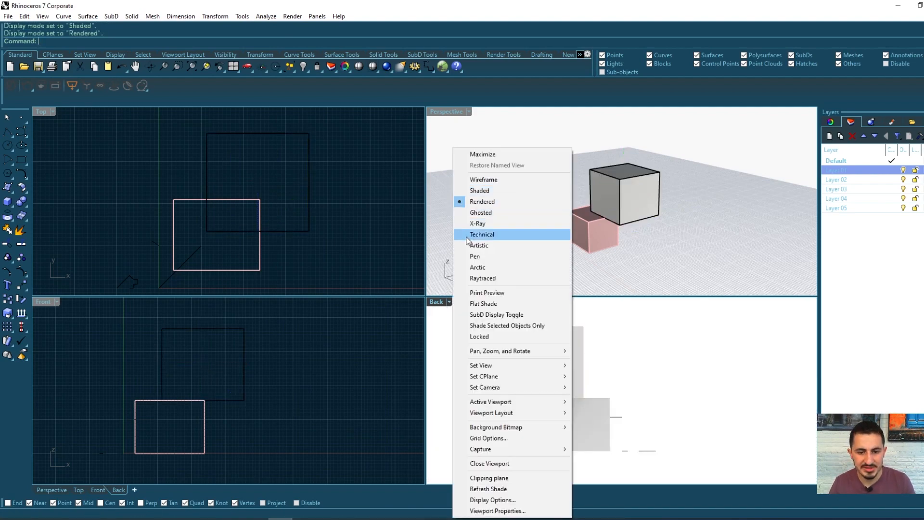
Set the Perspective viewport to the Arctic display mode and inspect the two boxes from another angle.
click(474, 116)
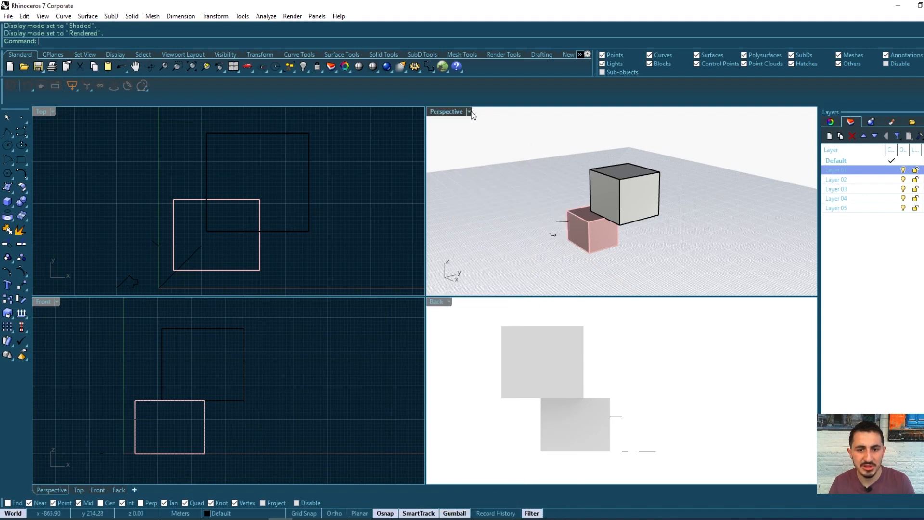
click(469, 112)
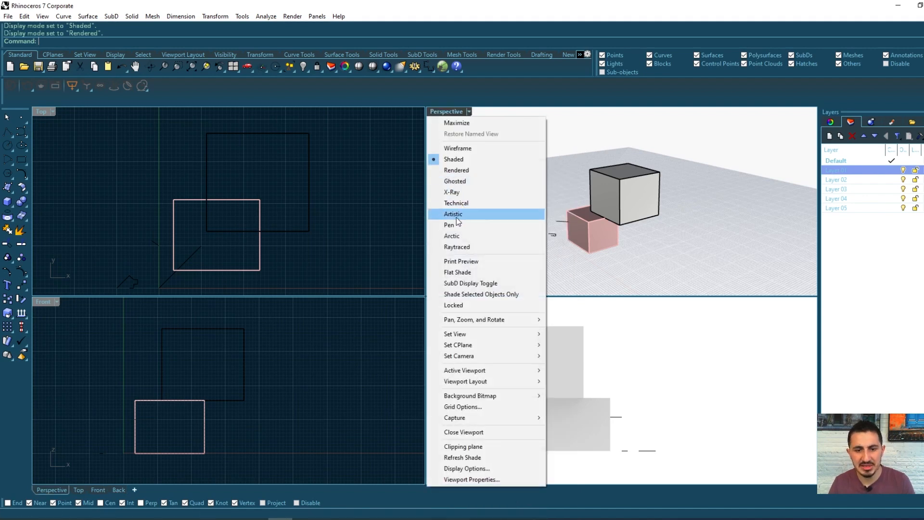
click(453, 236)
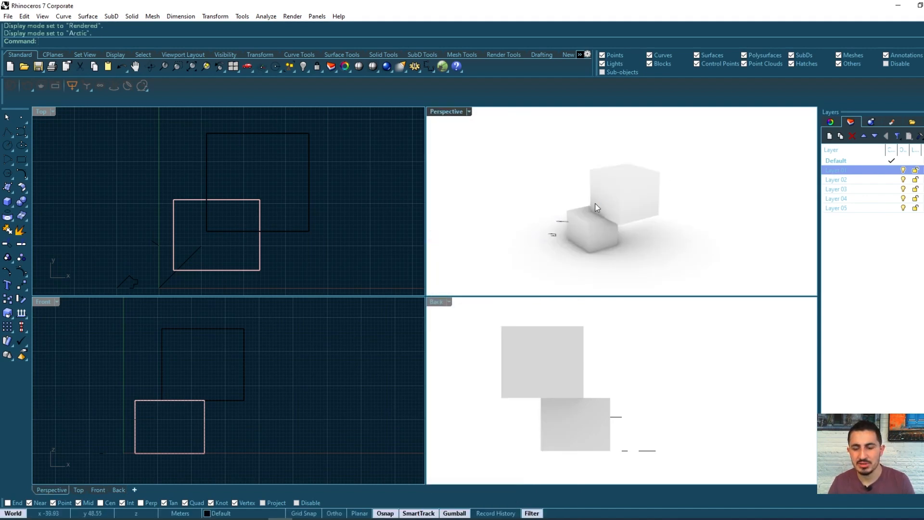
right_drag(553, 239, 577, 193)
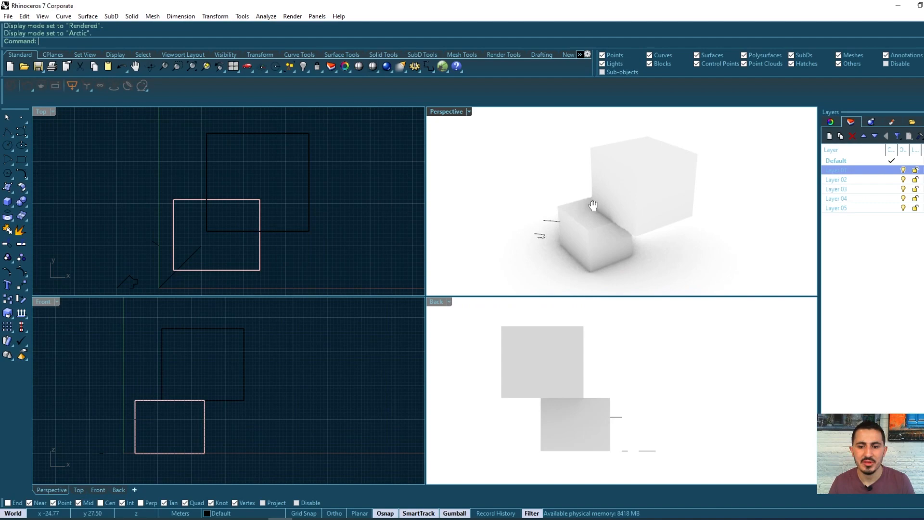
Set the Perspective viewport to the X-Ray display mode and inspect the boxes' hidden edges up close.
click(469, 111)
click(457, 191)
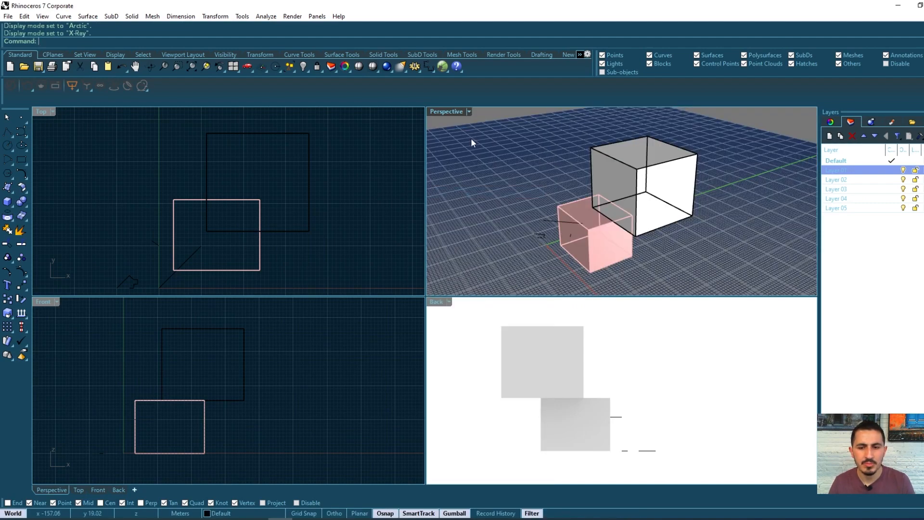
right_drag(580, 182, 600, 242)
scroll(616, 211, up, 4)
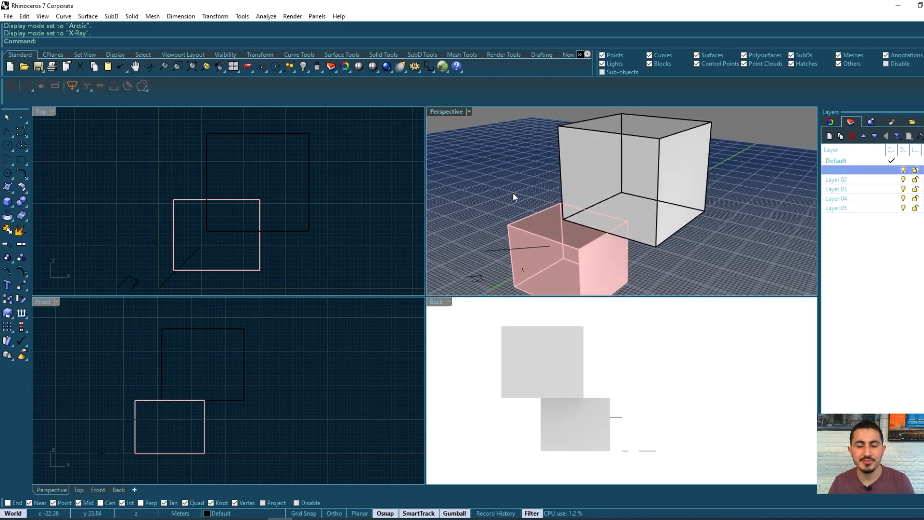
Set the Perspective viewport to the Technical display mode.
click(469, 111)
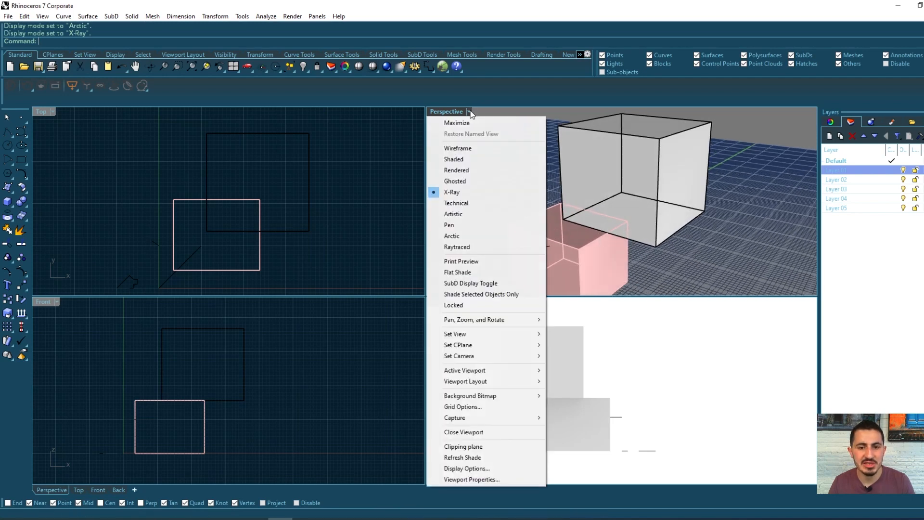
click(460, 204)
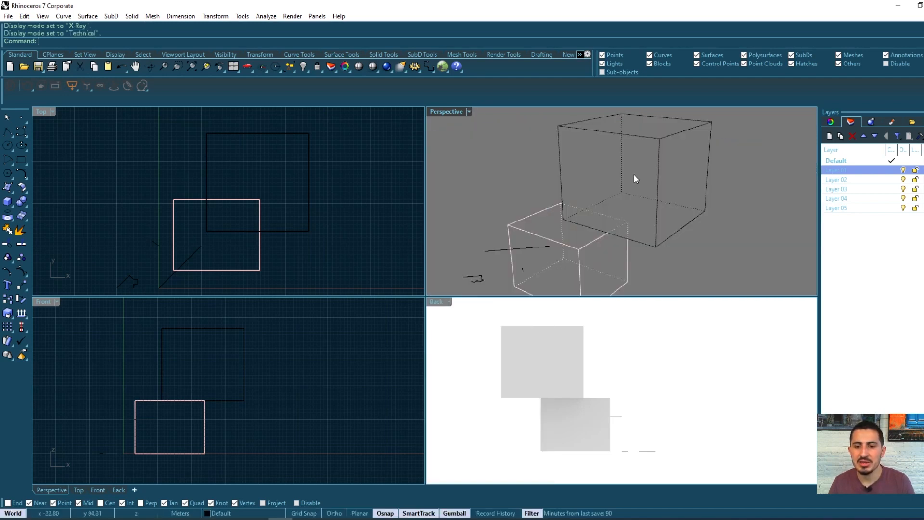
Inspect the boxes' edges in Technical mode and return the Perspective viewport to the Shaded display mode.
scroll(693, 210, up, 5)
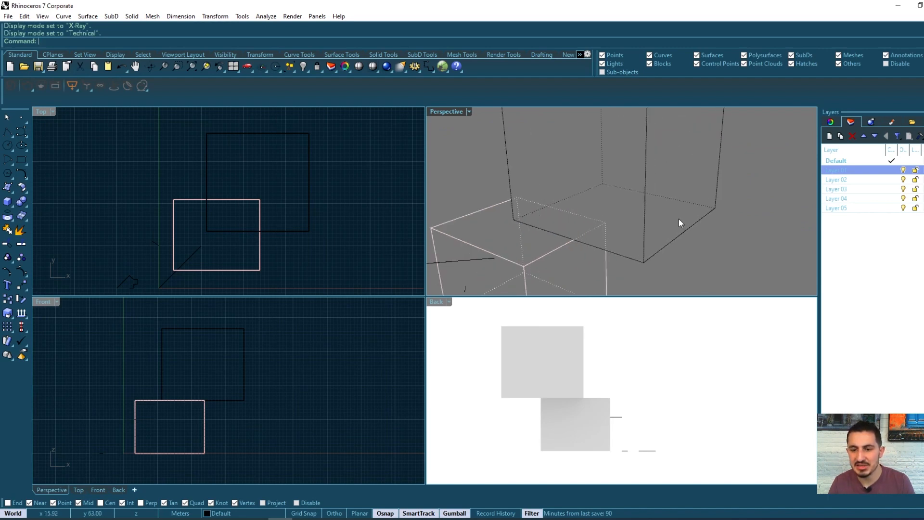
scroll(577, 226, up, 2)
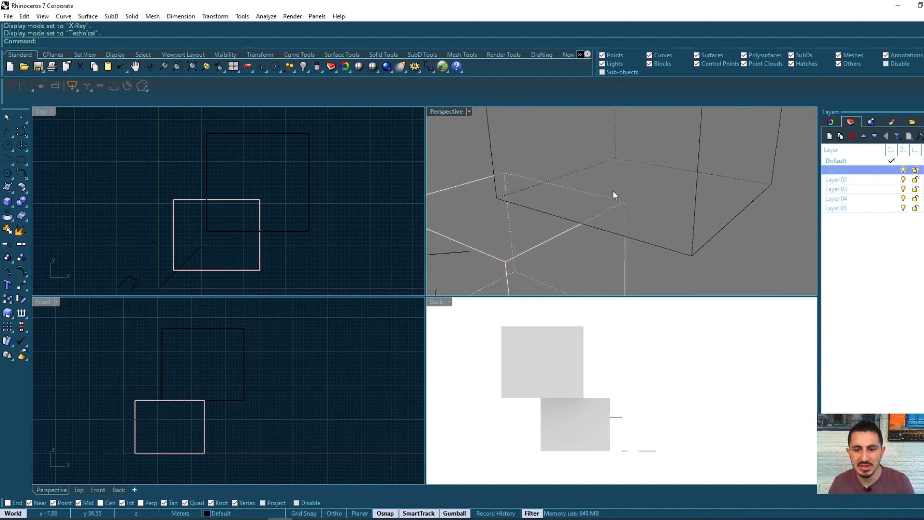
scroll(607, 199, down, 3)
click(467, 111)
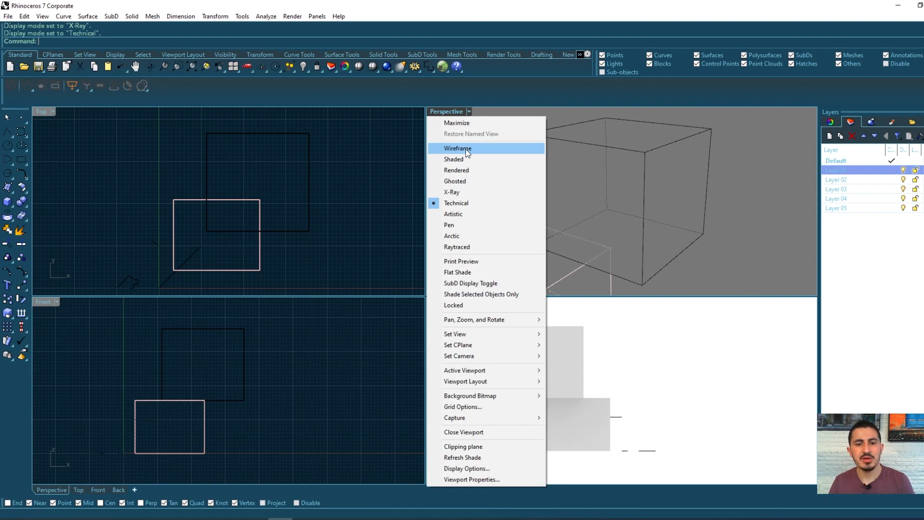
click(464, 159)
scroll(604, 208, down, 4)
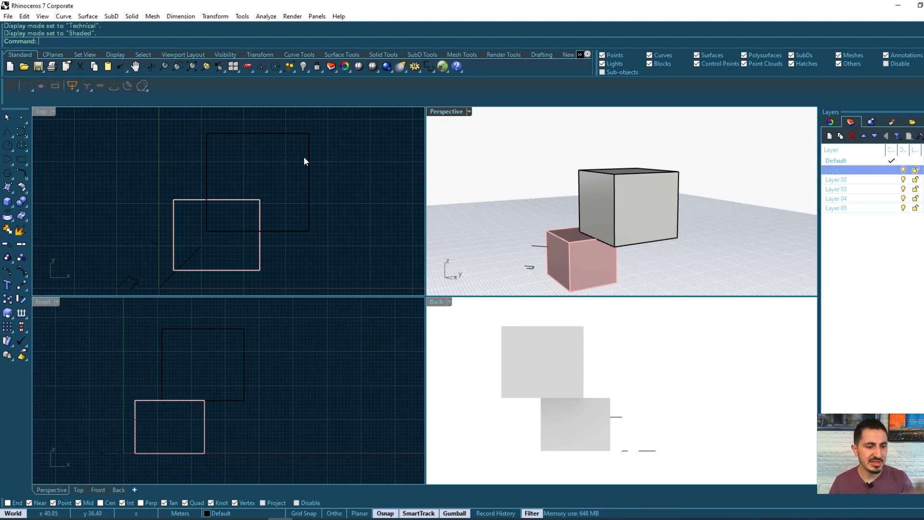
Maximize the Perspective viewport and restore the four-viewport layout, and do the same with the Top viewport.
double_click(448, 112)
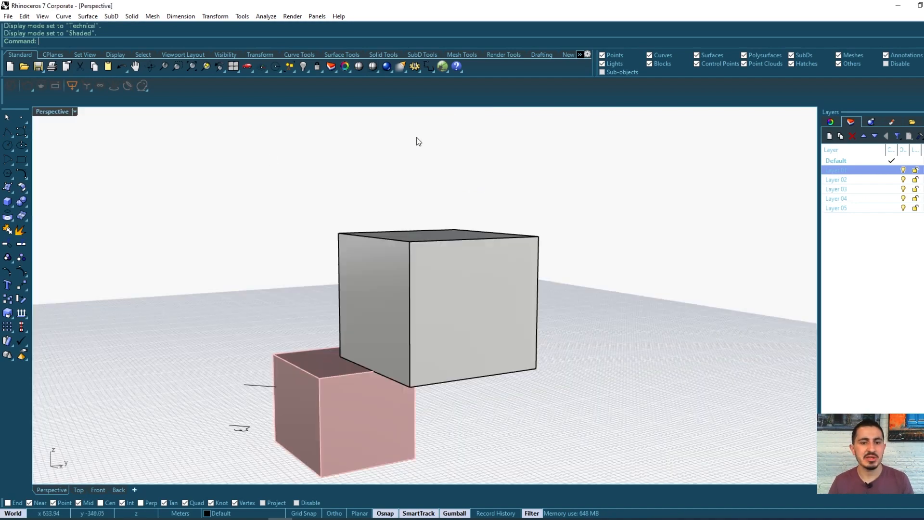
right_drag(451, 208, 238, 197)
double_click(55, 112)
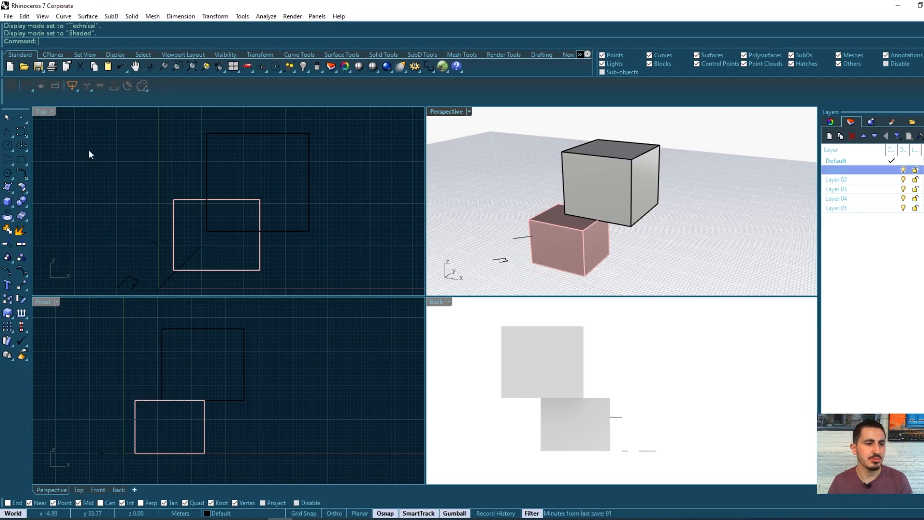
double_click(41, 112)
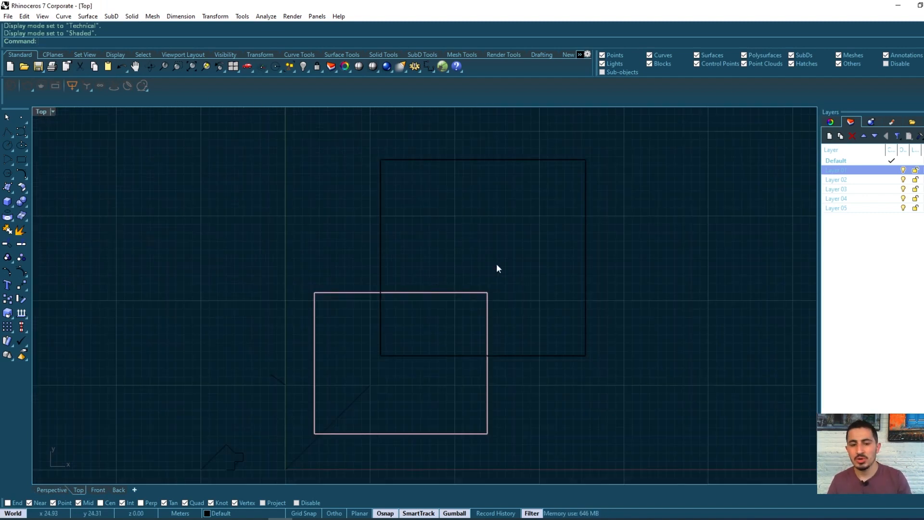
double_click(38, 114)
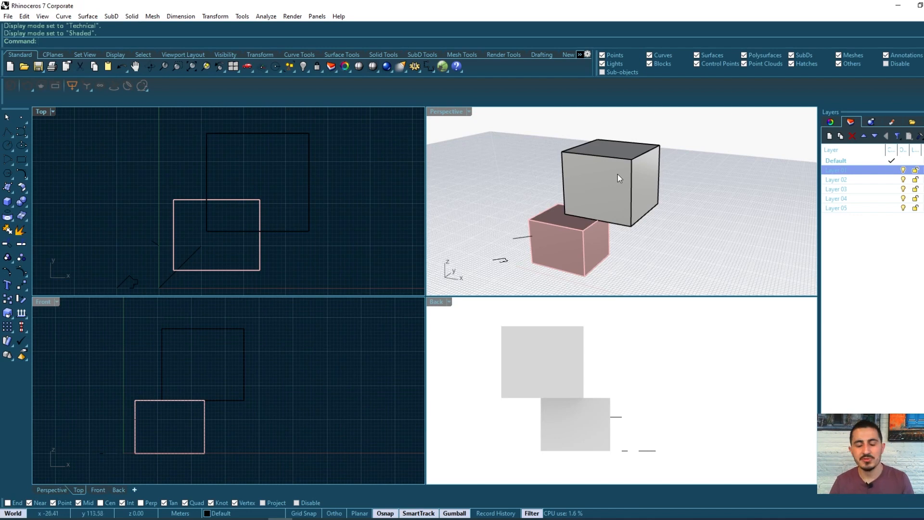
Resize the four viewports from their shared corner so Perspective becomes the largest, and view the boxes there from other angles.
right_drag(622, 212, 534, 202)
drag(425, 296, 292, 362)
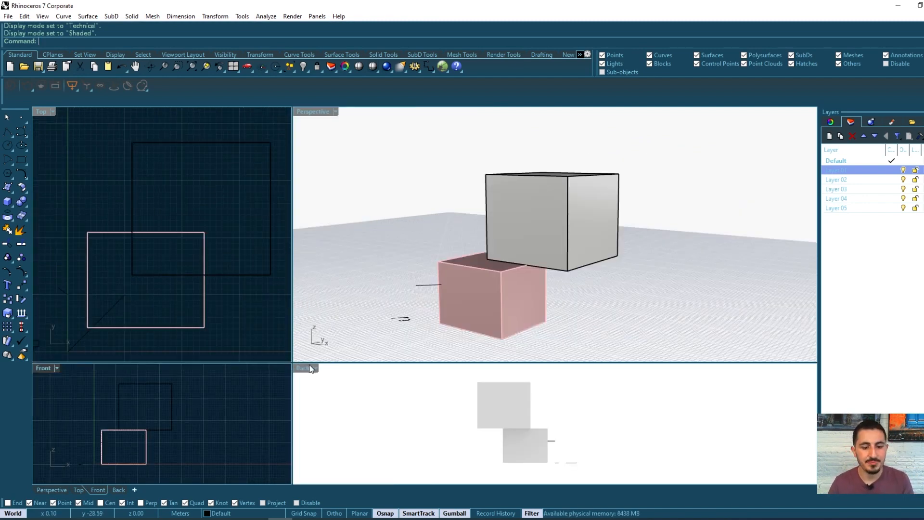
drag(310, 369, 369, 362)
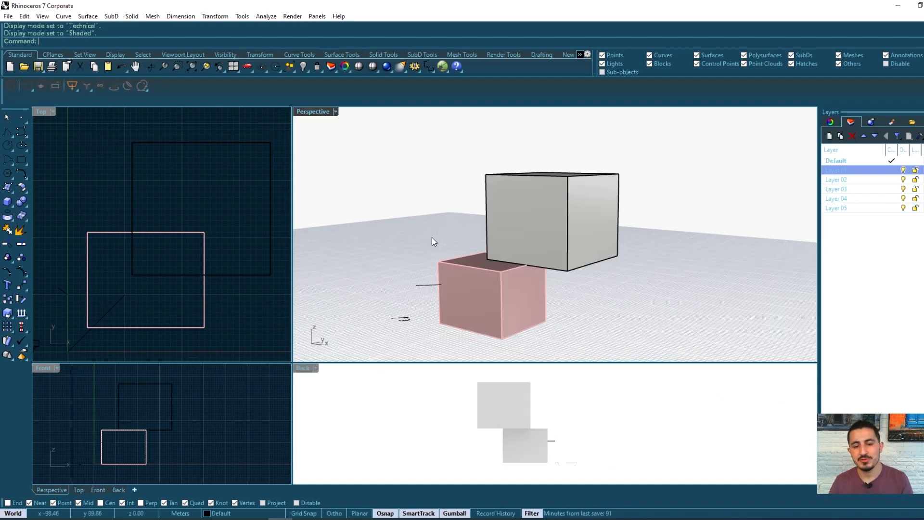
right_drag(432, 237, 414, 262)
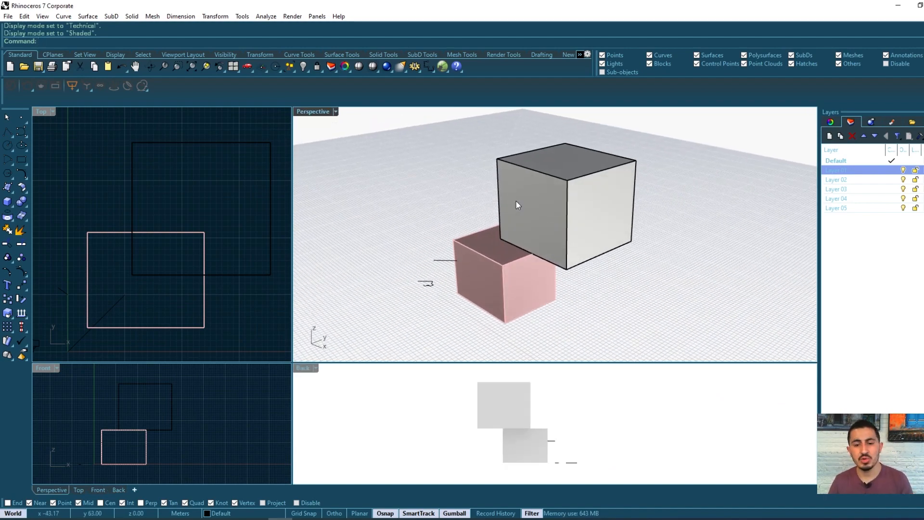
right_drag(525, 204, 458, 195)
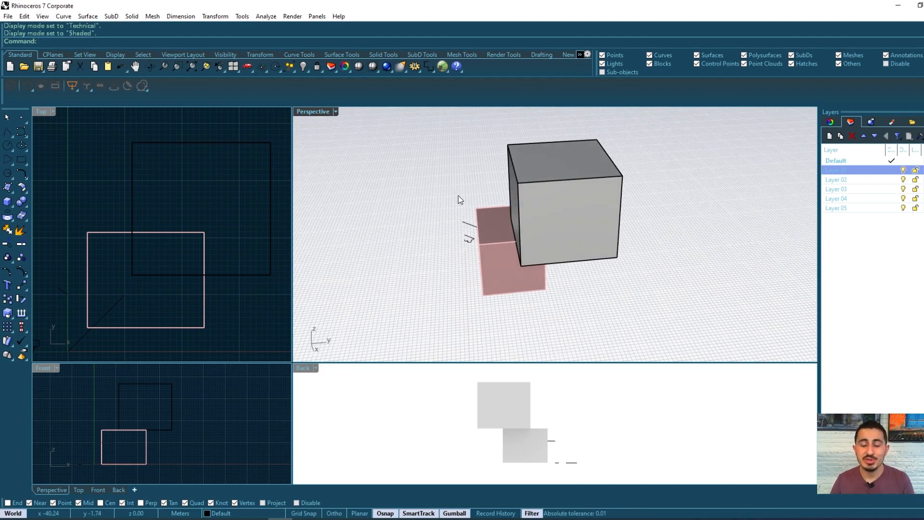